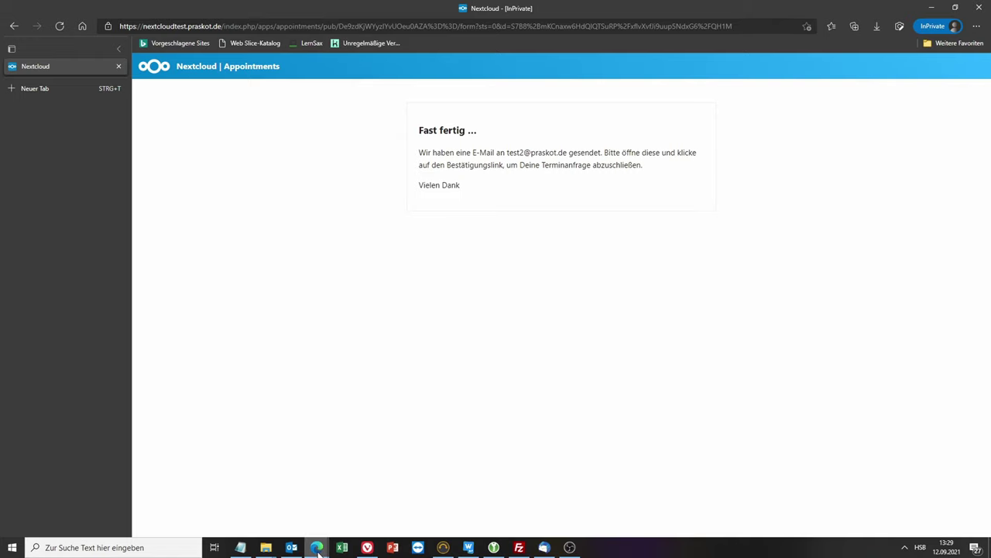
In the regular Nextcloud browser window, open the Appointments app and copy the URL of the public booking page
mouse_move(317, 549)
left_click(280, 519)
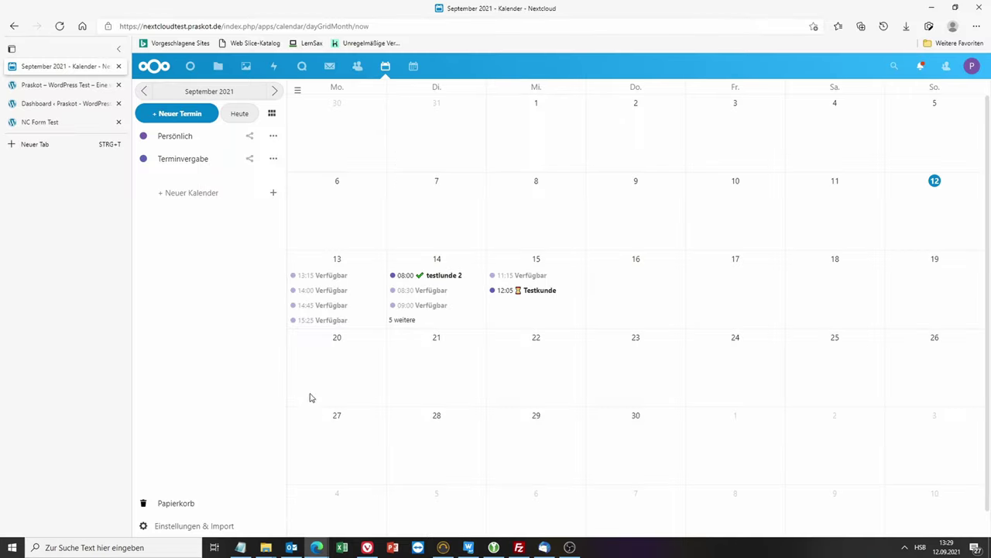
left_click(412, 67)
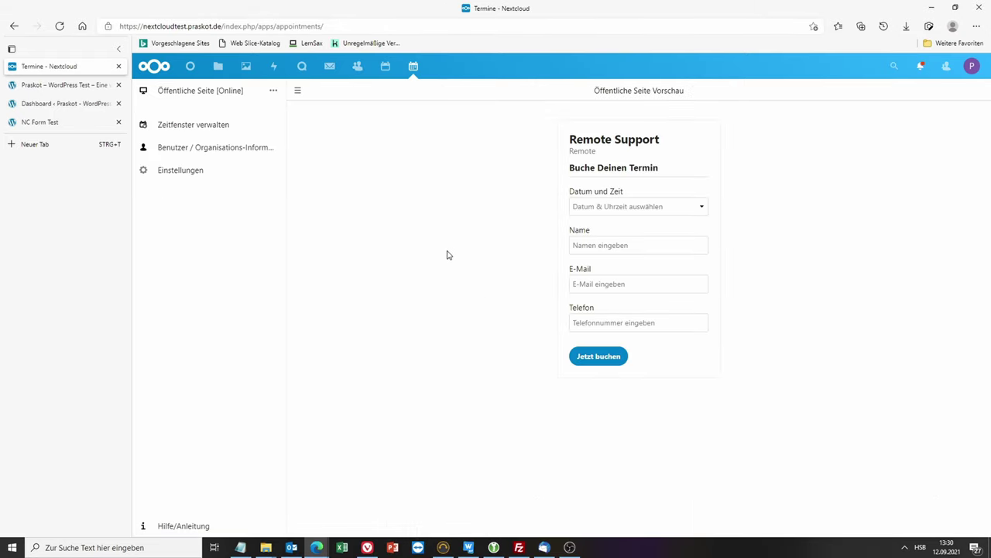
left_click(273, 91)
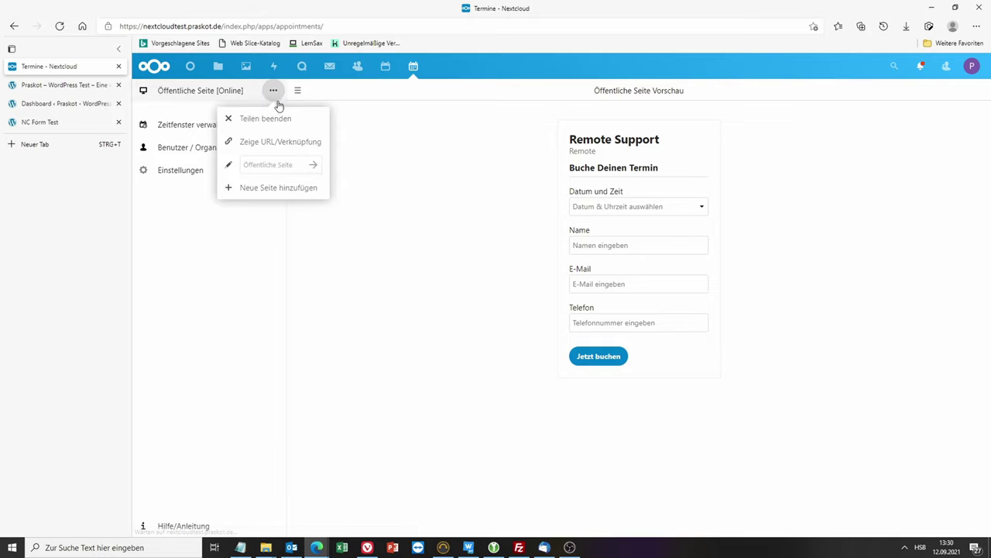
left_click(291, 144)
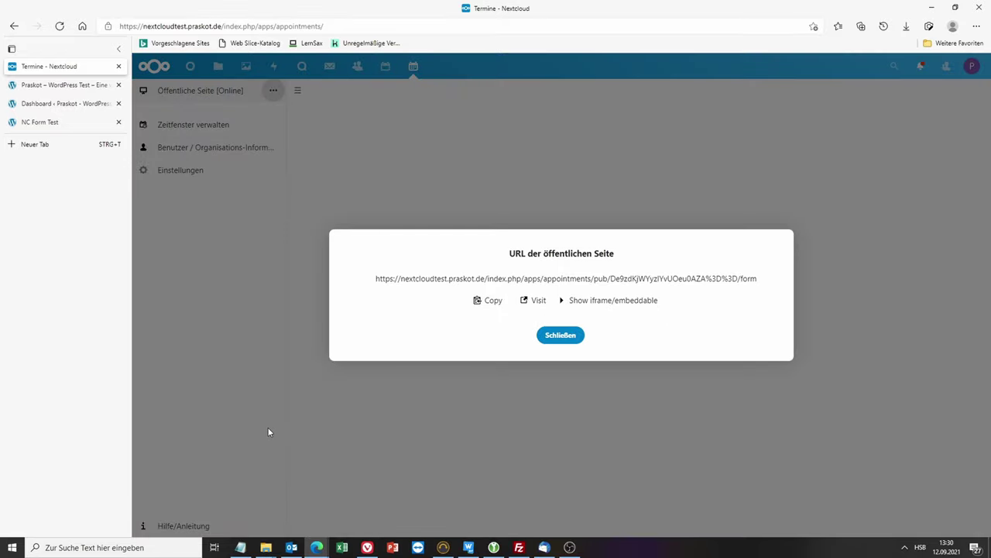
left_click(486, 300)
left_click(75, 88)
left_click(70, 70)
mouse_move(317, 546)
left_click(371, 512)
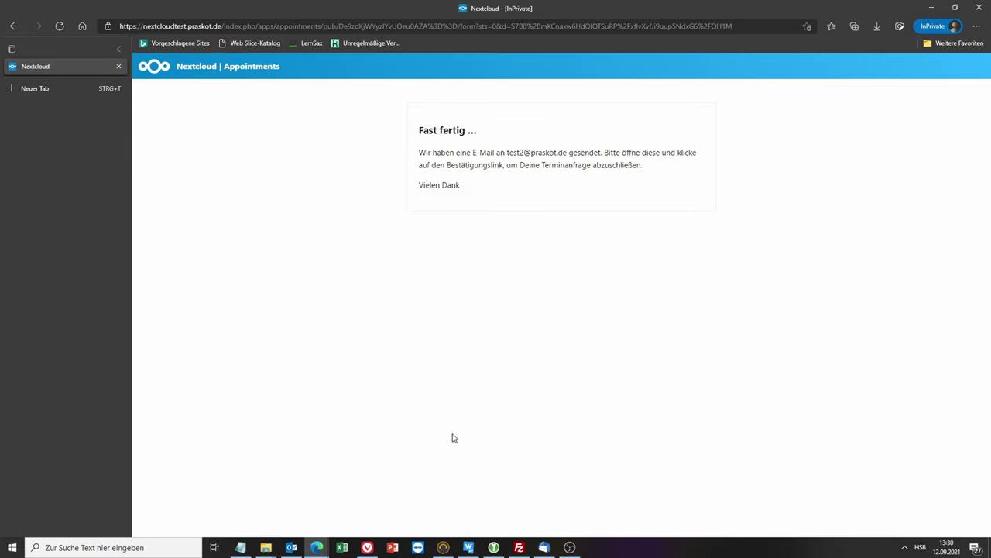
left_click(317, 546)
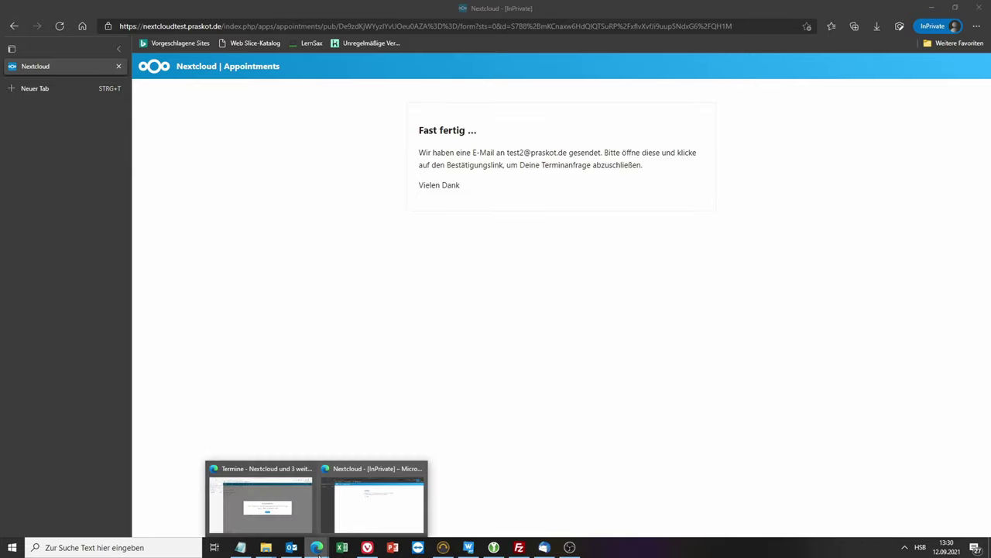
left_click(352, 524)
left_click(317, 547)
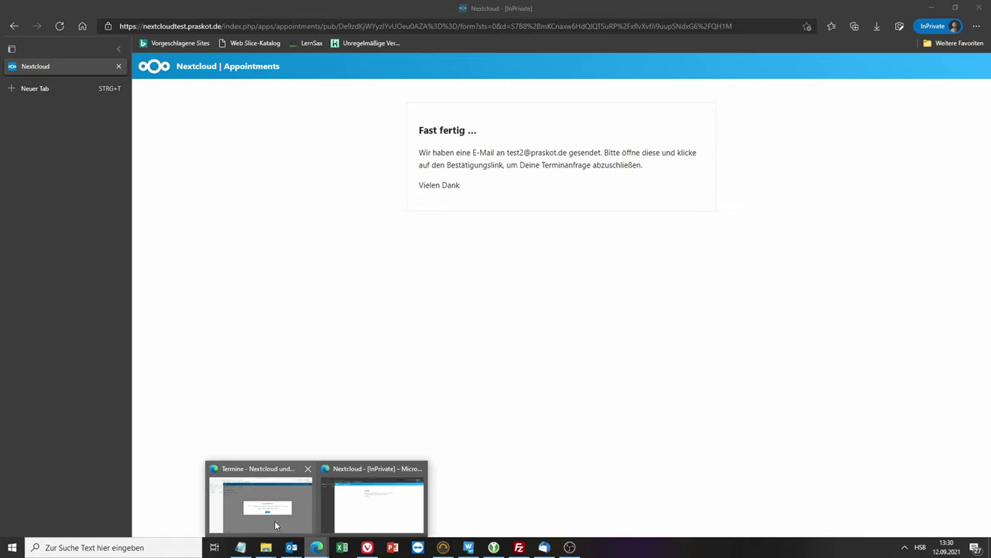
left_click(274, 520)
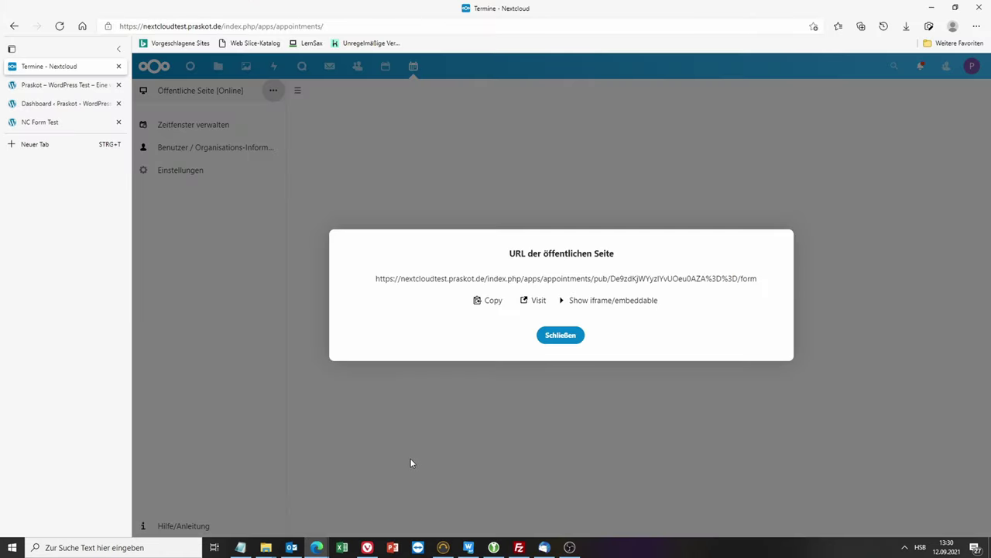
Reveal the iframe/embeddable link of the public page and copy the complete embed URL
left_click(613, 304)
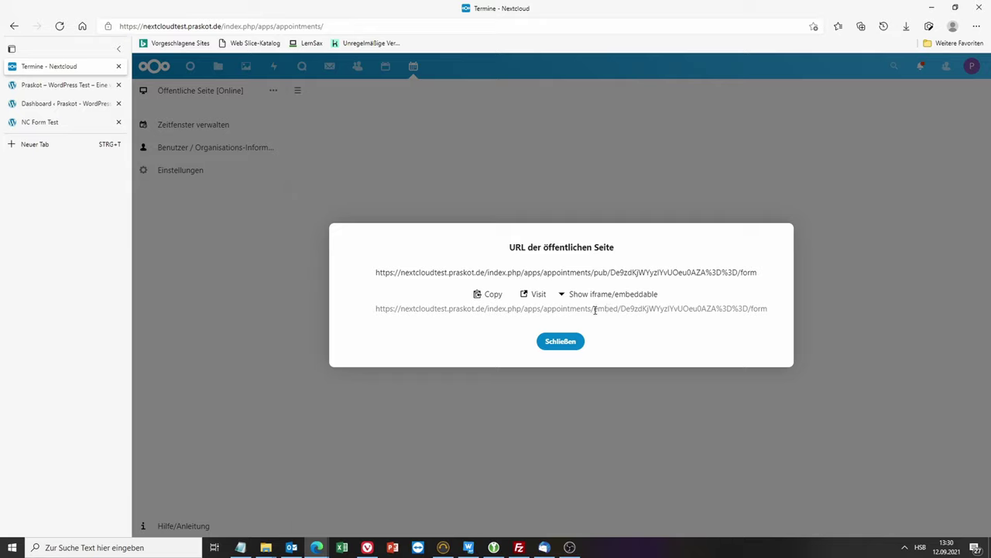
left_click_drag(593, 308, 618, 310)
left_click_drag(594, 272, 610, 273)
left_click_drag(598, 308, 626, 310)
left_click_drag(378, 308, 775, 314)
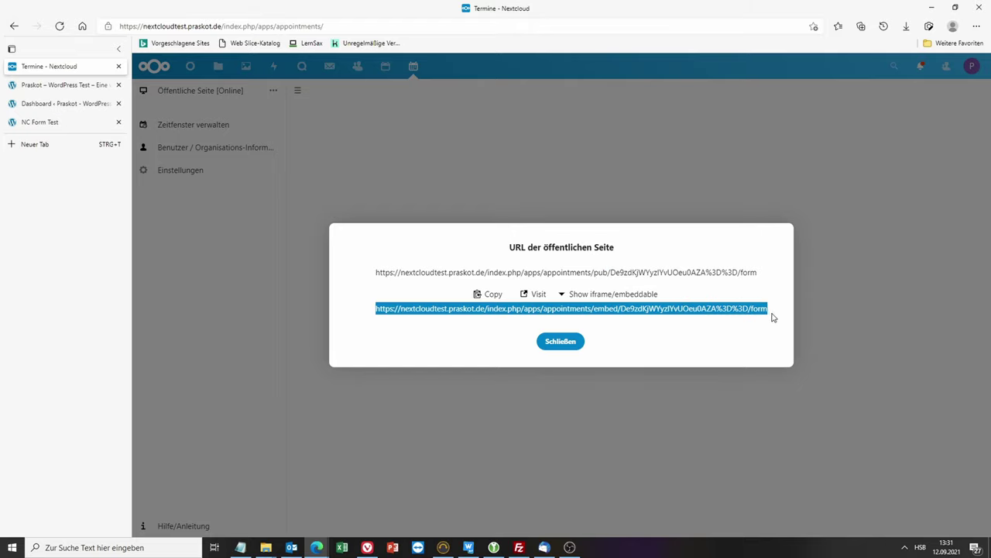
right_click(759, 312)
left_click(743, 325)
Load the copied embed URL in the InPrivate browser window to view the standalone booking form
mouse_move(317, 547)
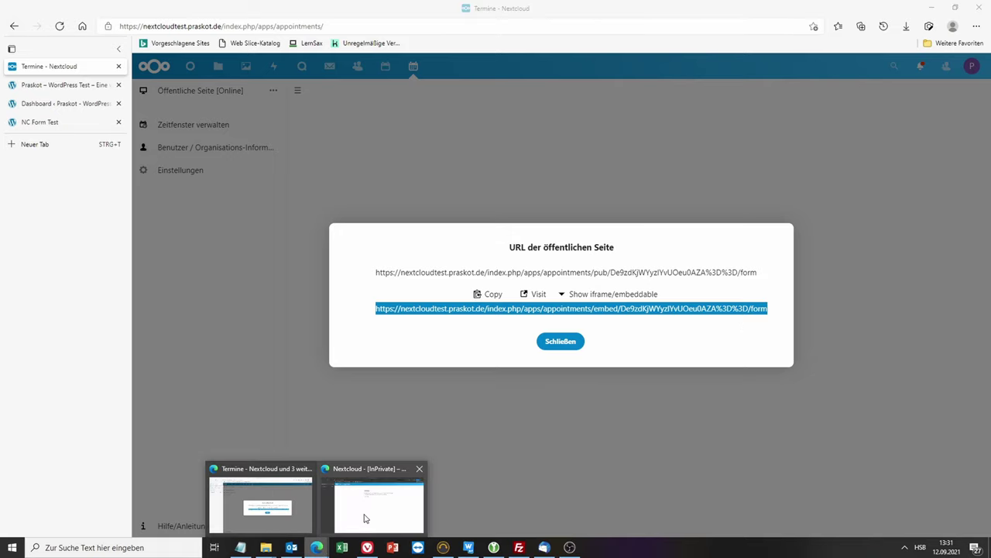
left_click(366, 515)
left_click(240, 25)
right_click(236, 26)
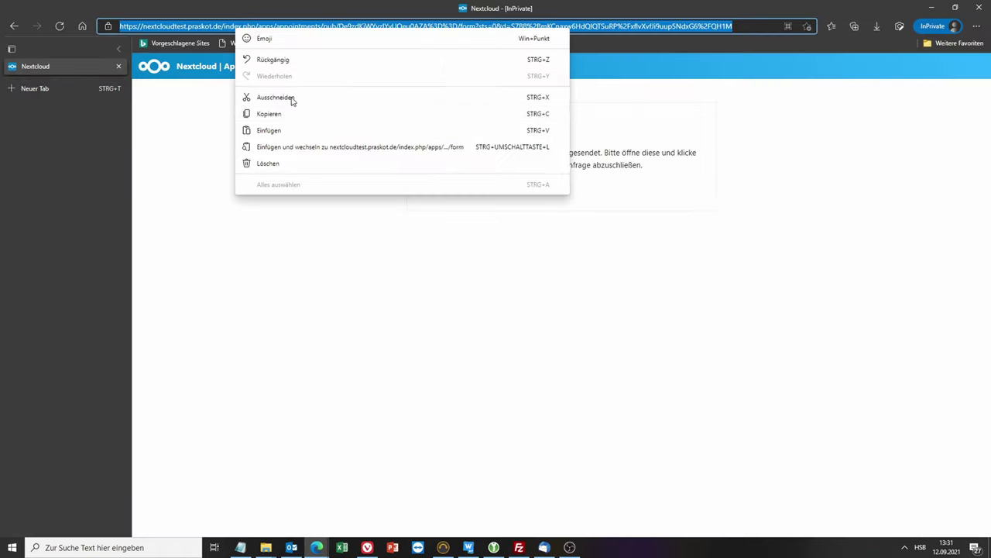
left_click(298, 148)
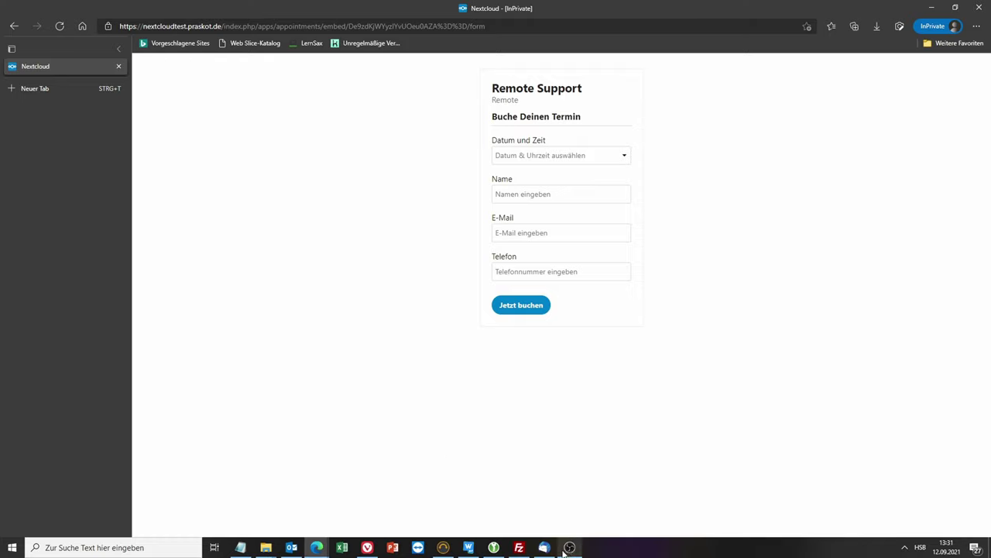
Switch to WeBuilder and replace the iframe's src address in form.html with the copied embed URL
mouse_move(469, 548)
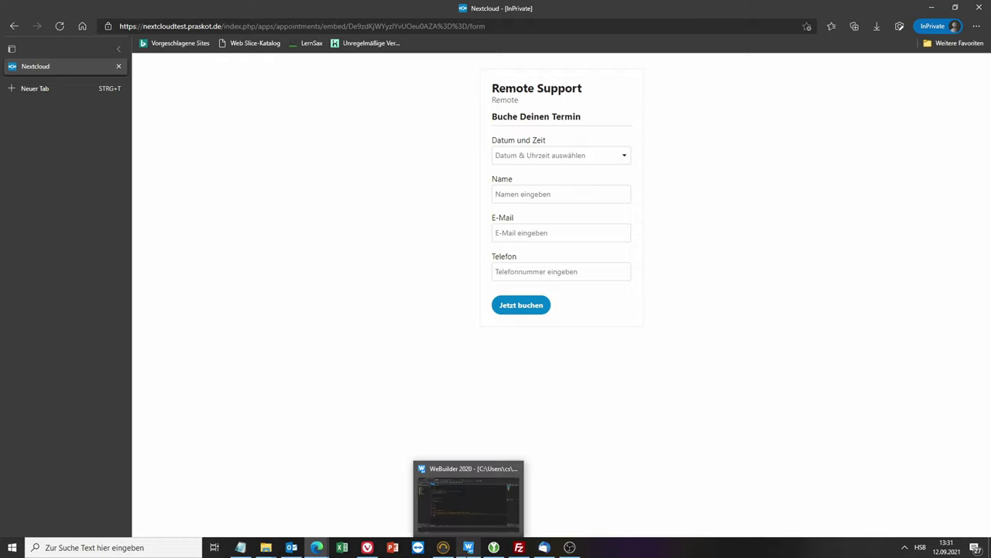
left_click(469, 548)
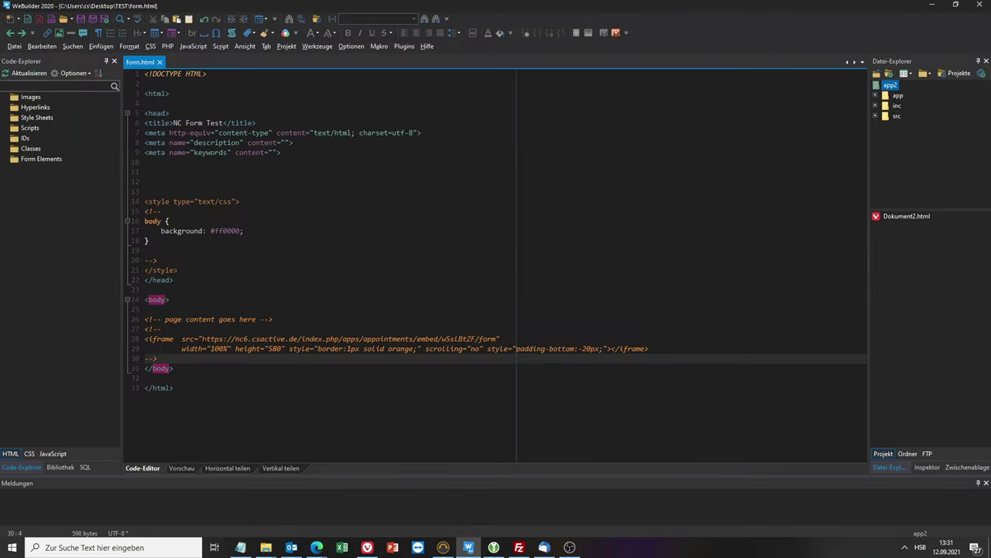
left_click_drag(201, 338, 498, 339)
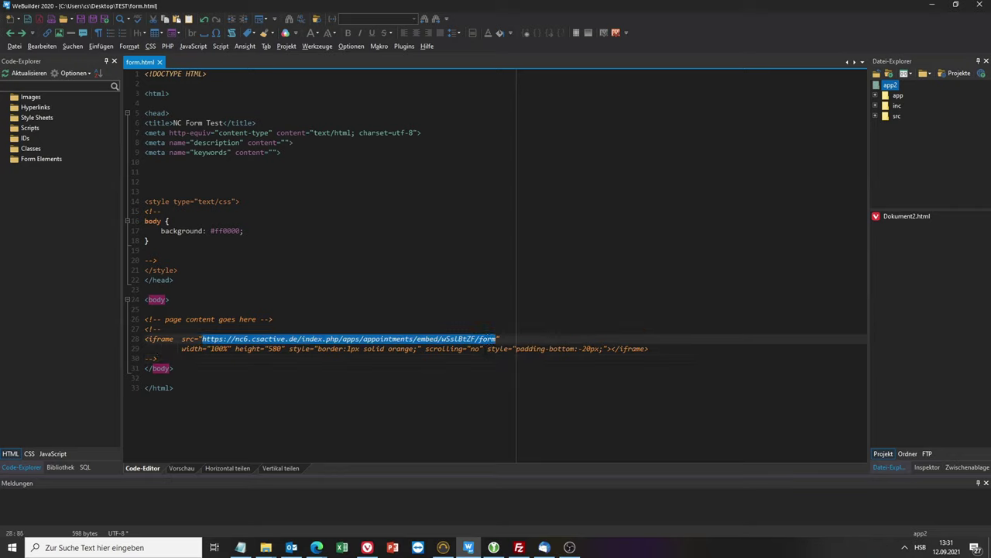
key("ctrl+v")
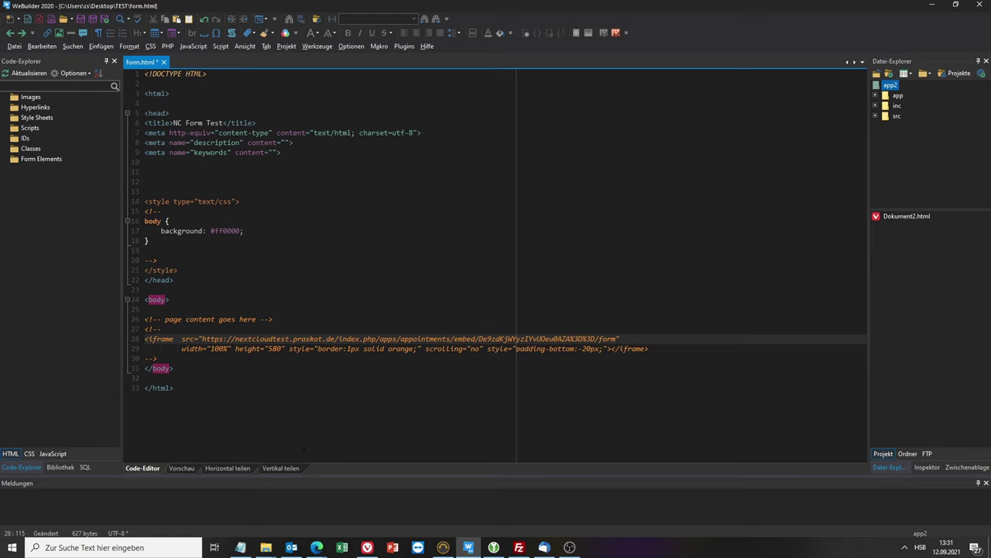
Uncomment the iframe by deleting the comment markers before and after it in the page body
left_click(145, 328)
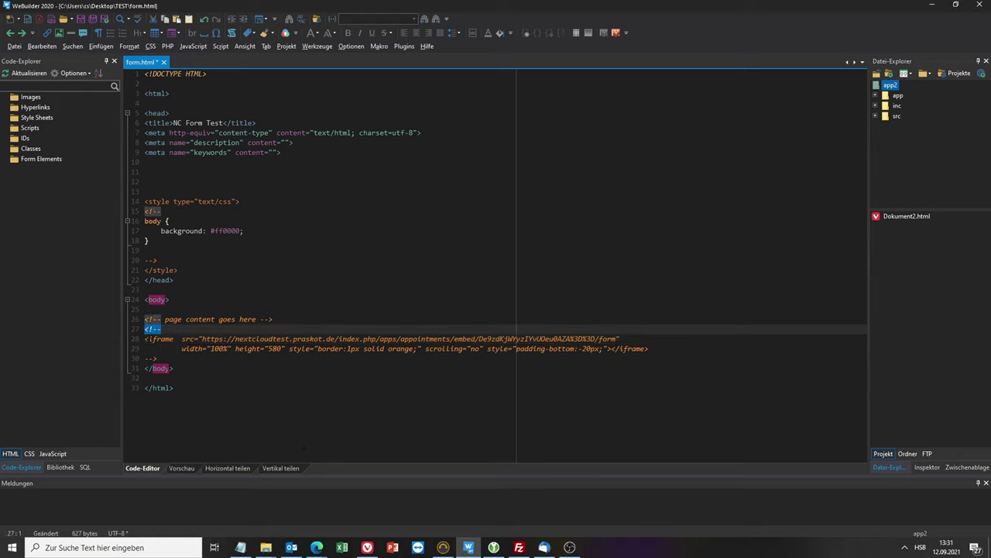
key("Delete")
double_click(150, 358)
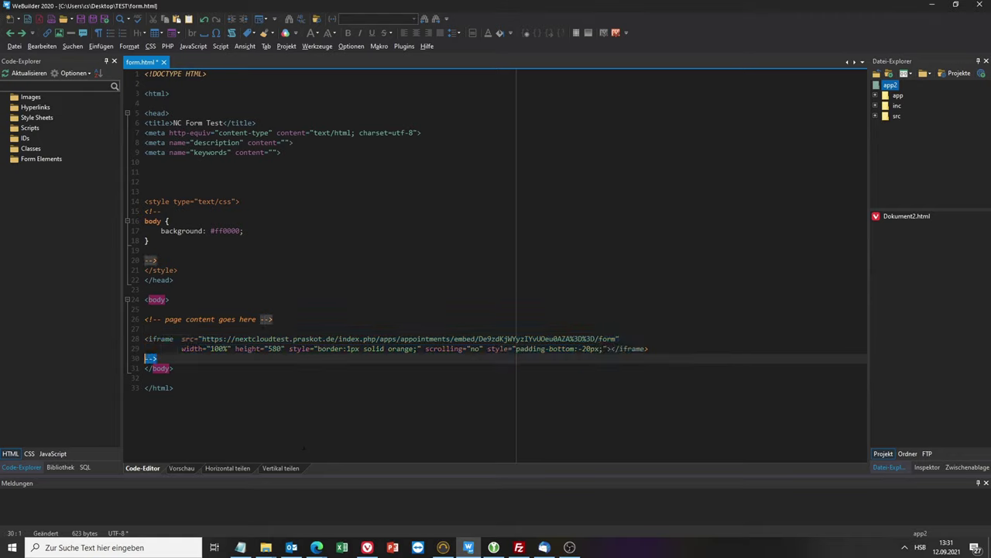
left_click_drag(150, 358, 145, 338)
left_click(150, 358)
double_click(150, 358)
key("Delete")
Delete the padding-bottom style attribute from the iframe tag and save form.html
left_click_drag(523, 348, 590, 348)
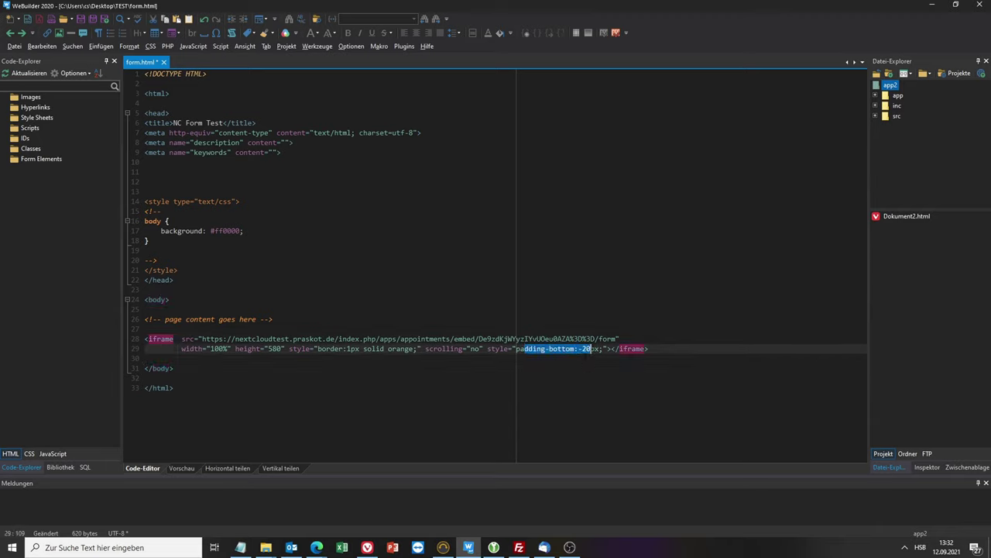
left_click_drag(487, 349, 603, 351)
key("Delete")
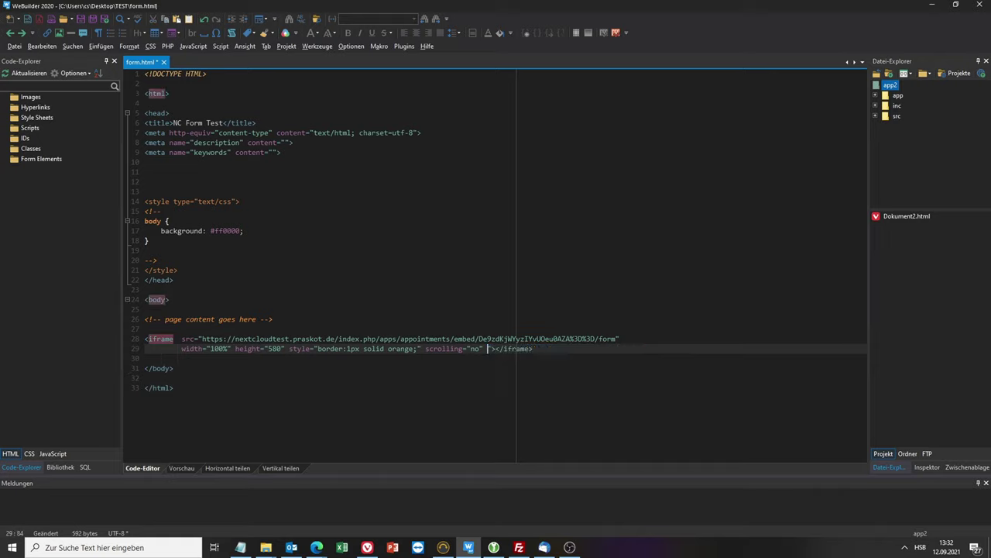
left_click_drag(533, 349, 145, 338)
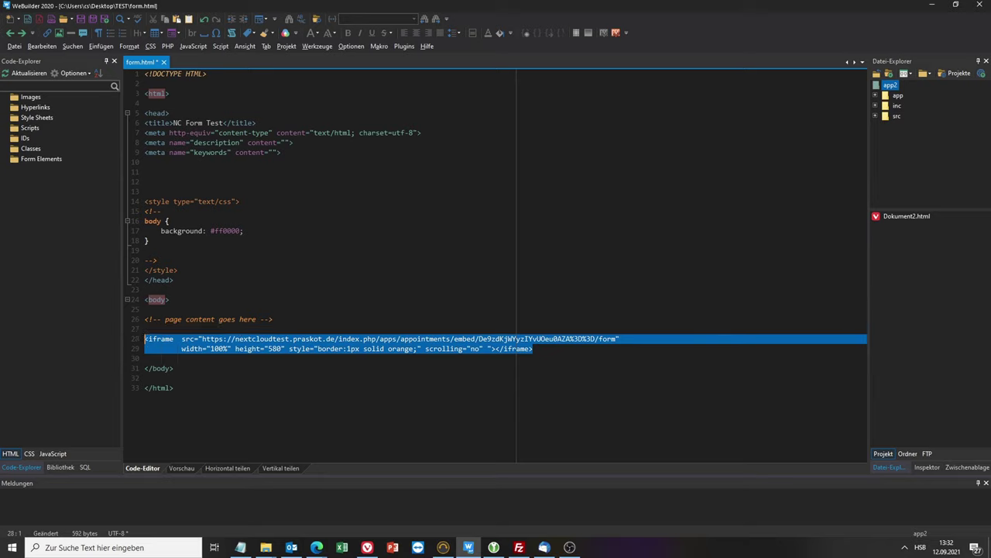
left_click(81, 18)
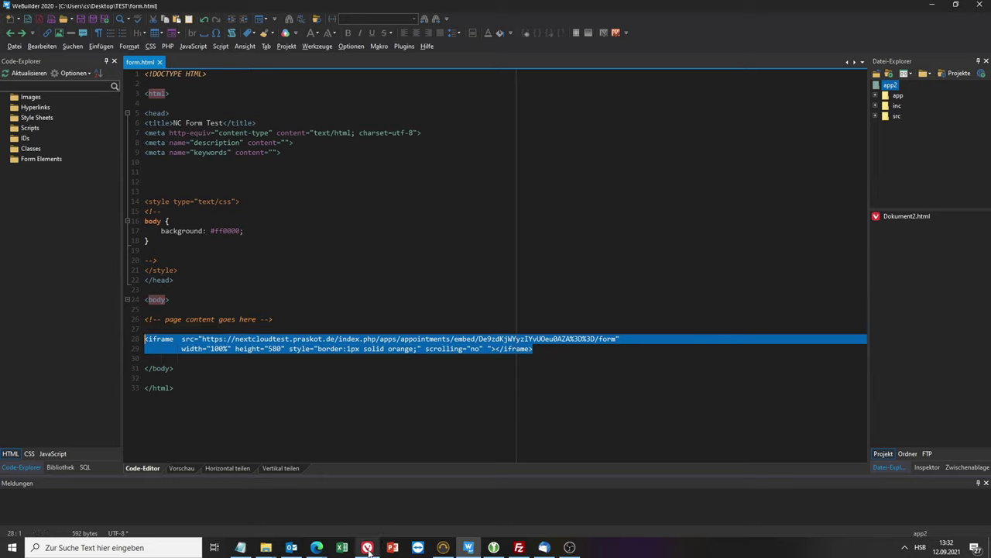
Return to Edge, close the InPrivate window and show the NC Form Test page
mouse_move(317, 548)
left_click(266, 508)
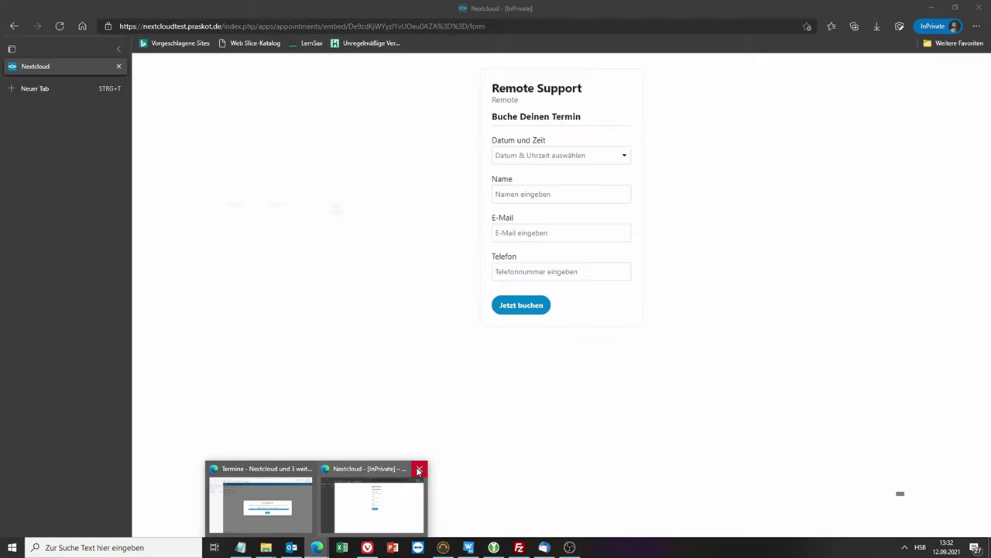
left_click(416, 469)
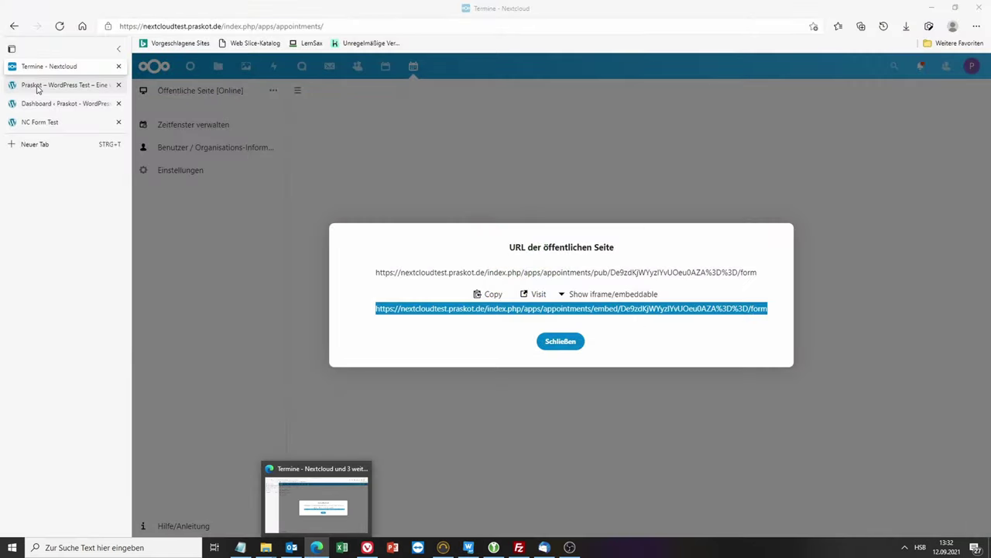
left_click(37, 126)
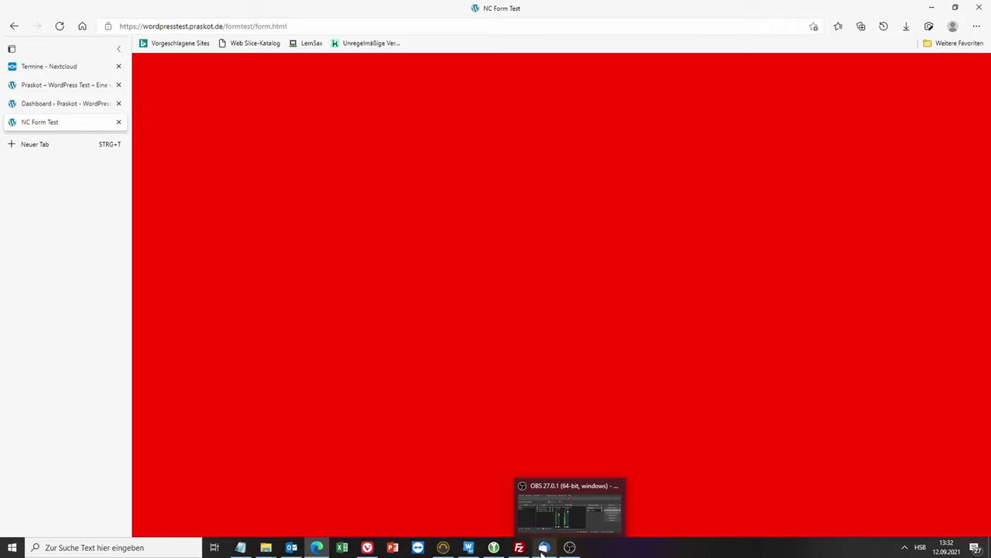
Switch to FileZilla and upload form.html into the server's wordpress/formtest folder, overwriting the existing file
left_click(470, 547)
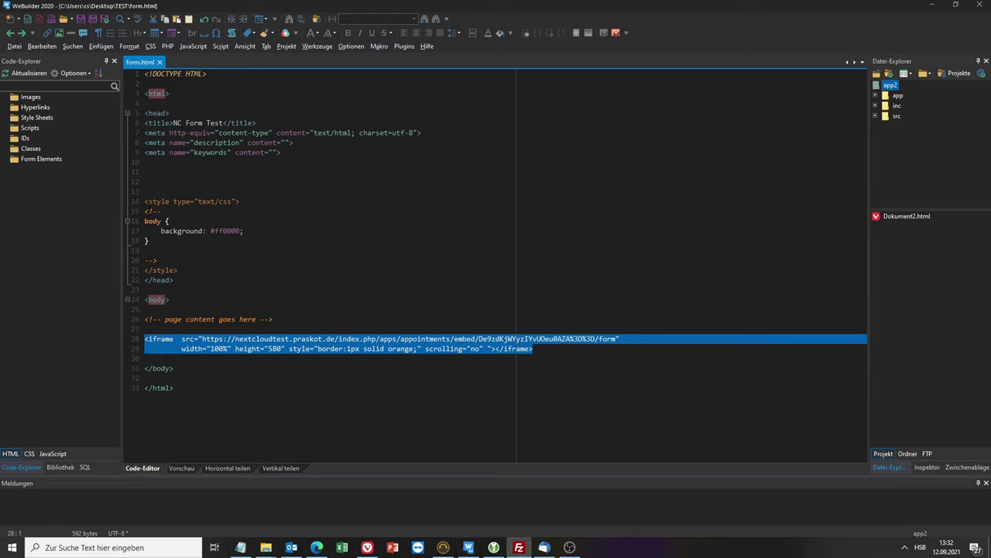
left_click(519, 546)
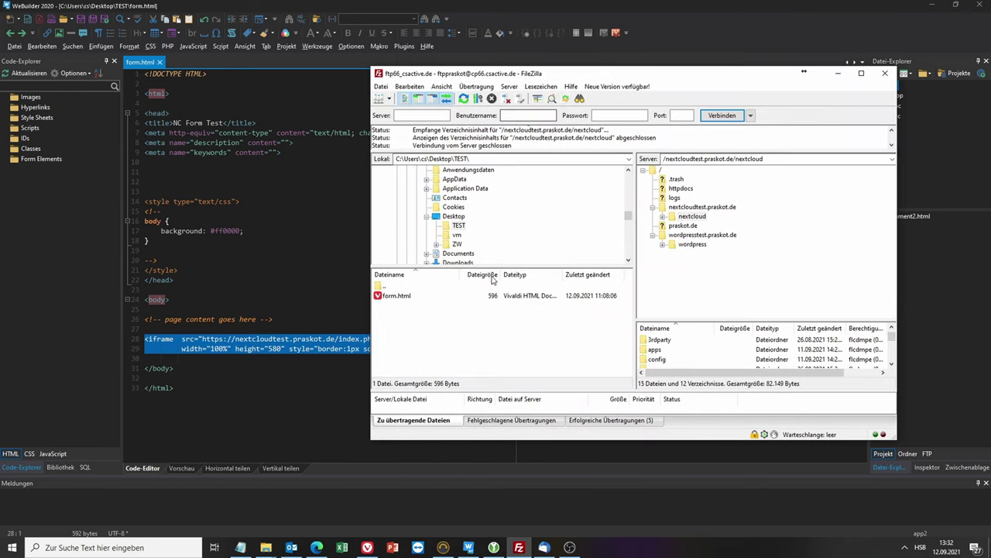
left_click(691, 244)
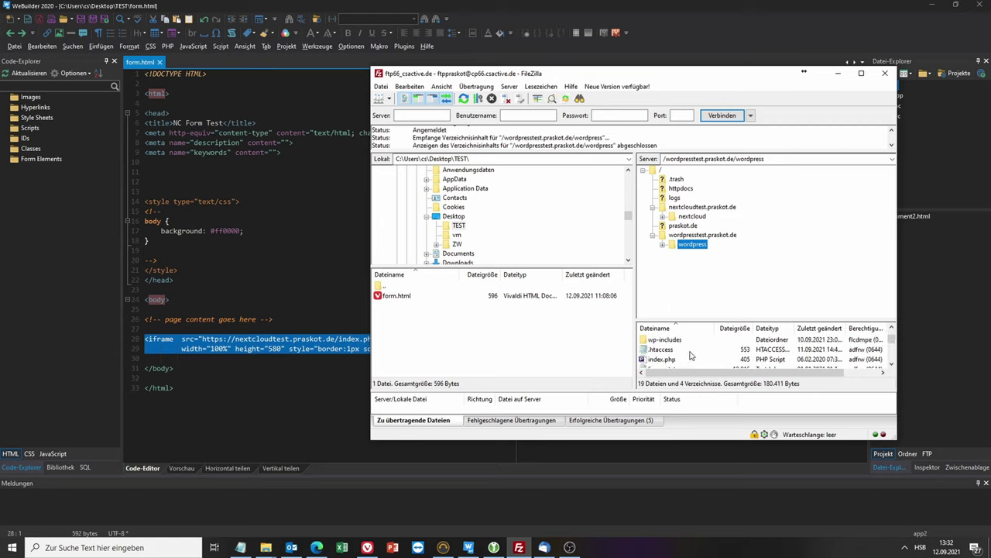
scroll(679, 346, "up", 1)
double_click(679, 349)
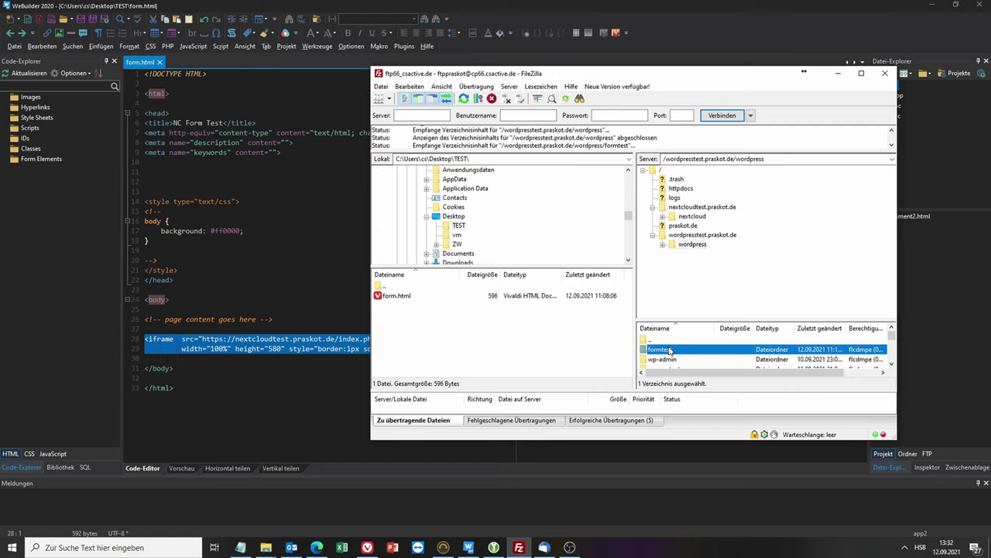
left_click_drag(410, 298, 696, 370)
left_click(747, 325)
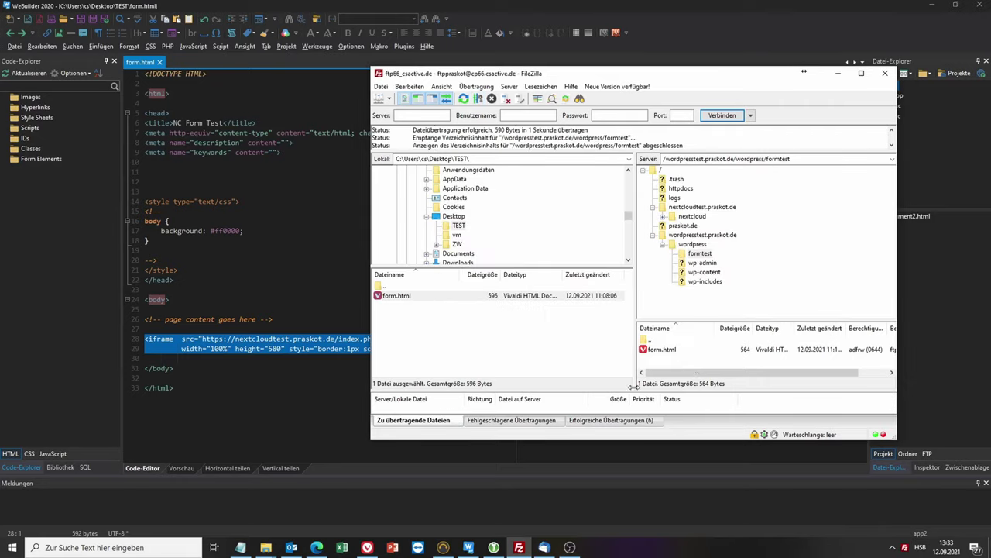
Reload the NC Form Test page in Edge, examine the embedded frame and the page's domain, and return to the Nextcloud embed link
left_click(316, 547)
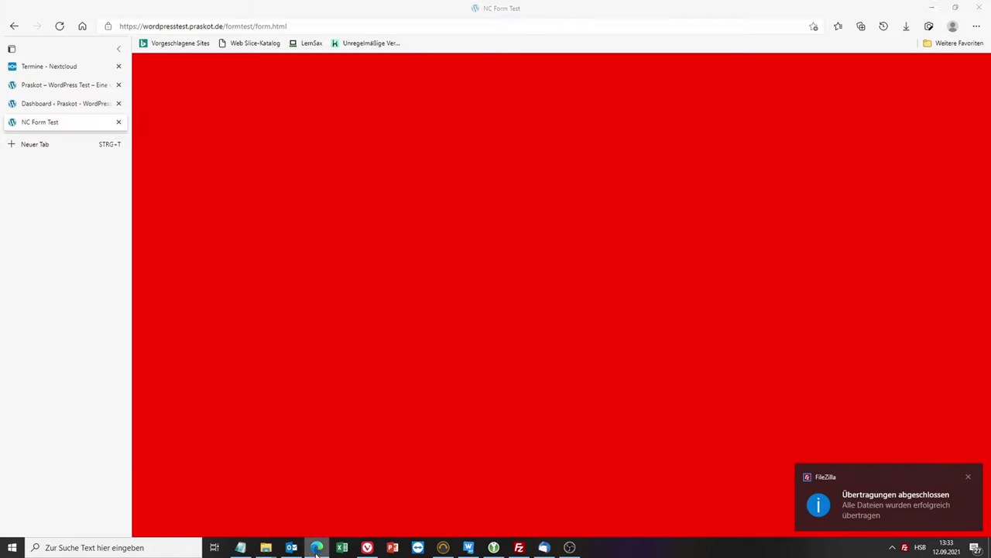
left_click(58, 25)
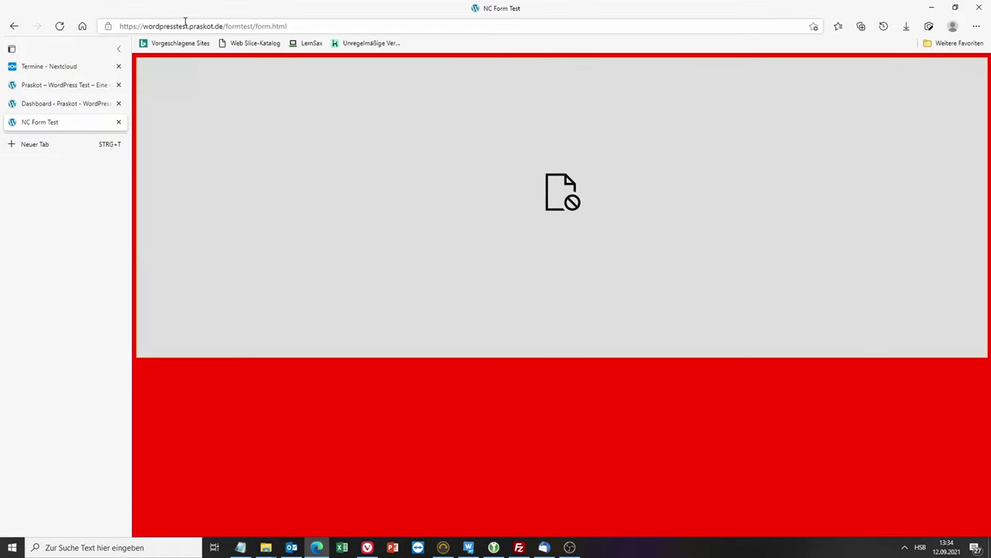
left_click_drag(146, 26, 223, 26)
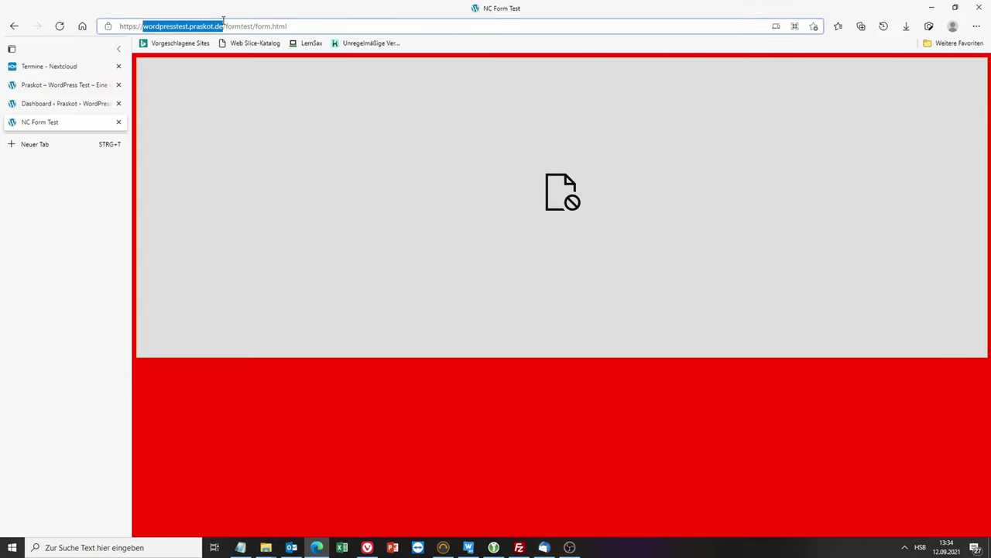
left_click(37, 68)
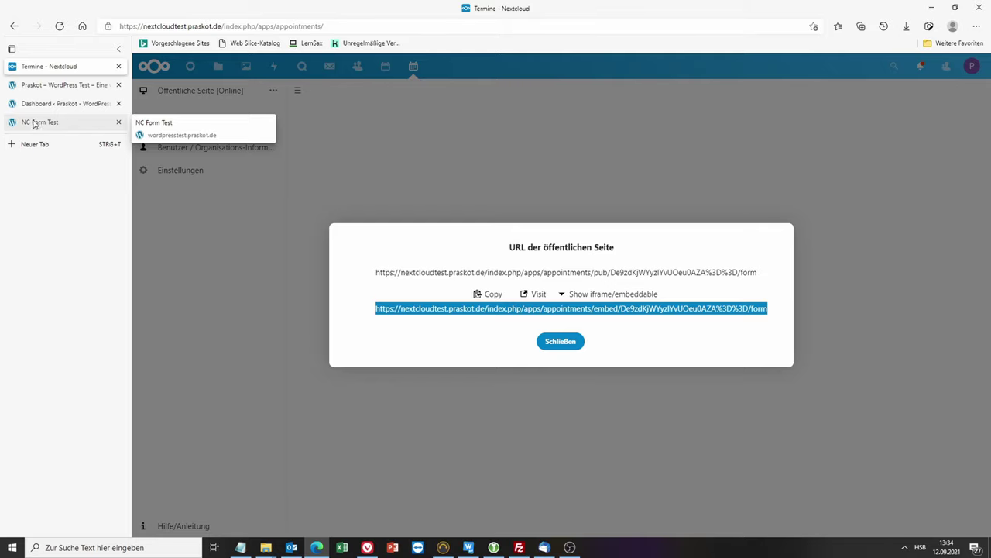
Switch from the NC Form Test page to FileZilla and open the server folder nextcloud/lib/public/AppFramework/Http
left_click(34, 125)
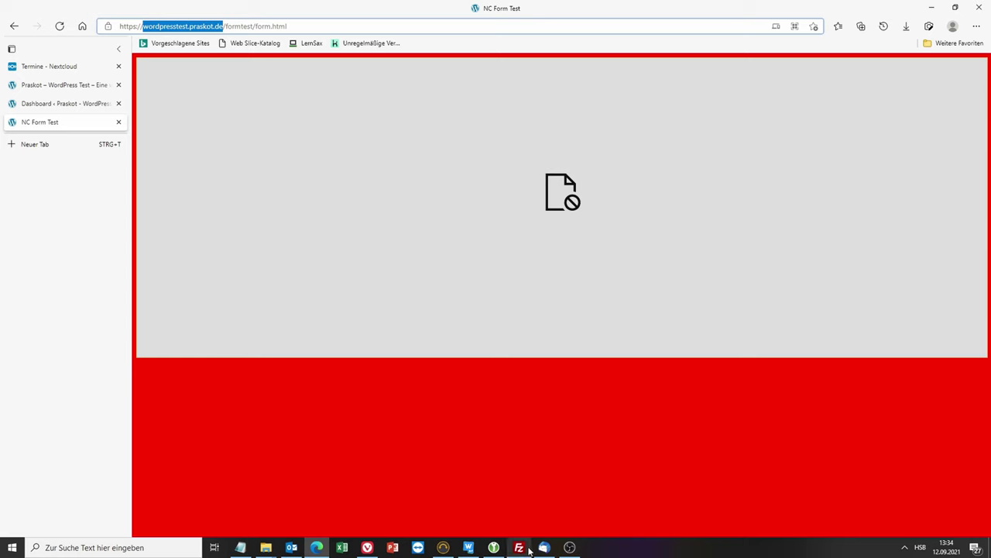
left_click(529, 550)
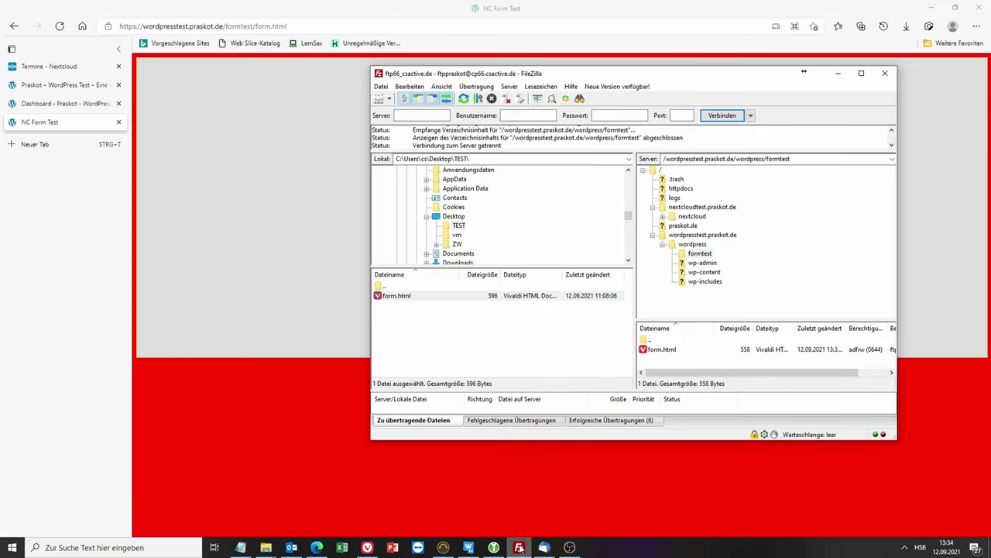
left_click(692, 216)
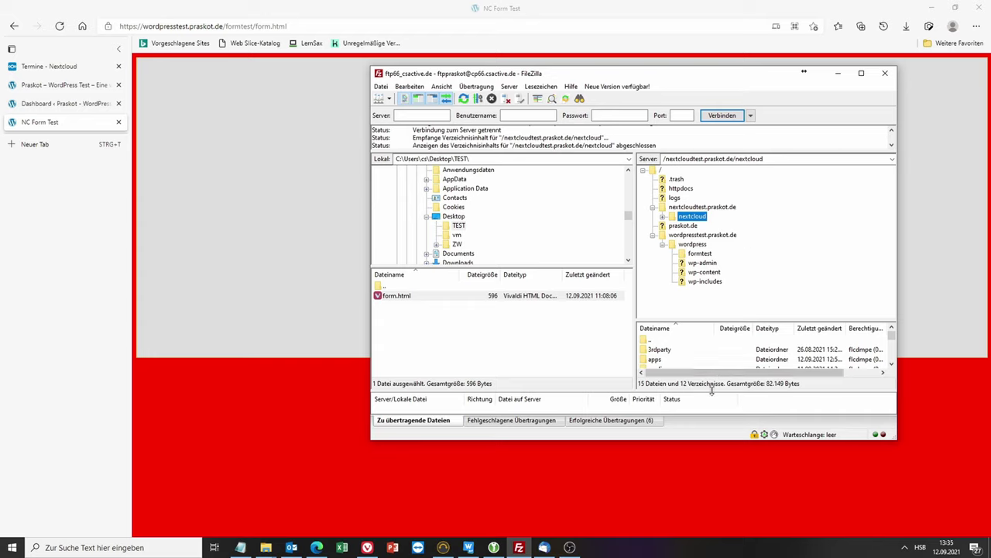
left_click(662, 217)
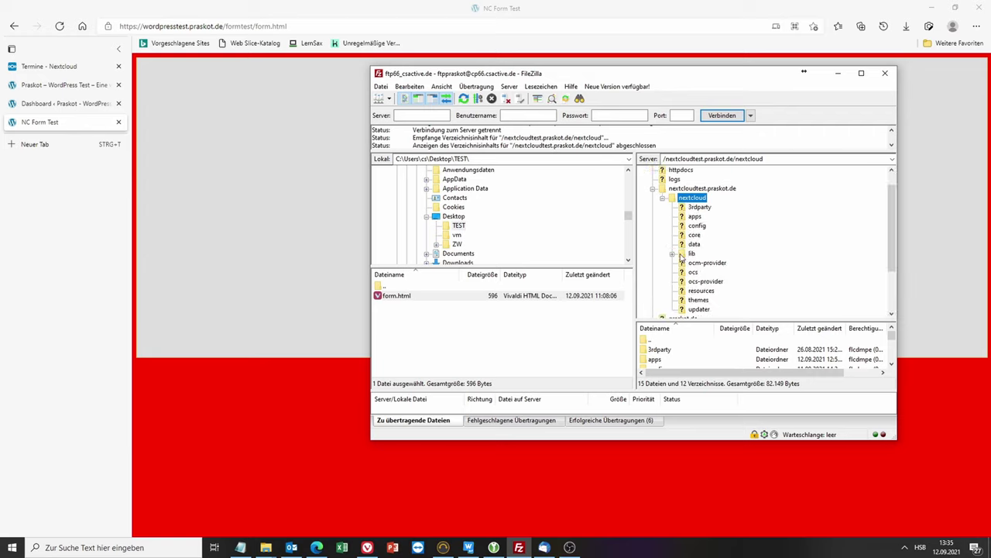
left_click(673, 254)
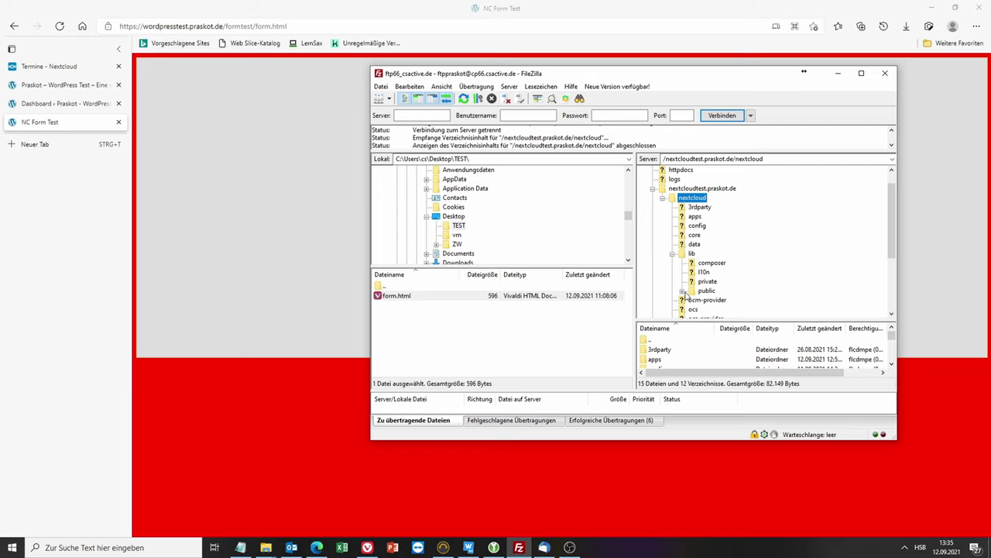
left_click(683, 290)
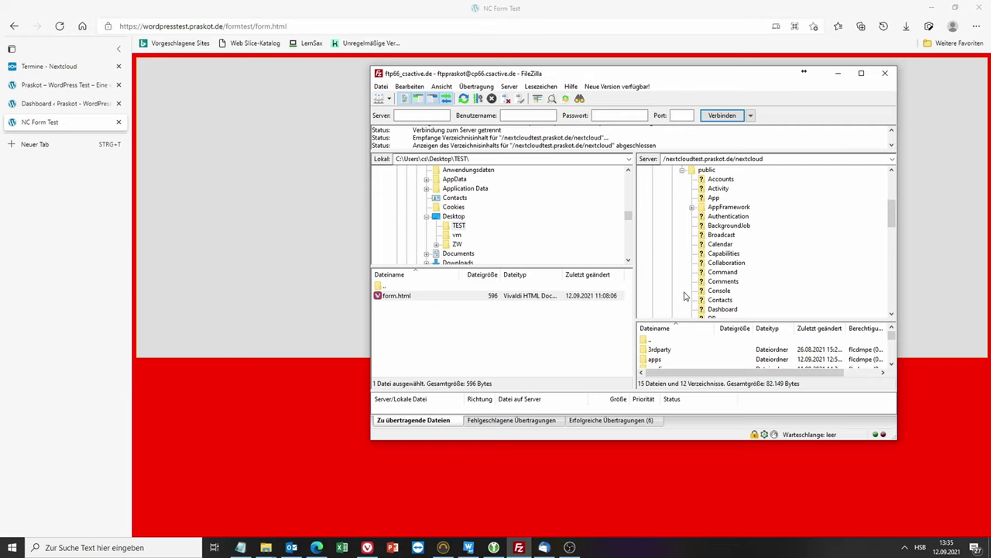
left_click(726, 208)
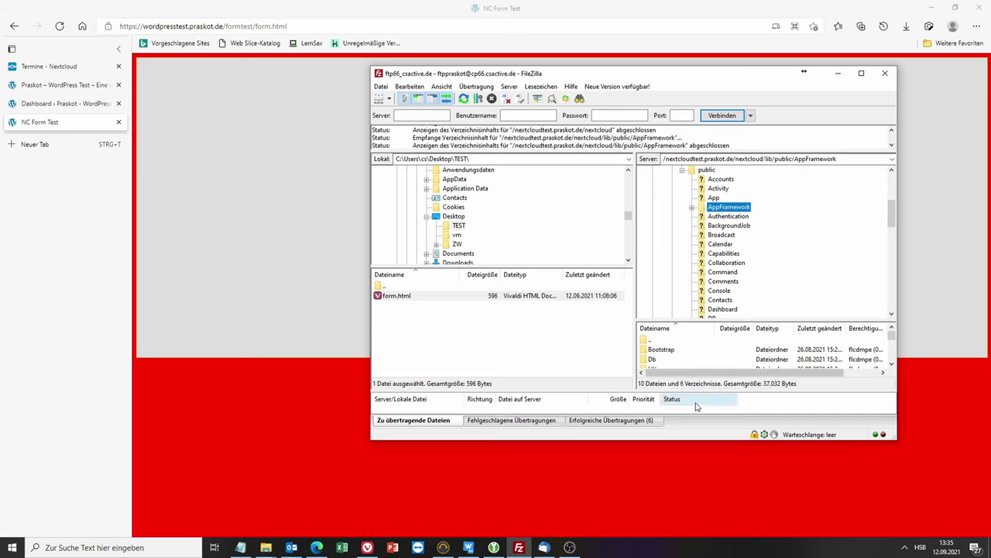
left_click(692, 208)
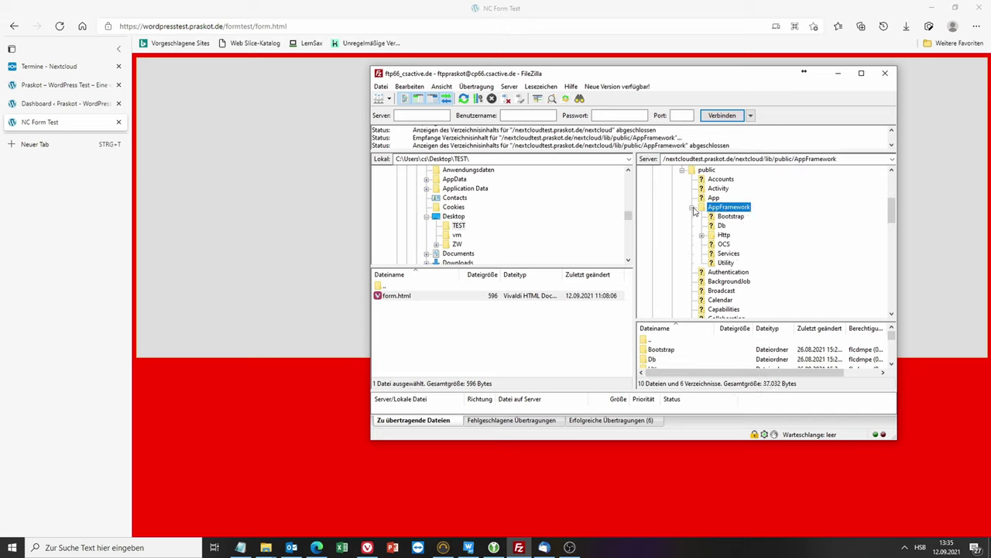
left_click(724, 235)
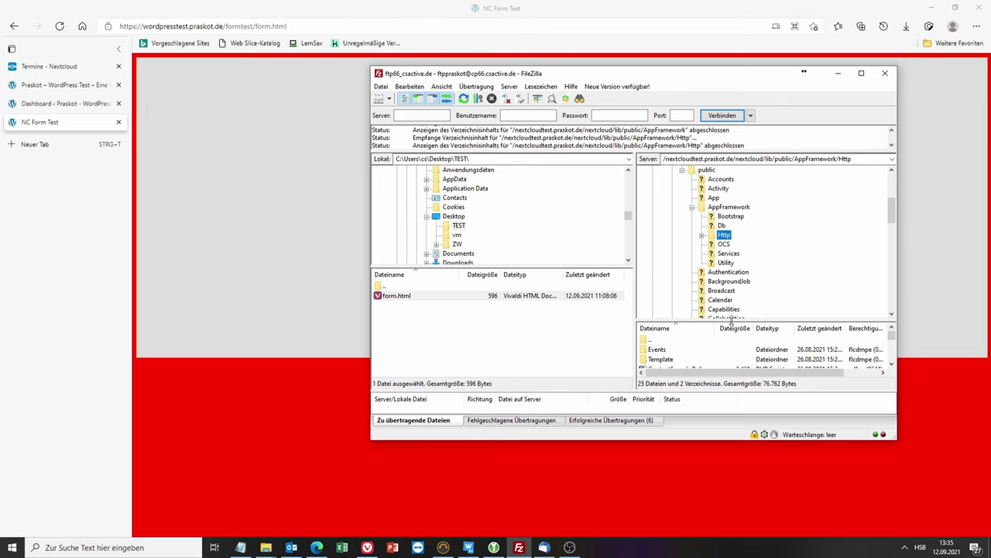
Enlarge the remote file list and download ContentSecurityPolicy.php into the local TEST folder
left_click_drag(731, 322, 731, 235)
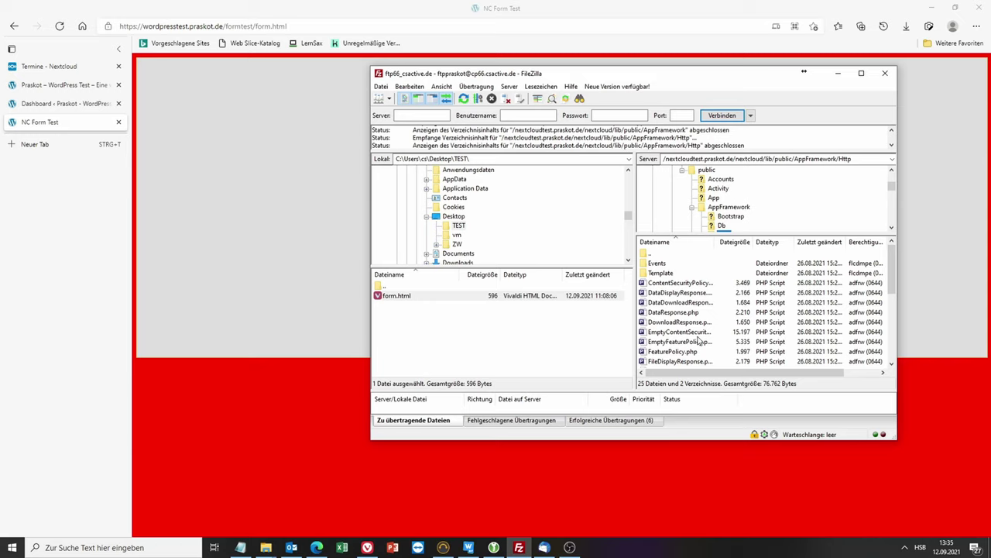
left_click(662, 285)
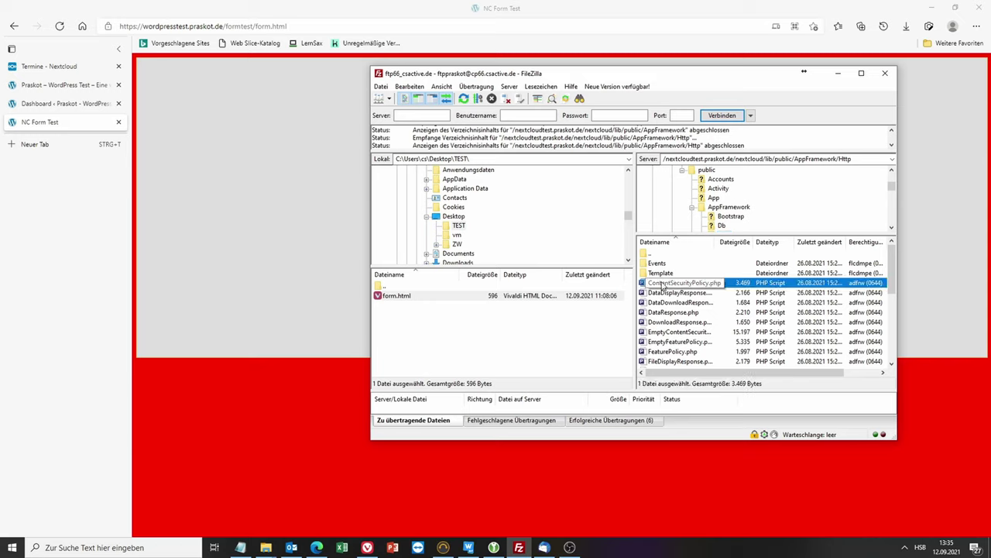
left_click_drag(709, 287, 545, 329)
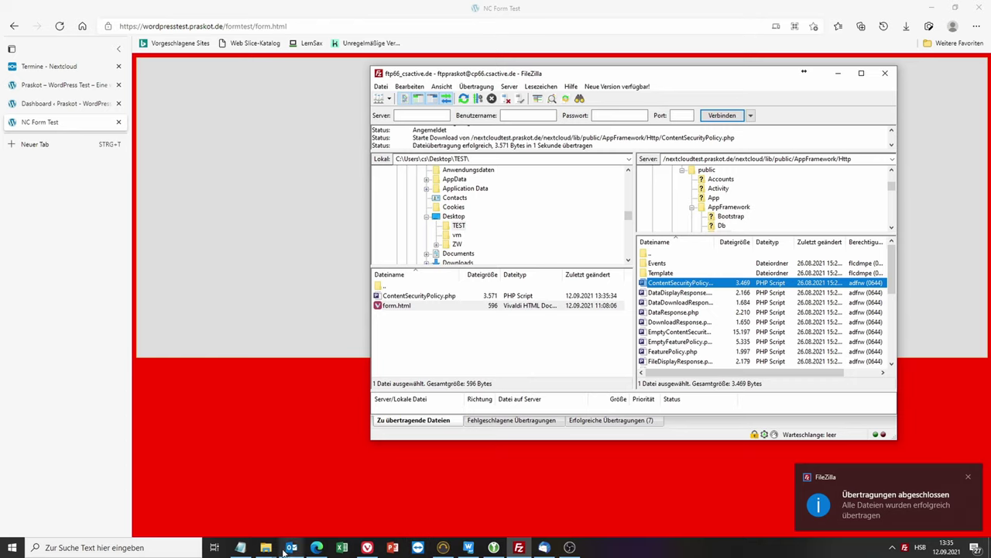
Switch to the TEST folder in File Explorer and open ContentSecurityPolicy.php in WeBuilder
mouse_move(266, 546)
left_click(235, 524)
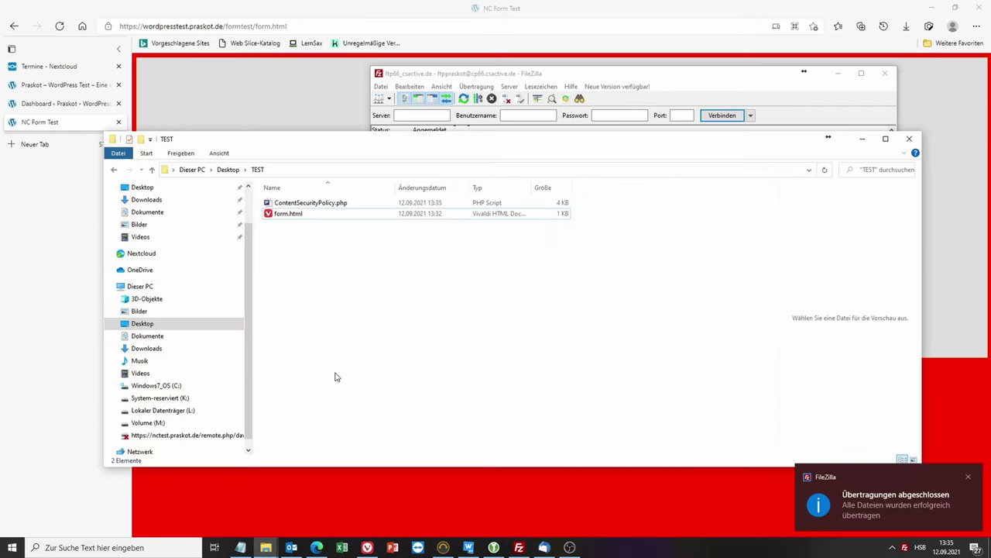
left_click(310, 203)
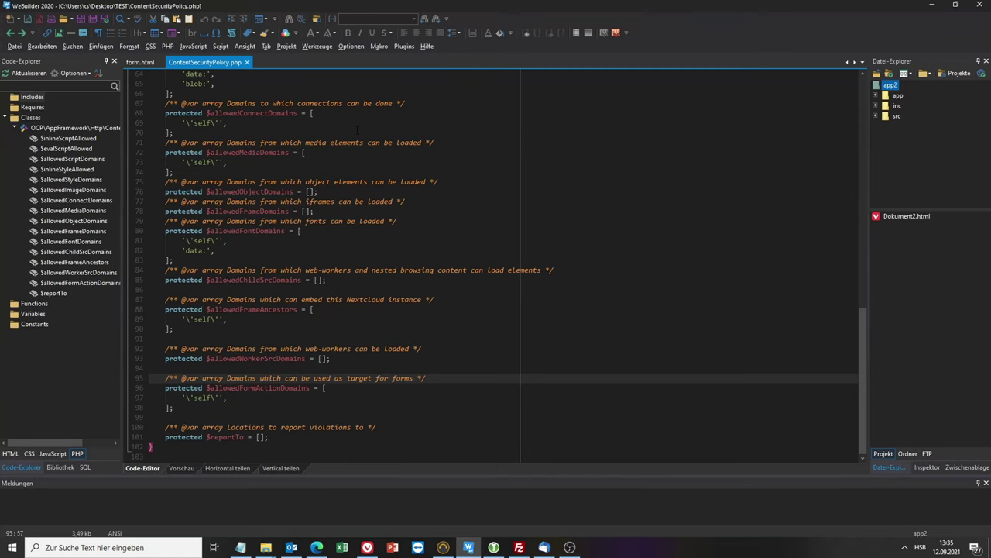
Examine the allowed-domain arrays in ContentSecurityPolicy.php, especially $allowedFrameAncestors and its comment about embedding this Nextcloud instance
left_click(264, 192)
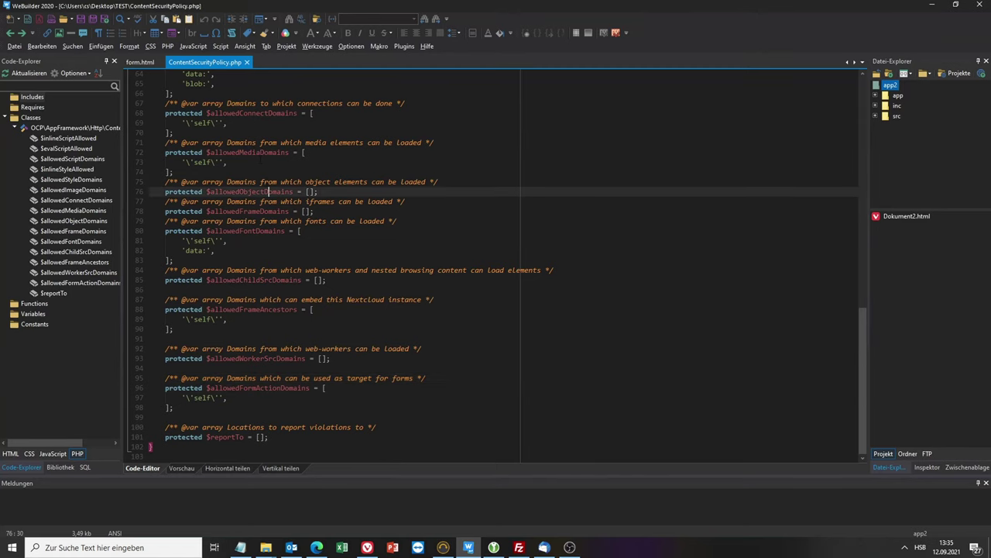
left_click(261, 152)
left_click(247, 113)
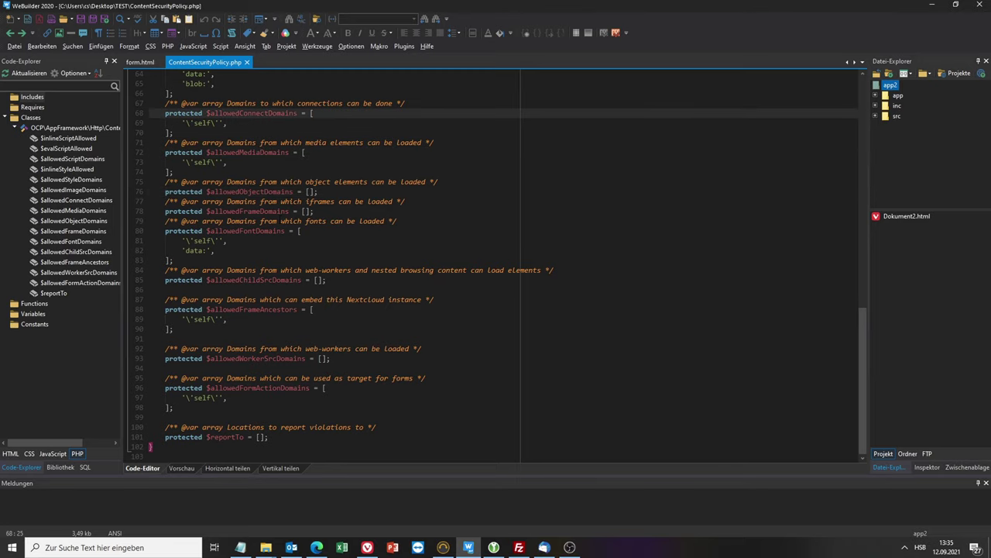
left_click(284, 231)
left_click(150, 289)
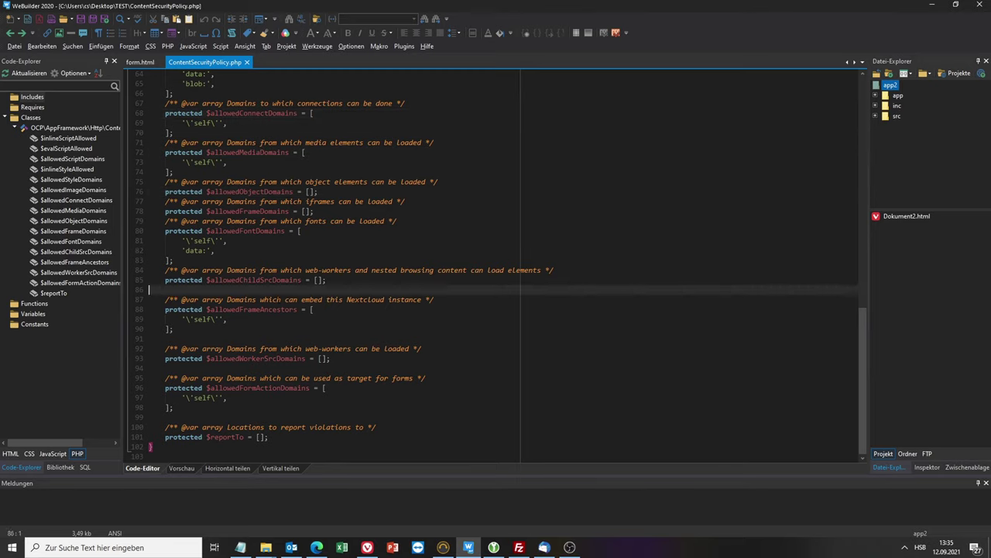
left_click(276, 309)
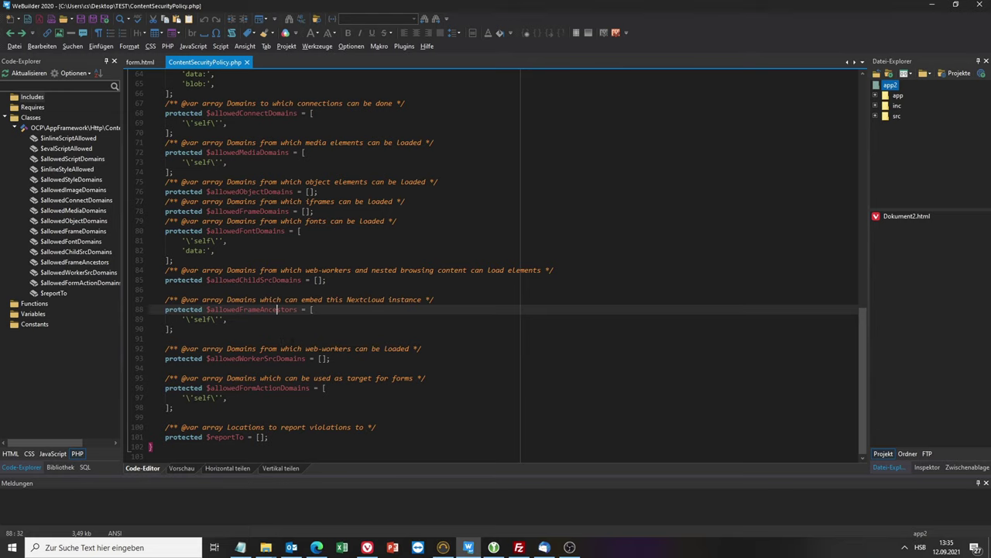
left_click_drag(201, 309, 277, 300)
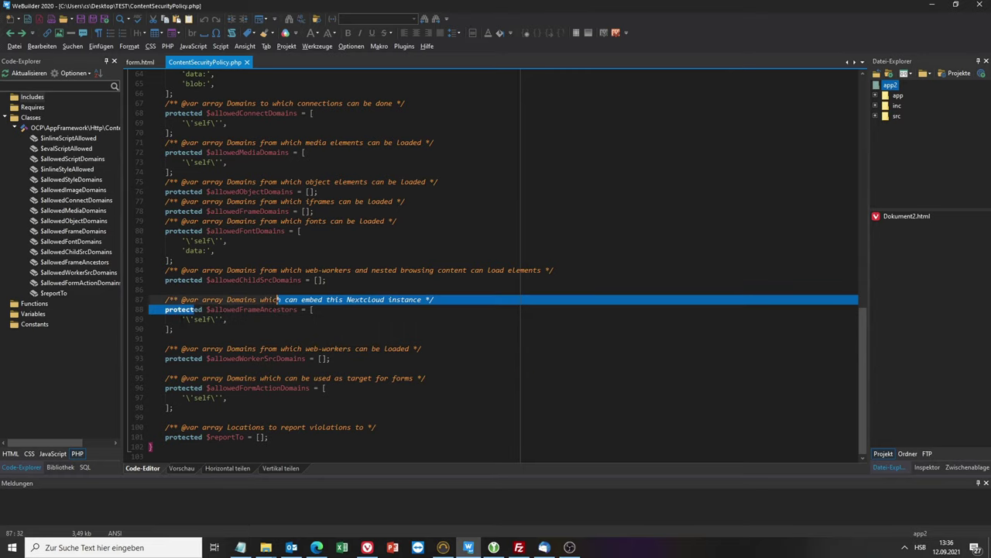
Duplicate the '\'self\'', entry onto a new line inside the $allowedFrameAncestors array
left_click(182, 319)
key("shift+End")
key("ctrl+c")
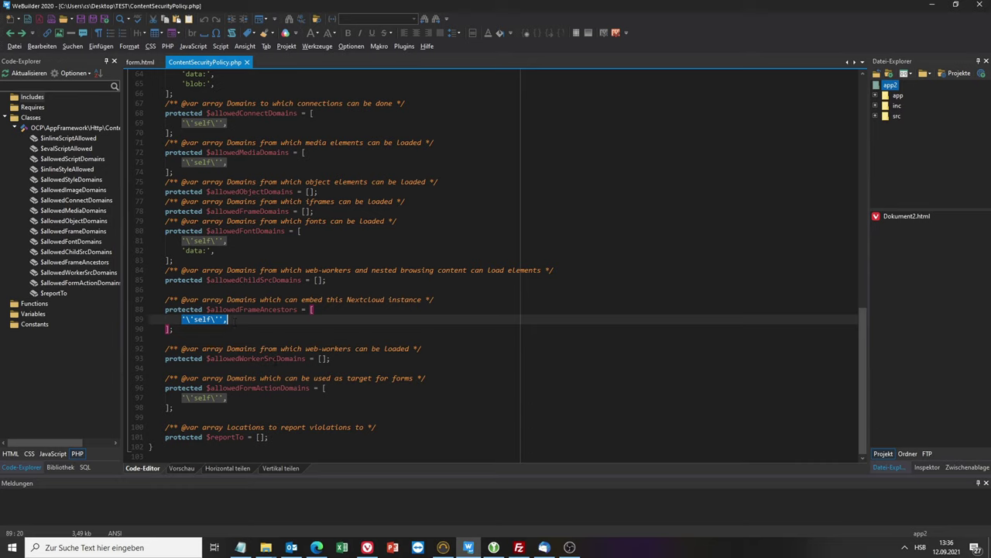
key("End")
key("Return")
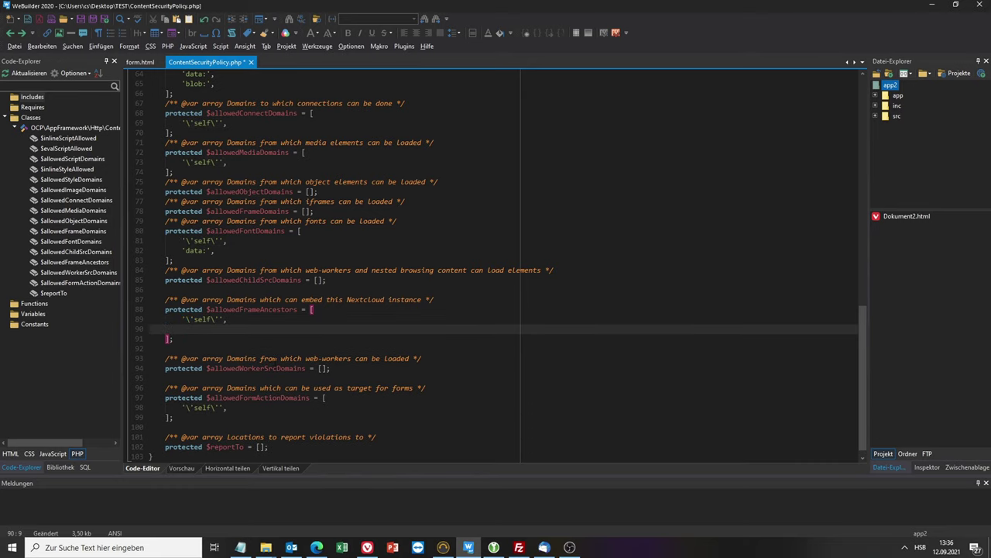
key("ctrl+v")
Replace the duplicated entry's text between the outer quotes with wordpresstest.praskot.de and save ContentSecurityPolicy.php
key("Left")
key("Left")
key("Left")
key("Left")
key("Left")
key("Left")
key("Left")
key("Left")
key("Left")
key("Left")
key("shift+Right")
key("shift+Right")
key("shift+Right")
key("shift+Right")
key("shift+Right")
key("shift+Right")
key("shift+Right")
key("shift+Right")
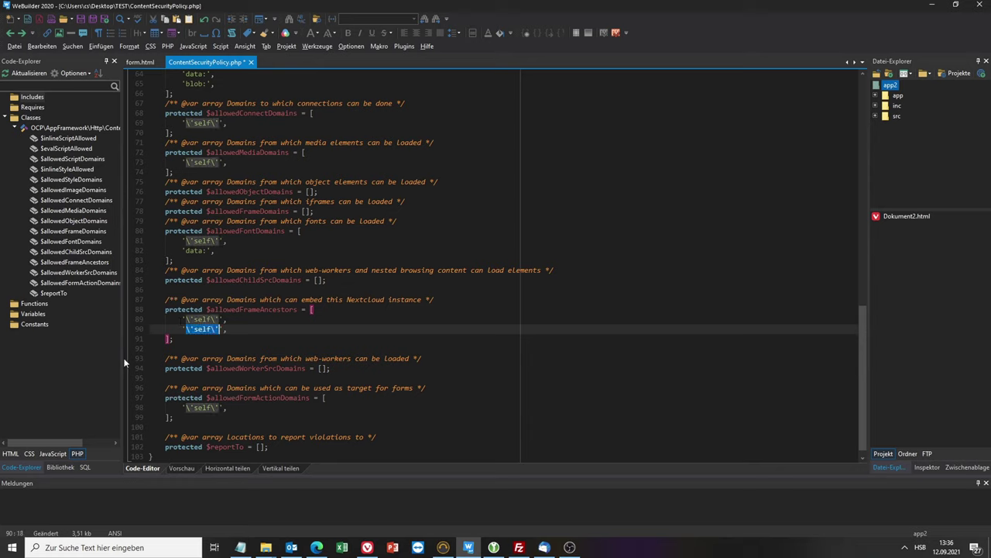
type("wor")
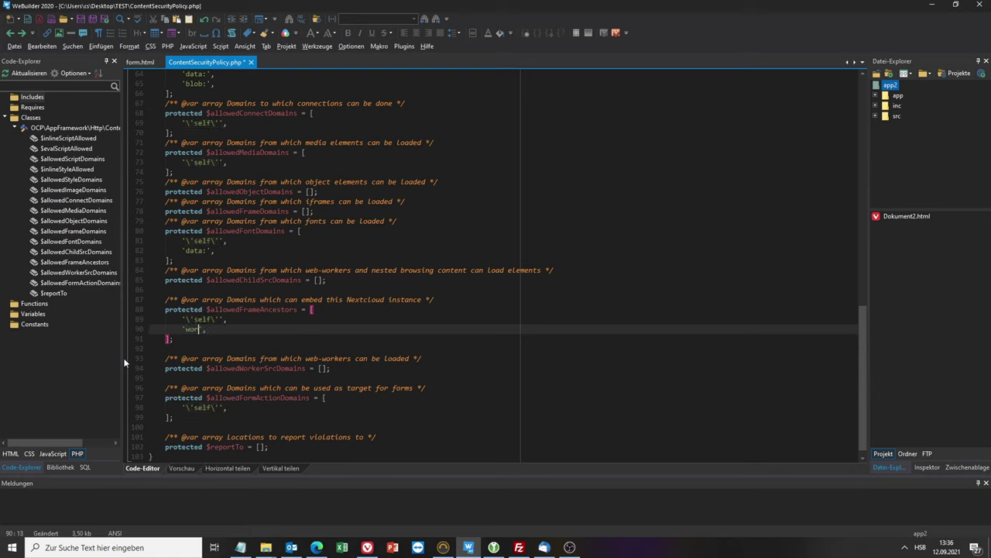
type("dpresstest.praskot.de")
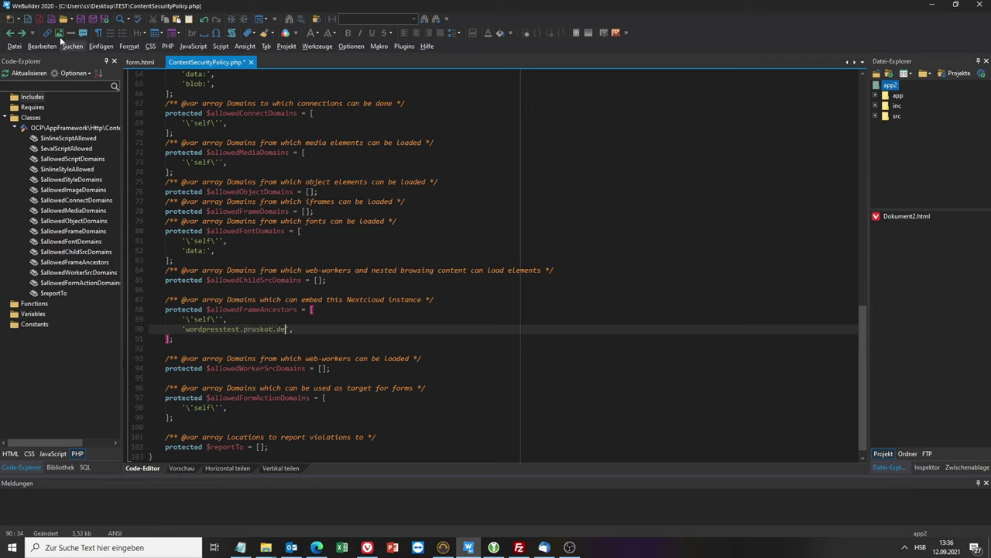
left_click(81, 19)
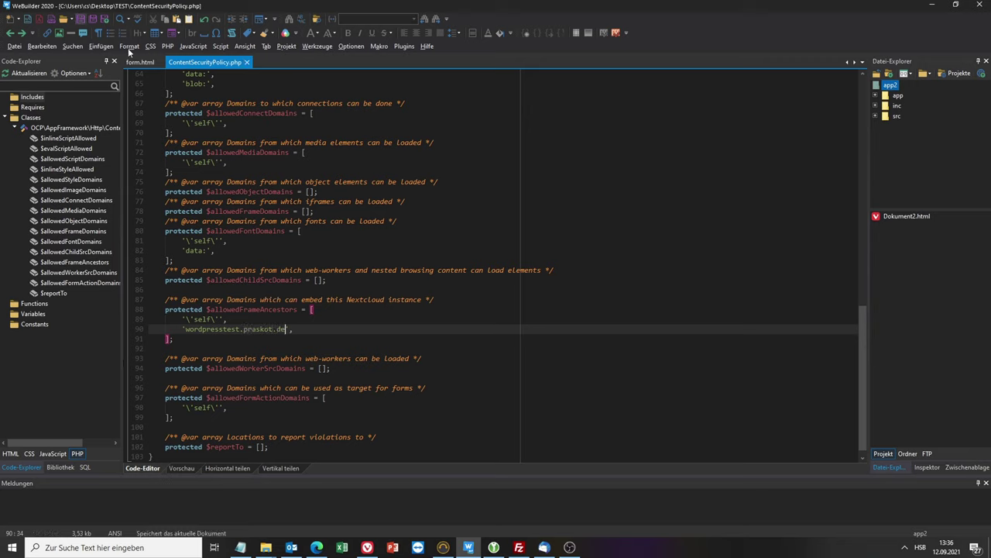
Switch to FileZilla and upload ContentSecurityPolicy.php into the server's AppFramework/Http folder, overwriting the existing file
left_click(519, 546)
left_click_drag(416, 296, 705, 333)
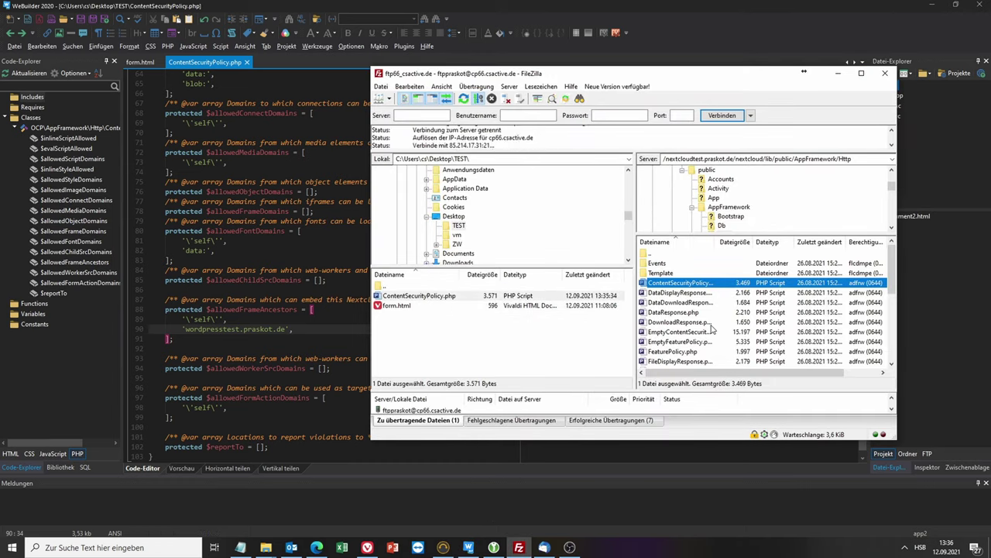
left_click(800, 326)
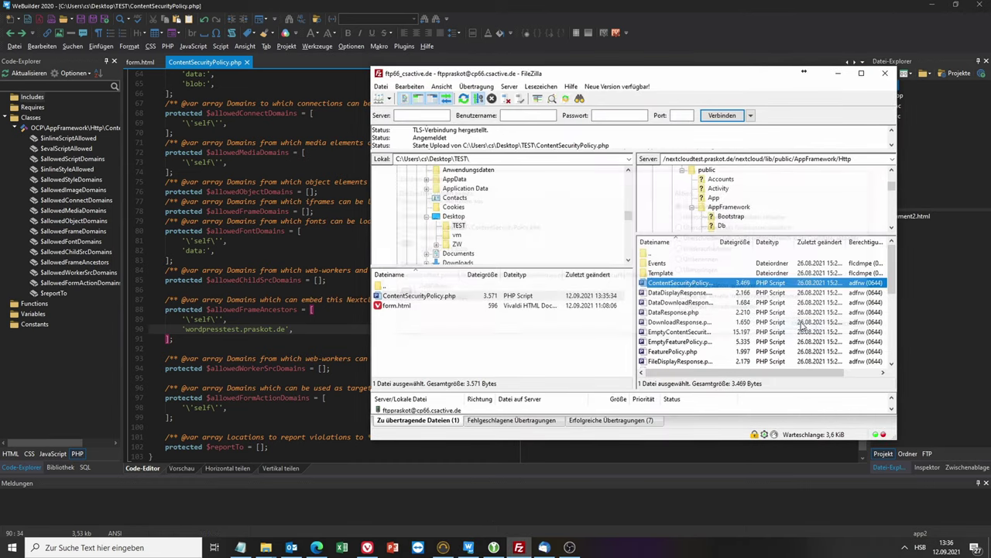
Return to Edge and reload the NC Form Test page to test the embedded booking form
left_click(367, 546)
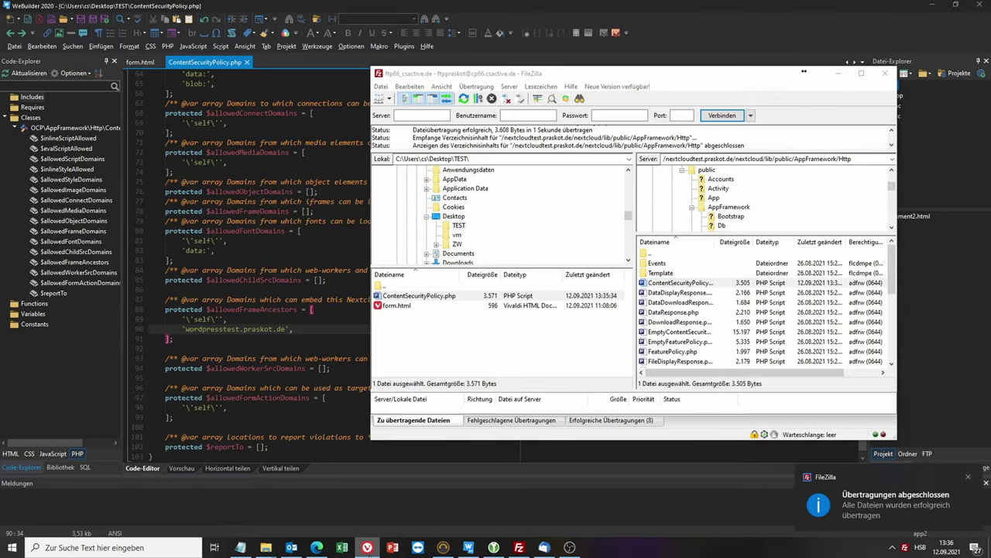
left_click(317, 546)
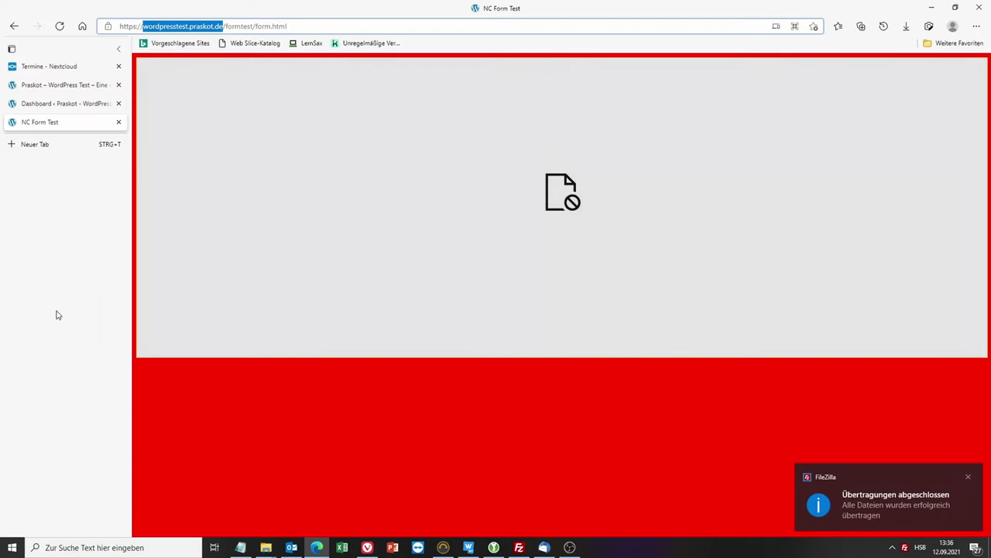
left_click(59, 27)
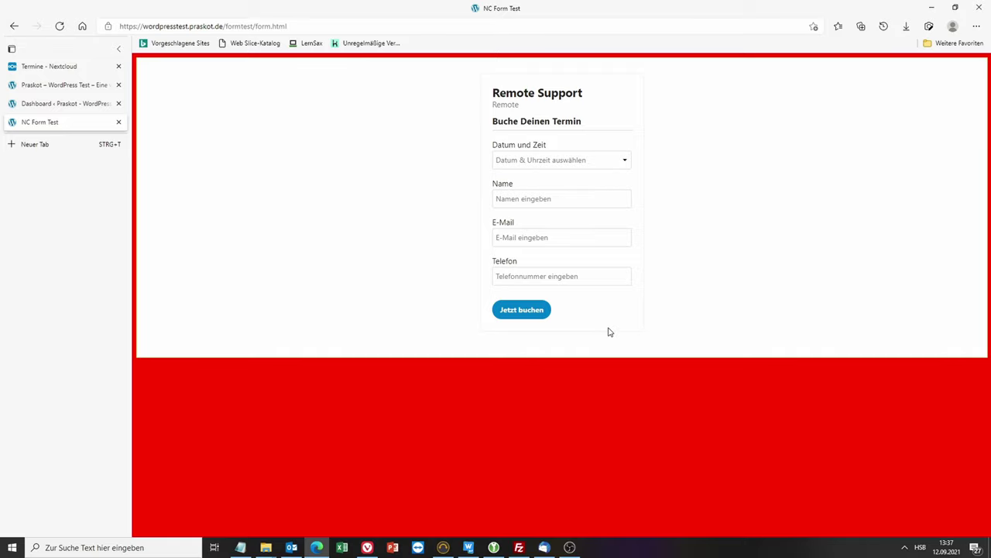
Close the public page URL dialog in Nextcloud Appointments and expand the advanced settings of the public page options
left_click(35, 68)
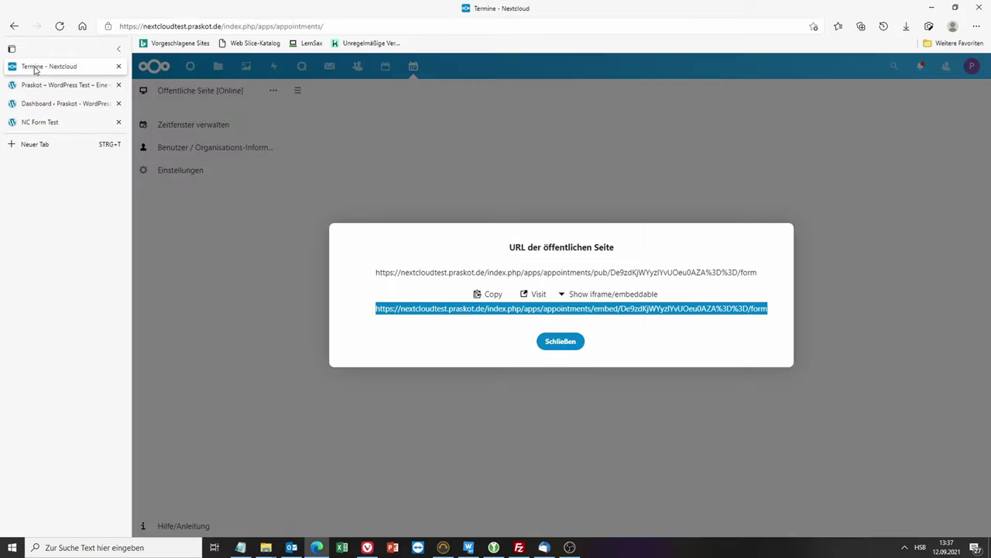
left_click(565, 342)
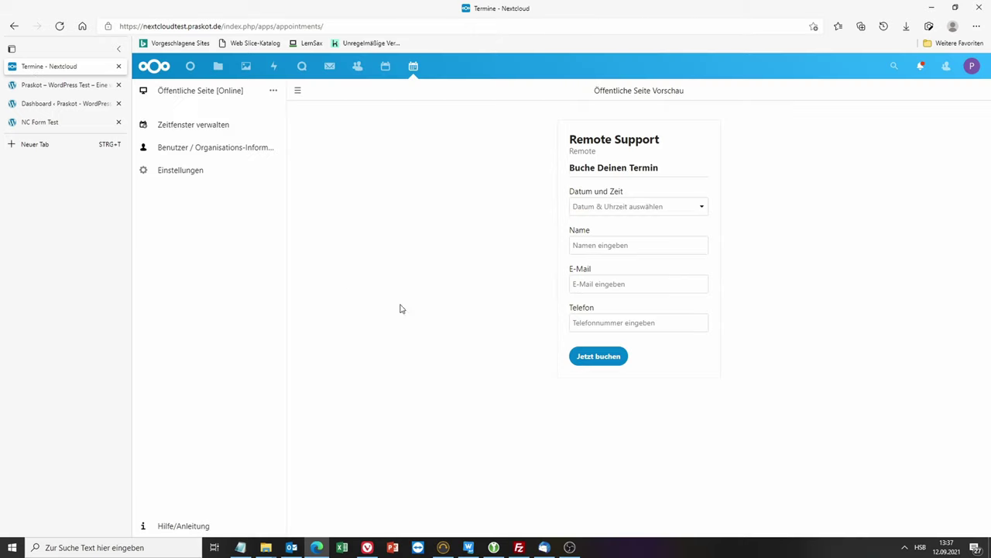
left_click(178, 173)
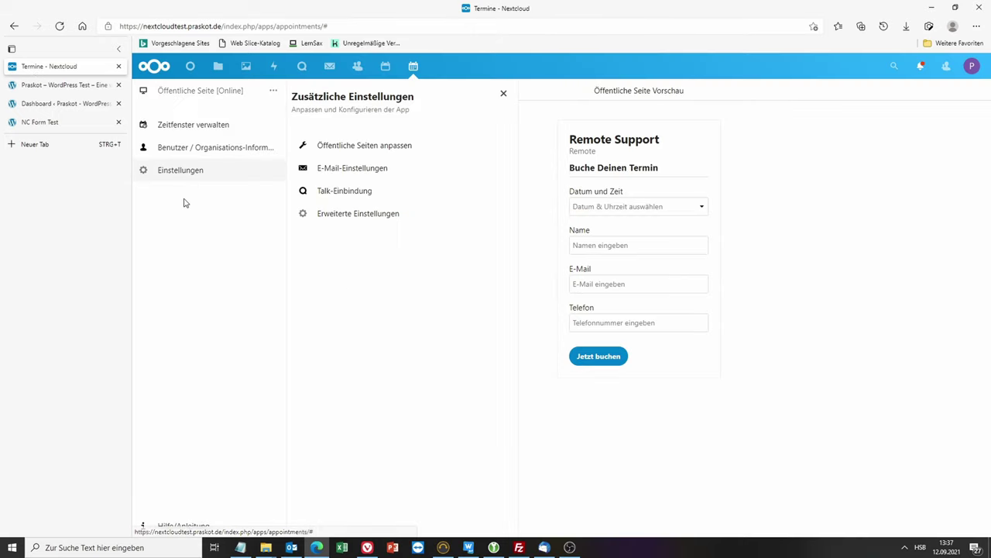
left_click(392, 147)
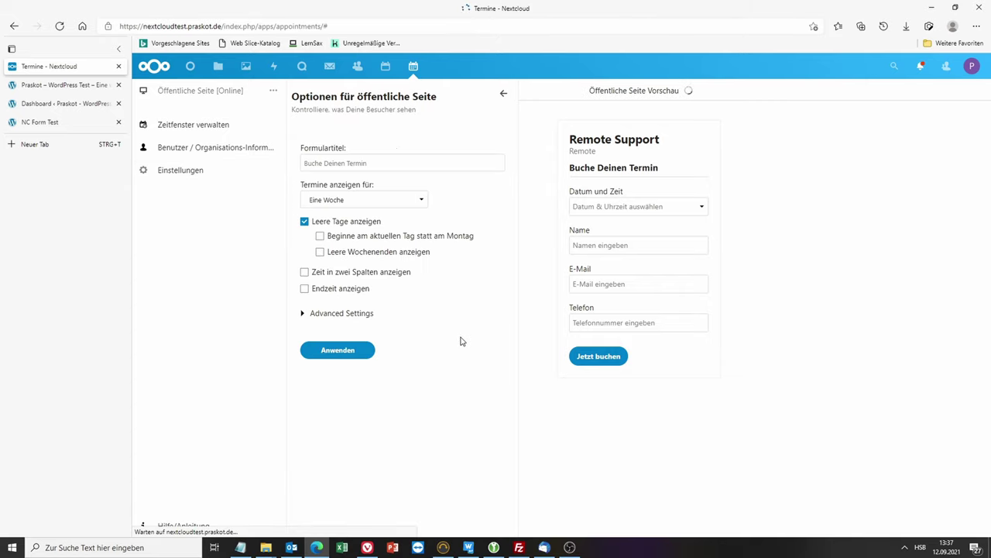
left_click(333, 315)
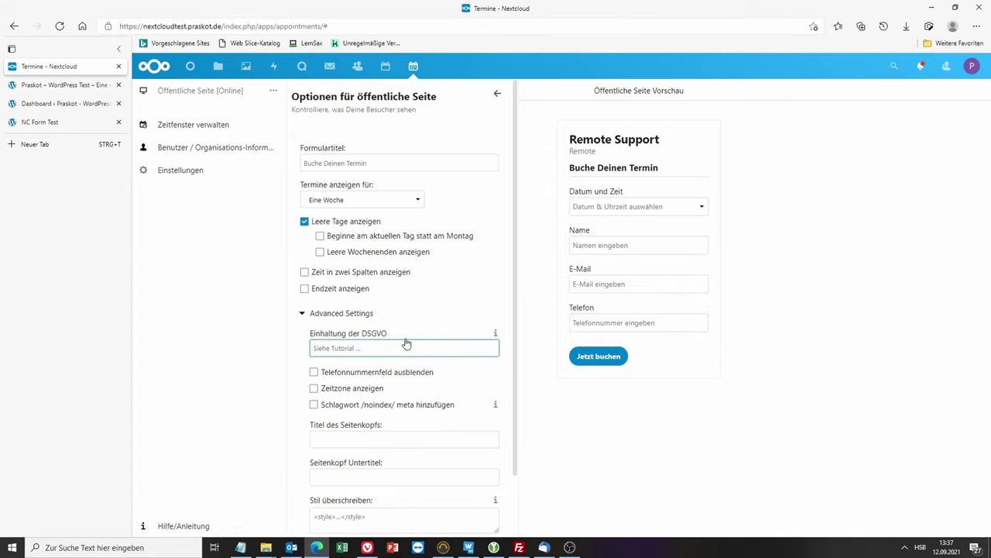
Fill the Einhaltung der DSGVO field with the appt_gdpr_id label HTML reading "Some text Privacy Policy some more text." and apply the settings
scroll(457, 314, "down", 2)
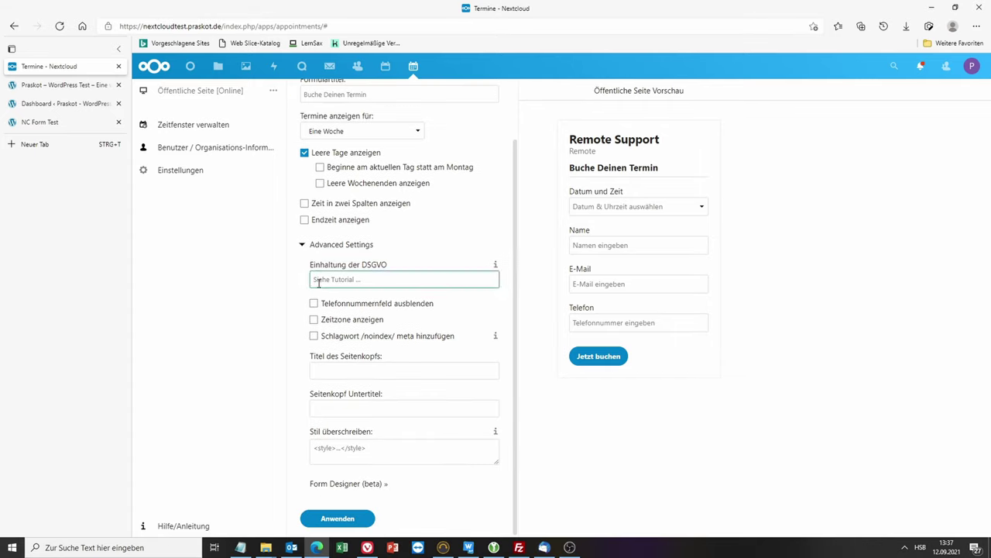
left_click(470, 277)
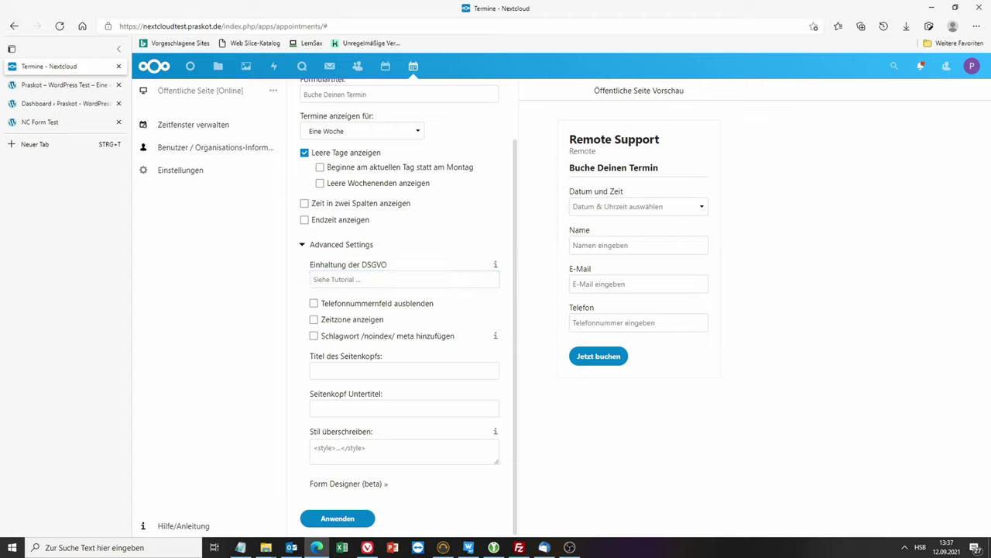
key("alt+Tab")
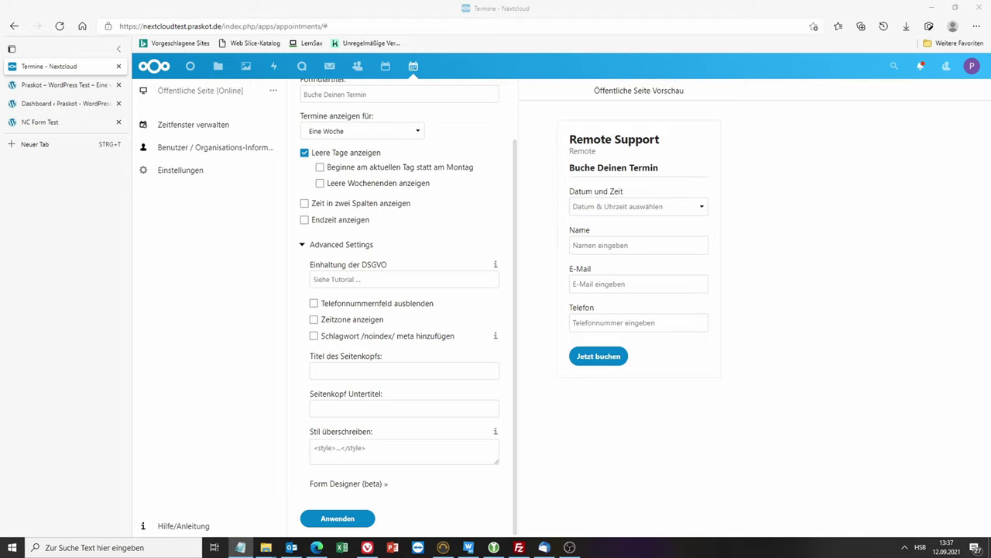
left_click(403, 278)
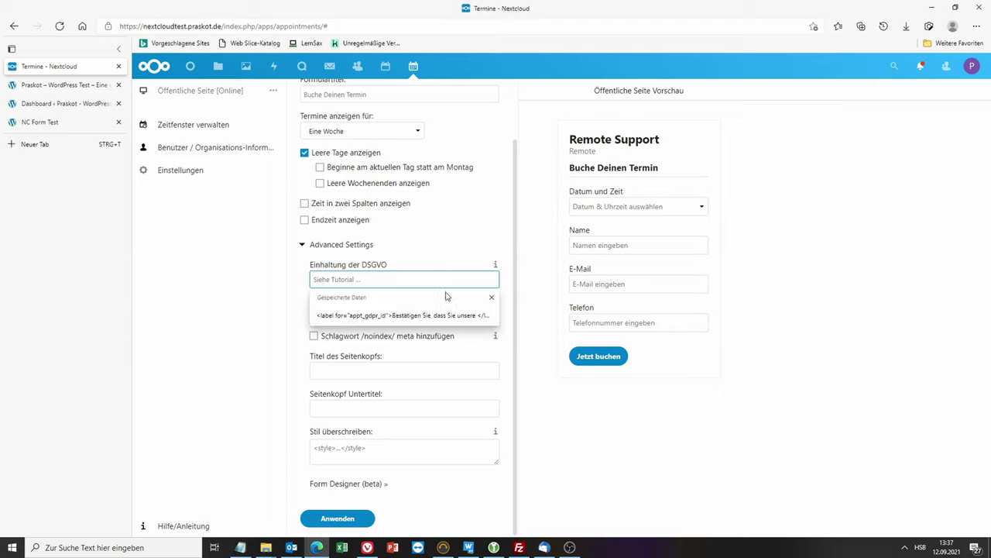
key("ctrl+v")
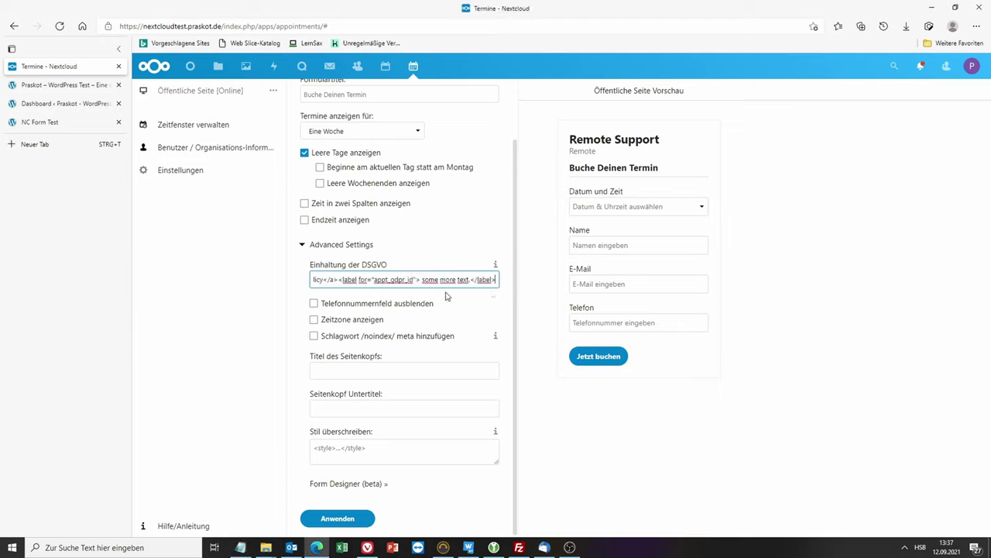
left_click(508, 317)
left_click(396, 282)
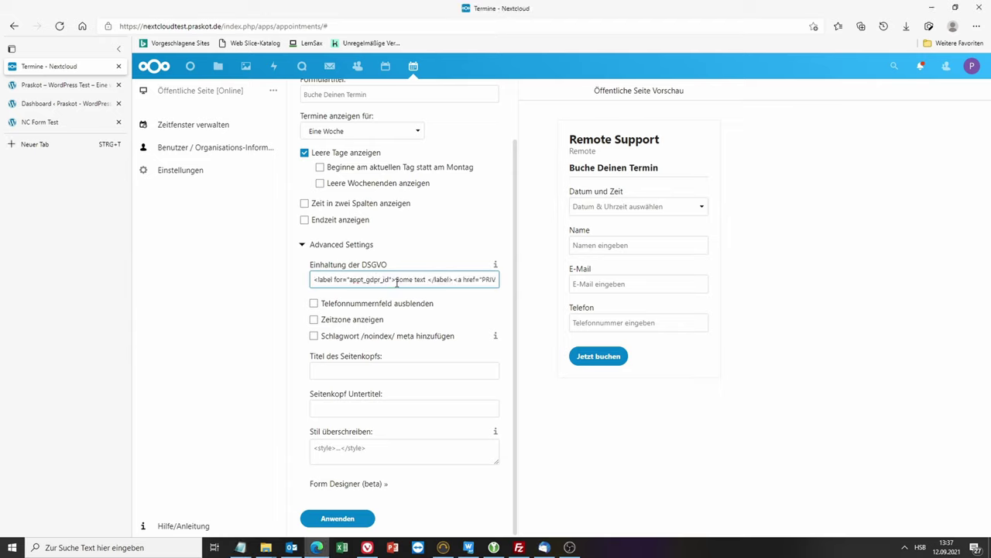
left_click_drag(397, 280, 431, 280)
left_click(411, 282)
left_click(338, 527)
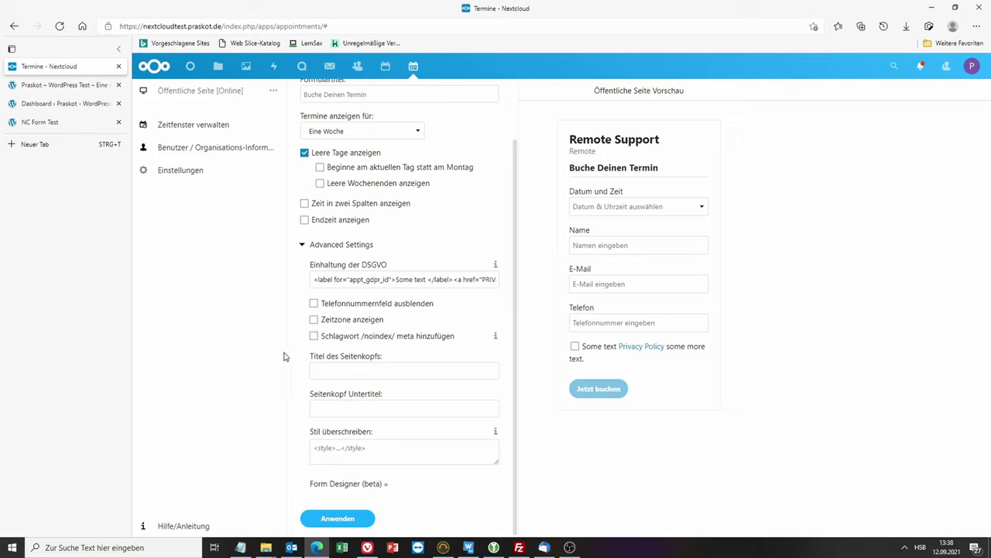
Enter opening and closing style tags with blank lines between them in the Stil überschreiben field and enlarge the field
left_click(382, 457)
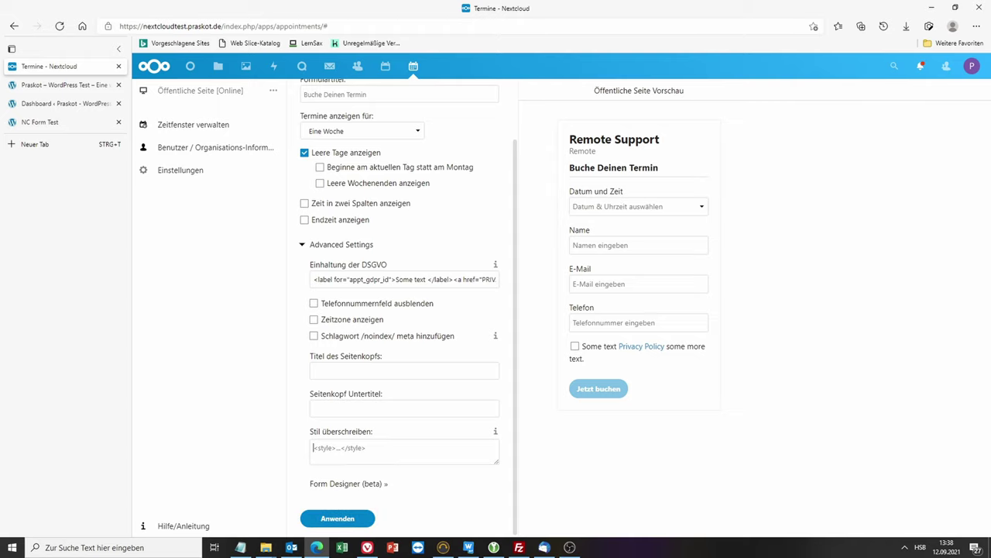
key("alt+Tab")
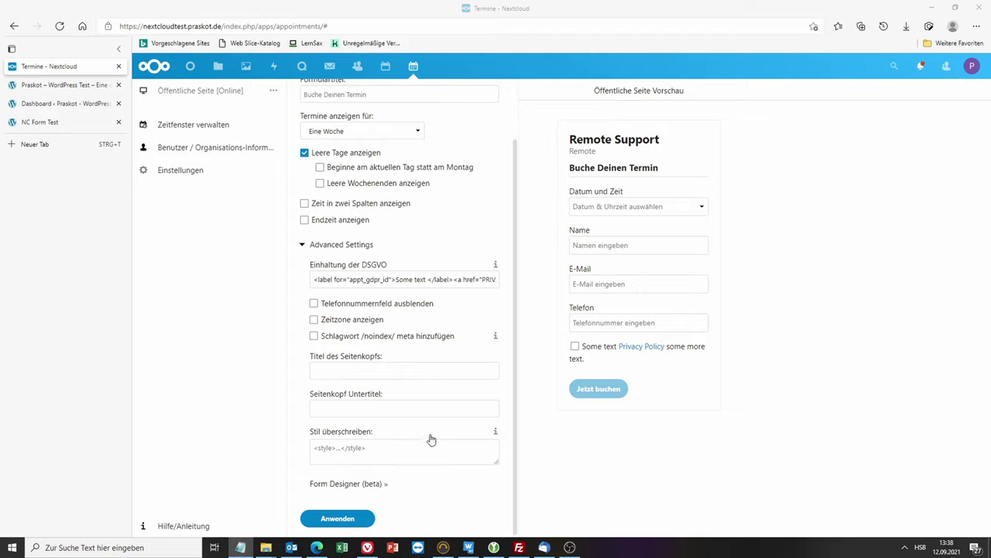
left_click(376, 447)
type("<style></style>")
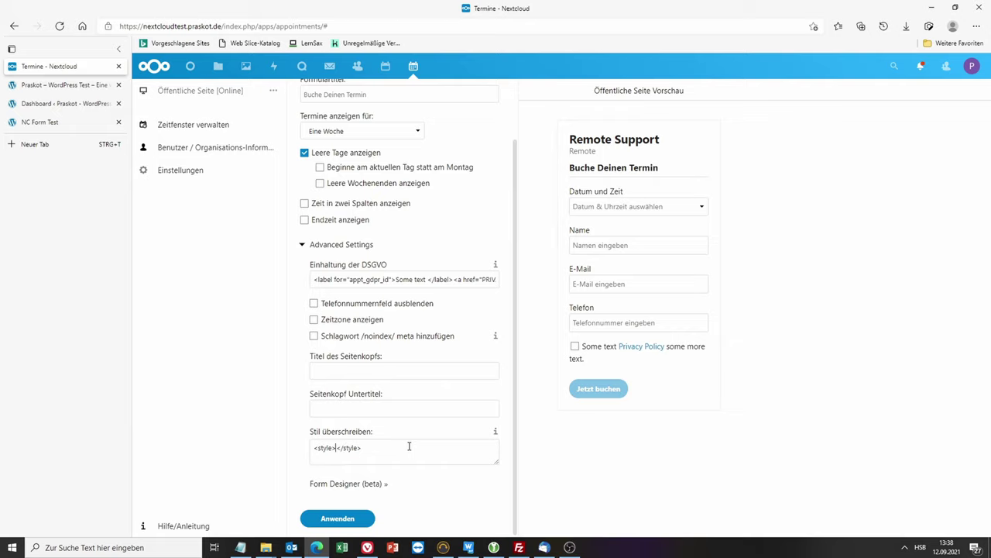
key("Return")
key("Return")
left_click_drag(496, 461, 482, 517)
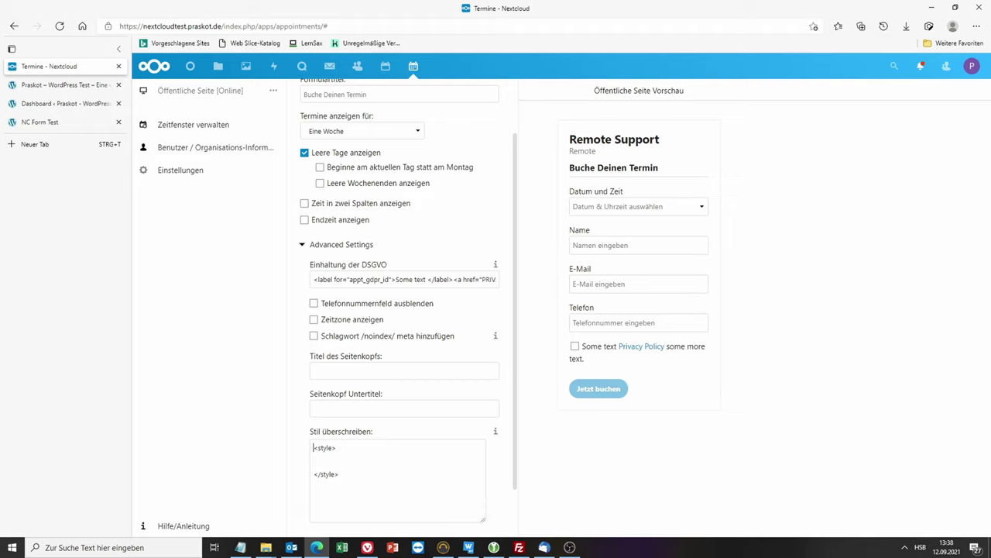
Insert a .srgdev-ncfp-wrap rule between the style tags, keeping only background-color:#0000ff without the color line, and apply it
key("alt+Tab")
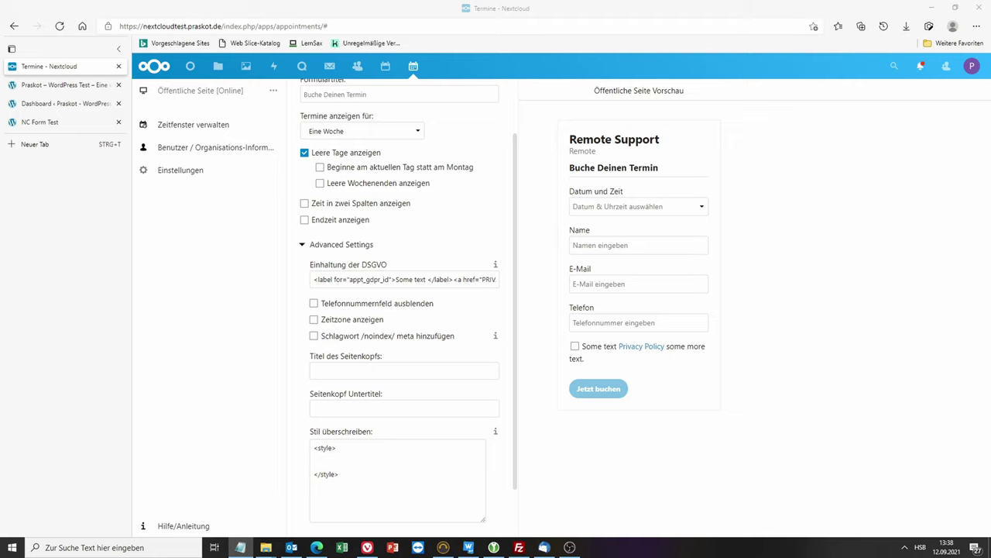
left_click(313, 463)
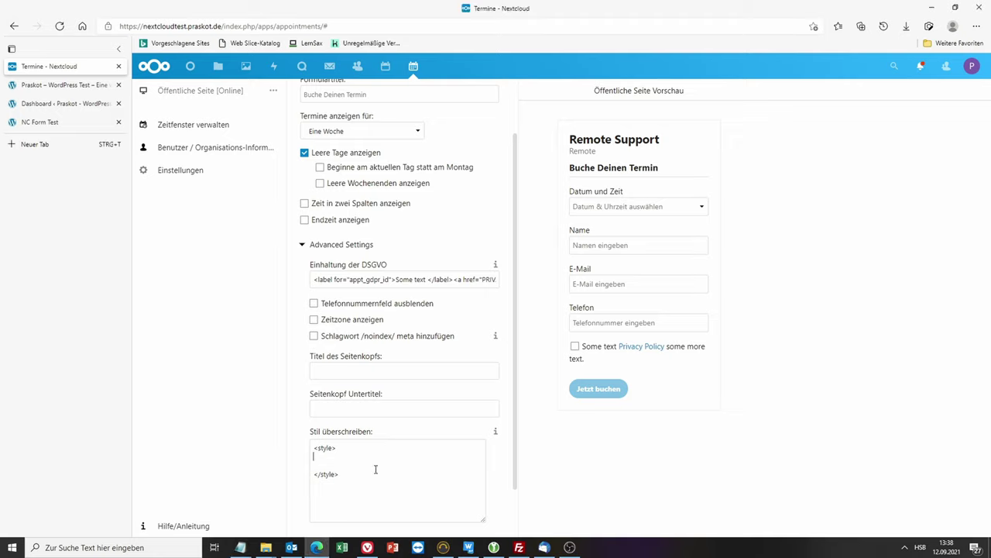
type(".srgdev-ncfp-wrap {      background-color:#0000ff;     color: #FFFFFF; }")
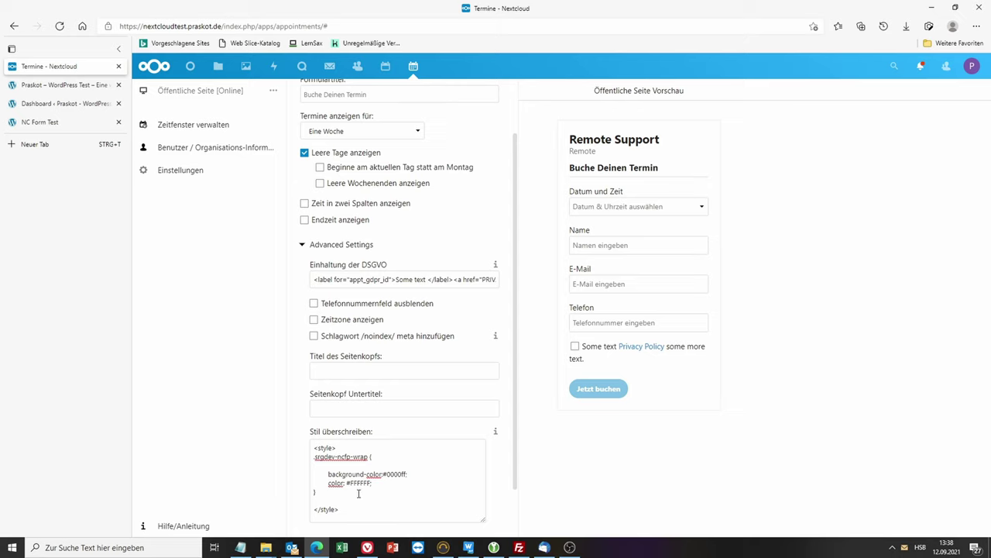
scroll(360, 500, "down", 1)
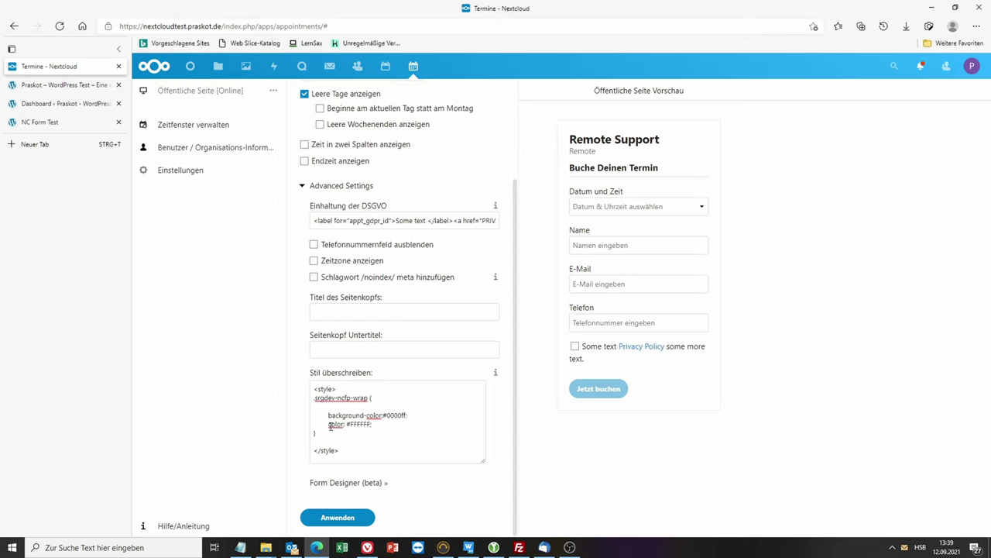
left_click_drag(328, 424, 385, 423)
key("BackSpace")
left_click(343, 519)
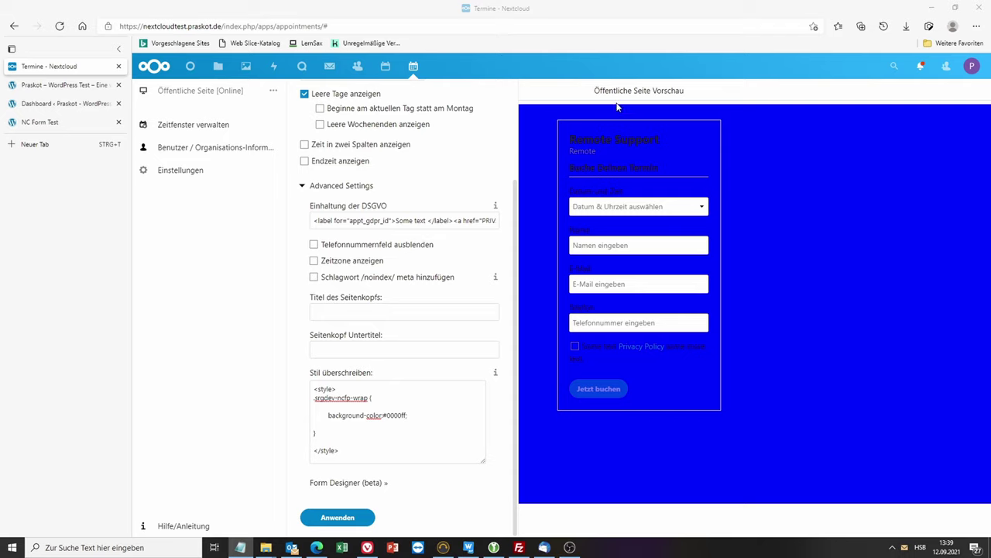
Add a .srgdev-ncfp-form rule with margin 5px, border 5px solid #00FF00 and background-color #cccccc below the wrap rule, and apply it
left_click(323, 439)
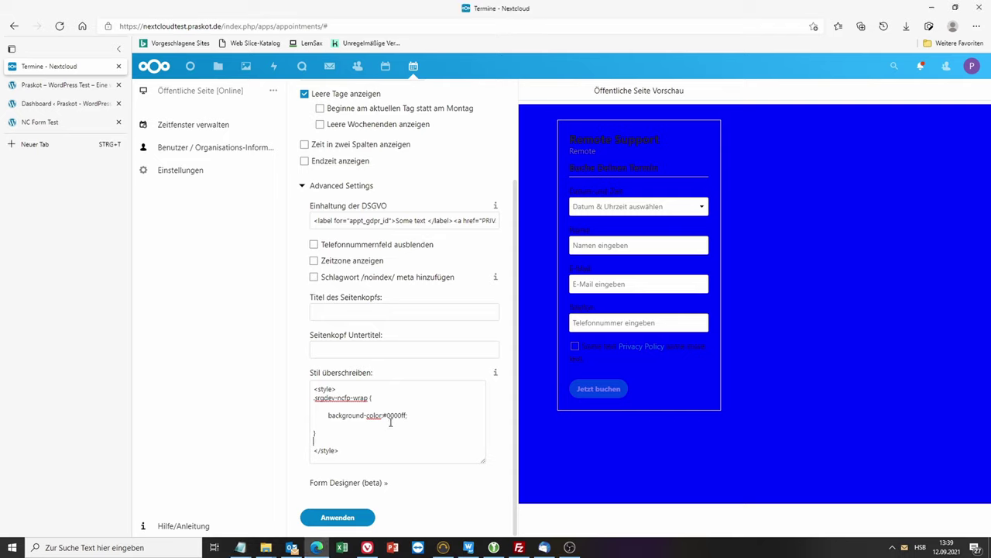
type(".srgdev-ncfp-form {     margin:5px;     border: 5px solid #00FF00;")
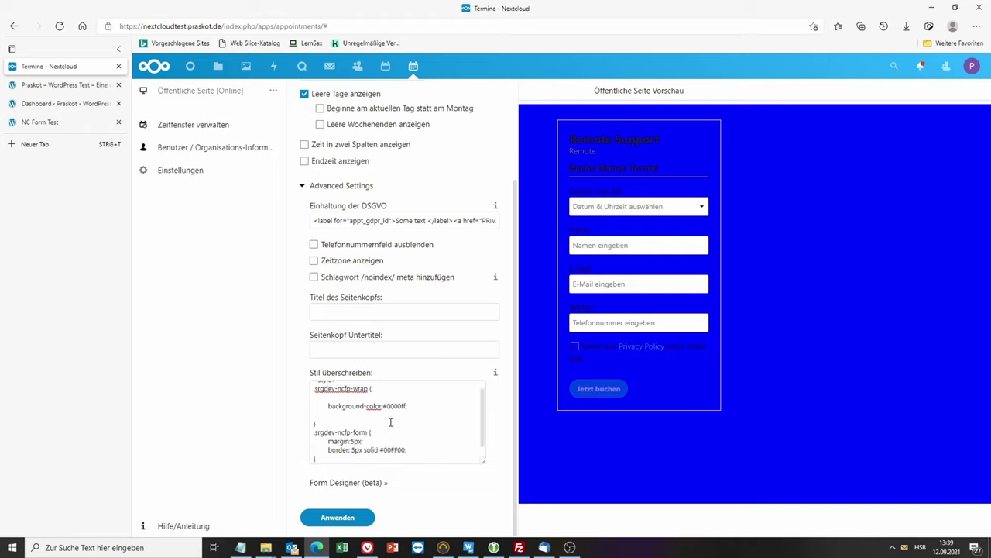
left_click_drag(386, 405, 408, 406)
left_click(436, 447)
type("background-color: #cccccc")
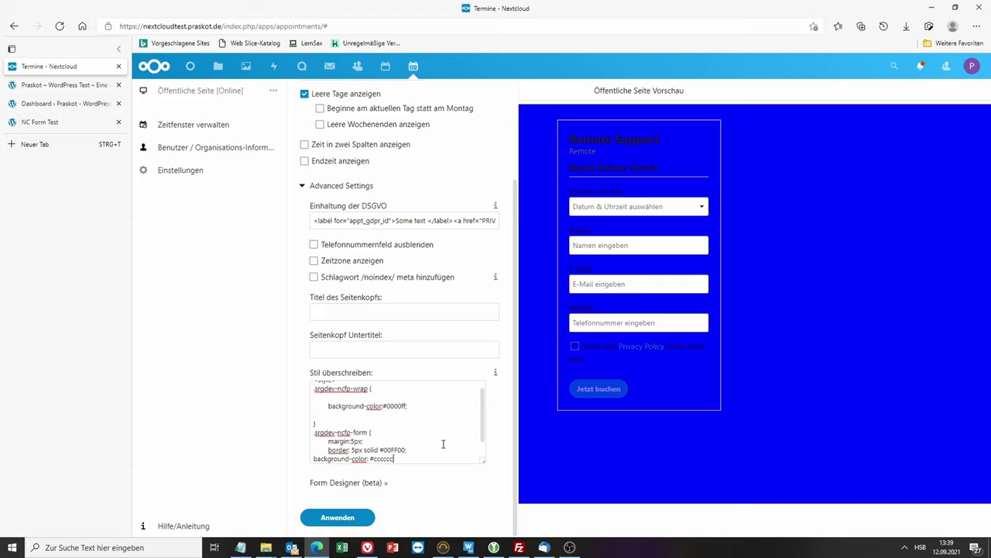
left_click(346, 521)
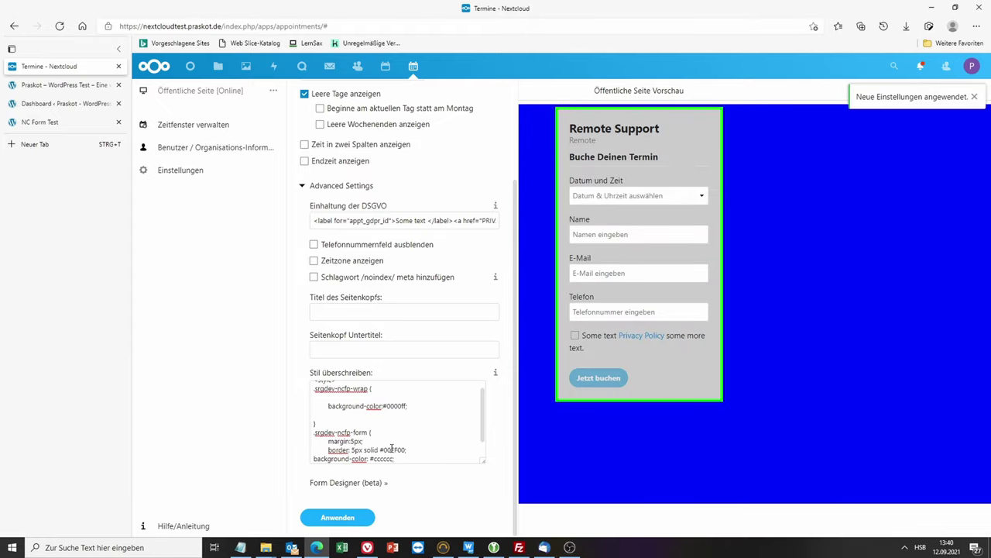
Change the form rule's border color to #333333 and apply the settings
left_click_drag(384, 449, 406, 450)
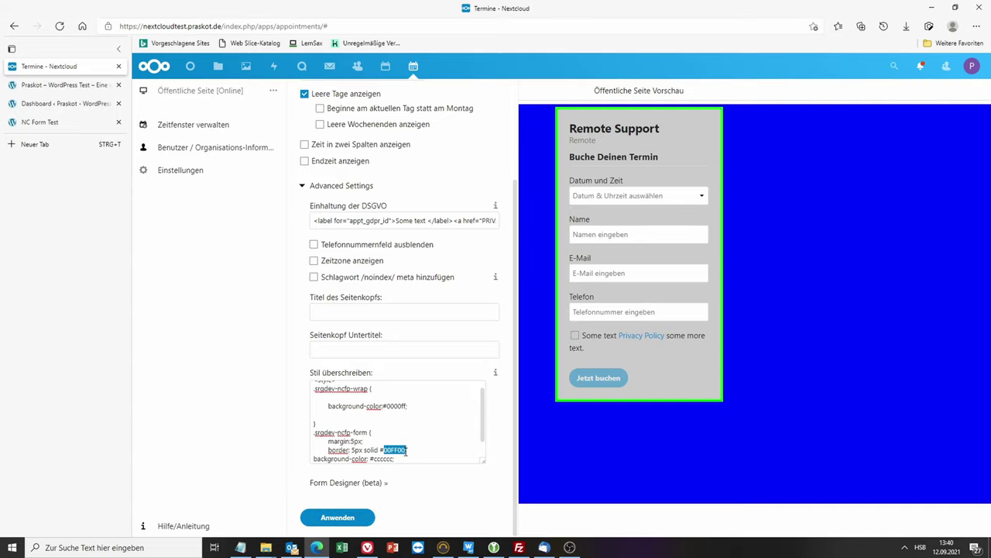
type("333333")
left_click(357, 519)
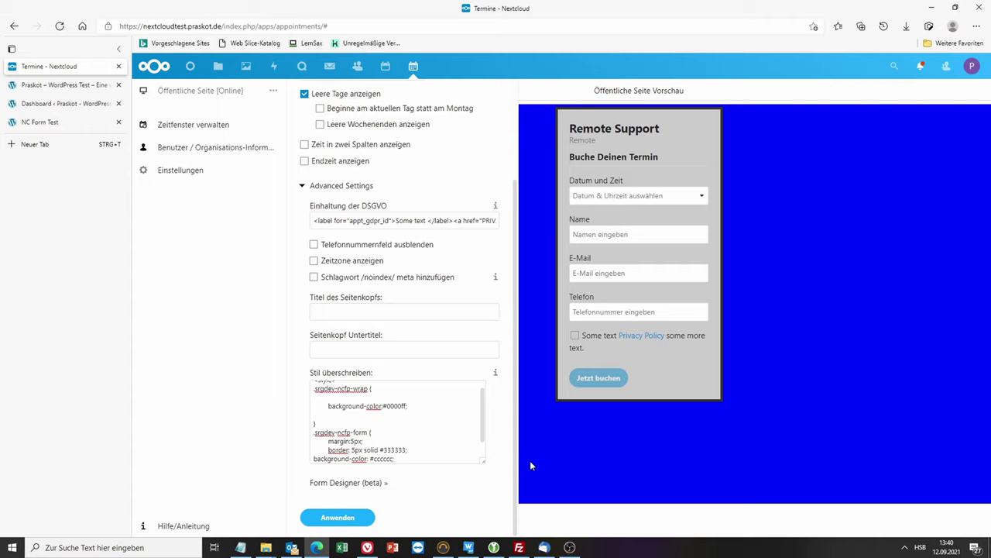
Reload the NC Form Test page to check the embedded booking form's new styling and privacy checkbox
mouse_move(315, 553)
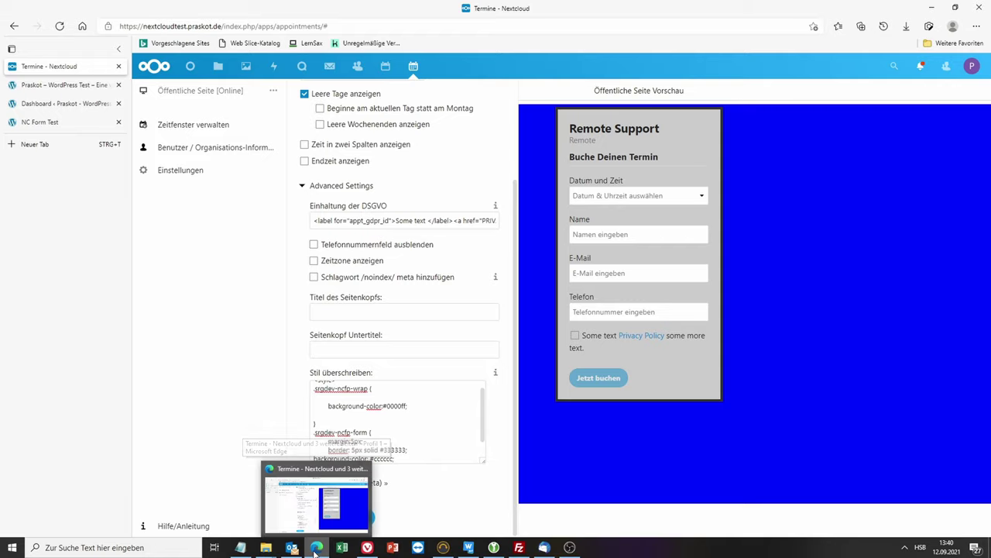
left_click(62, 122)
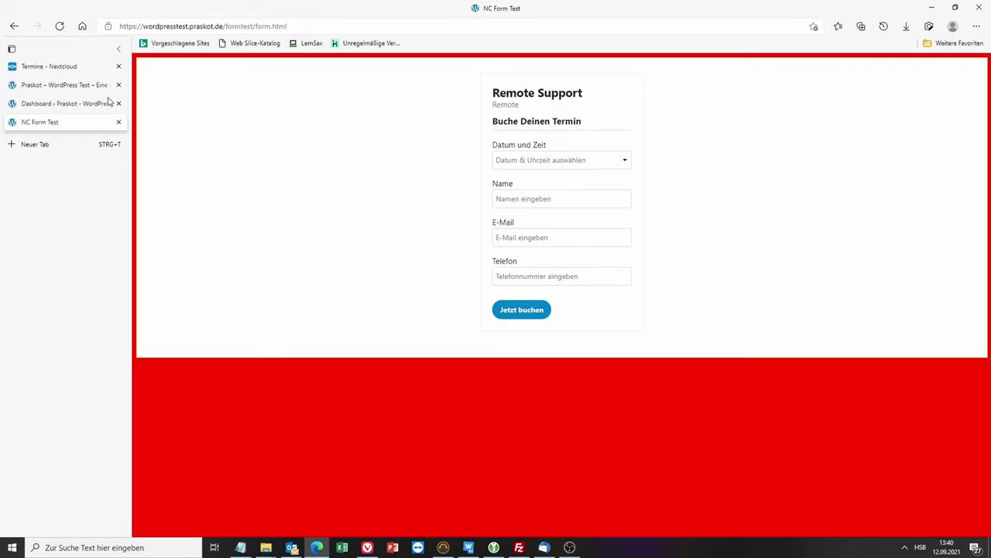
left_click(60, 27)
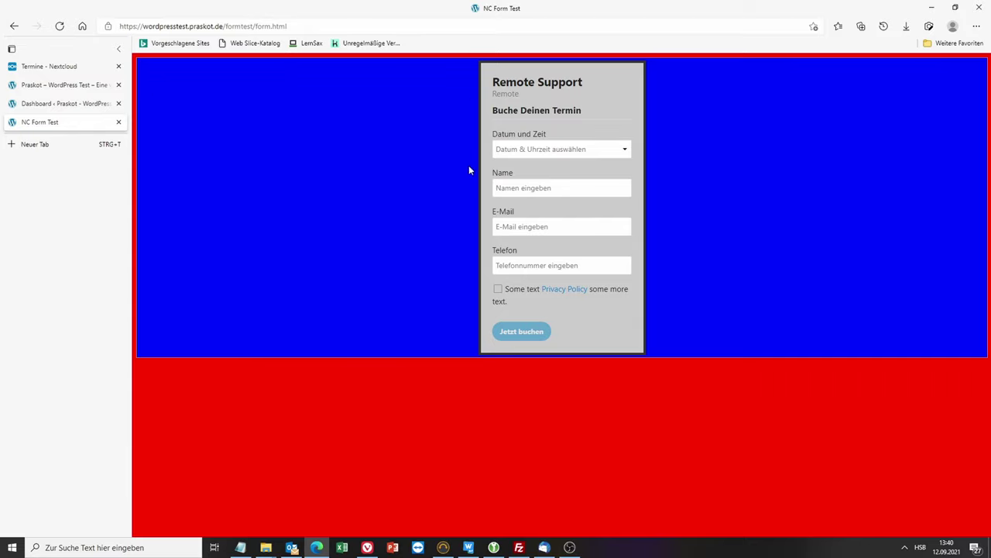
left_click(515, 260)
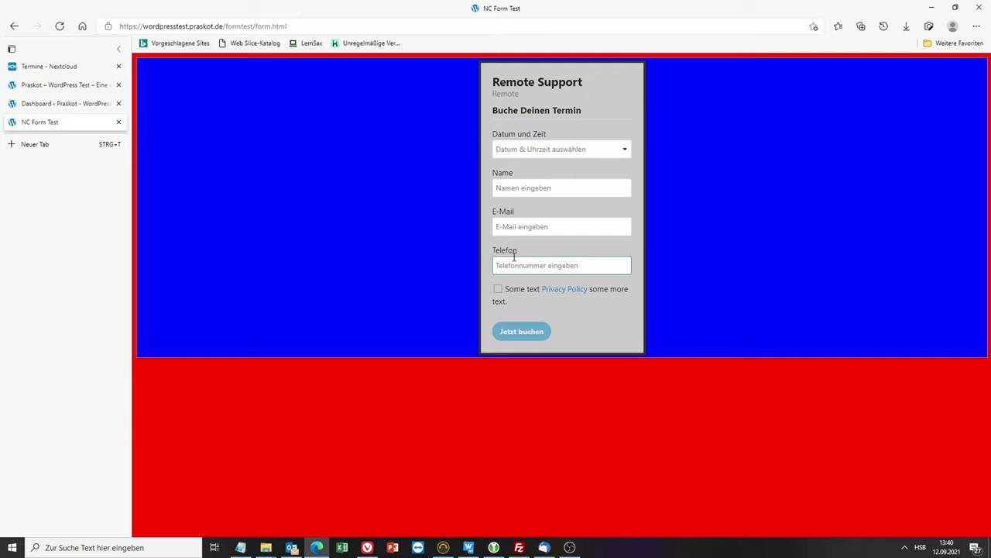
left_click(411, 439)
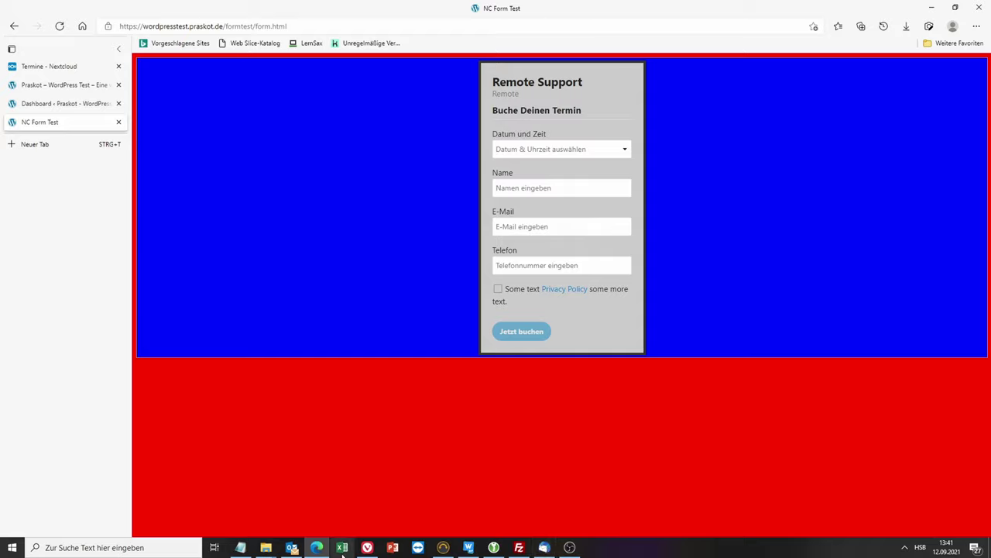
Switch to WeBuilder and review the iframe code in form.html
left_click(468, 546)
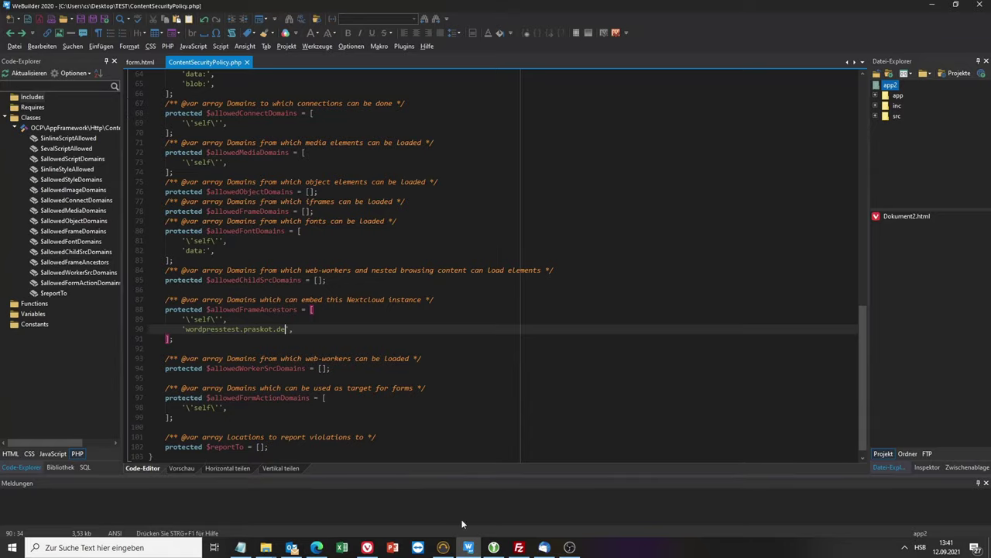
left_click(141, 62)
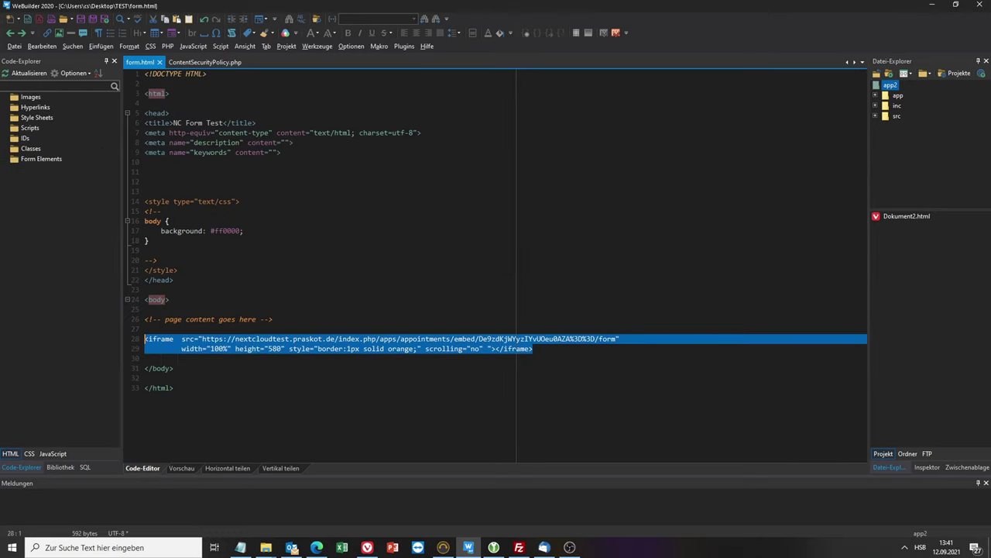
left_click(175, 368)
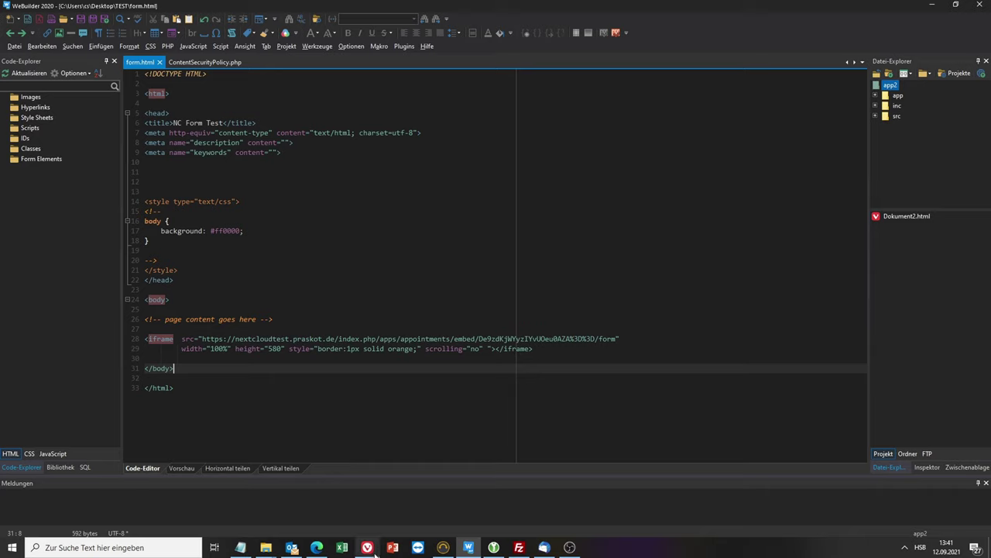
Switch back to Edge and view the WordPress test site's home page
mouse_move(373, 550)
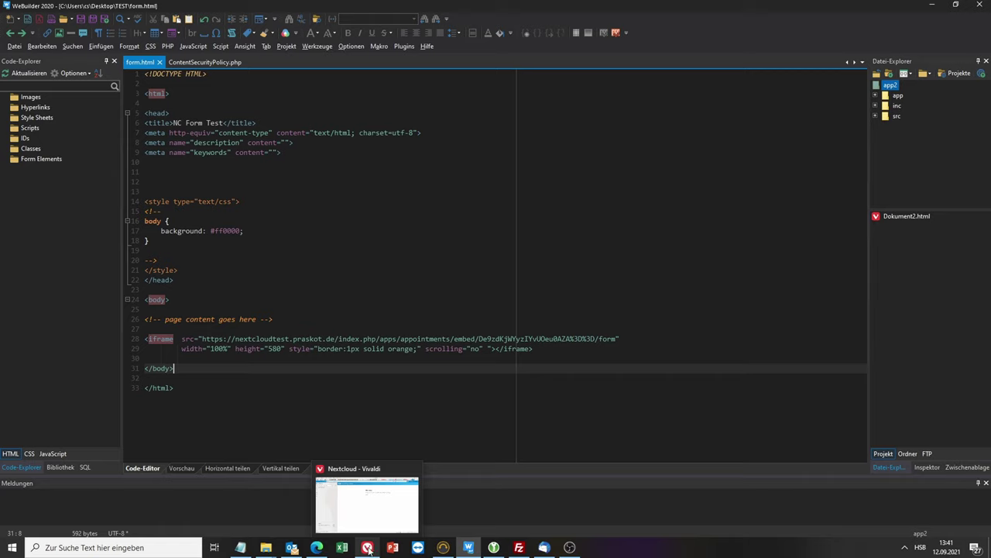
left_click(369, 549)
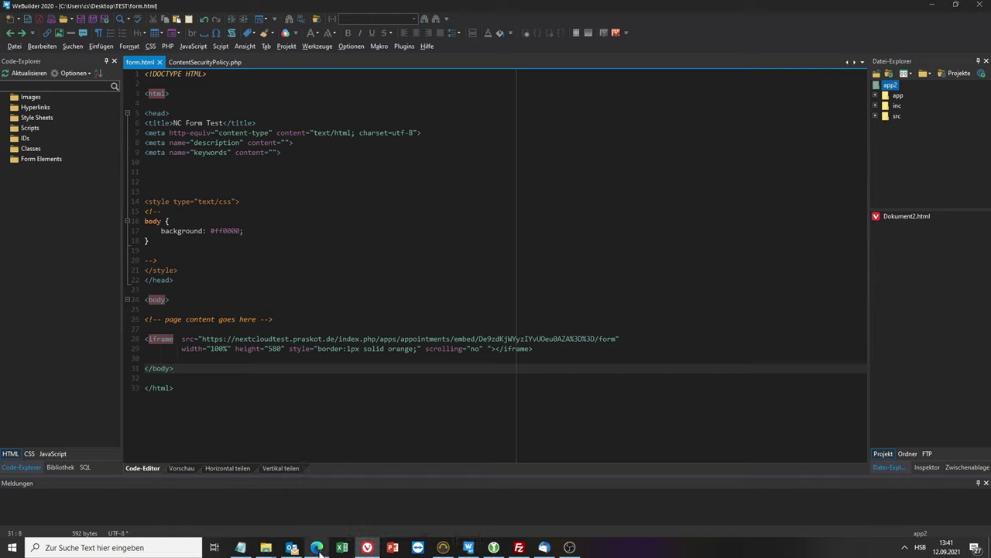
mouse_move(368, 549)
left_click(317, 547)
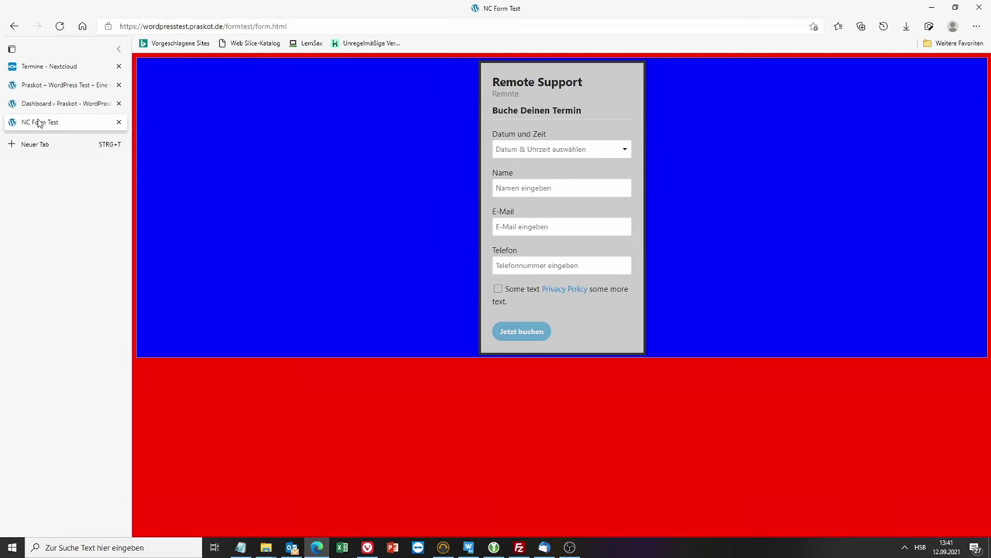
left_click(38, 87)
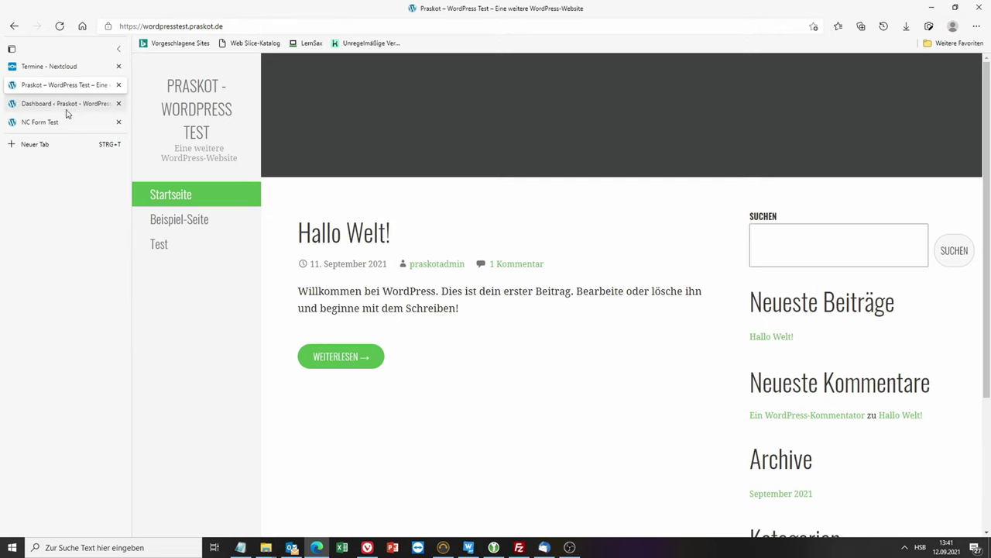
scroll(465, 317, "down", 3)
scroll(388, 326, "up", 3)
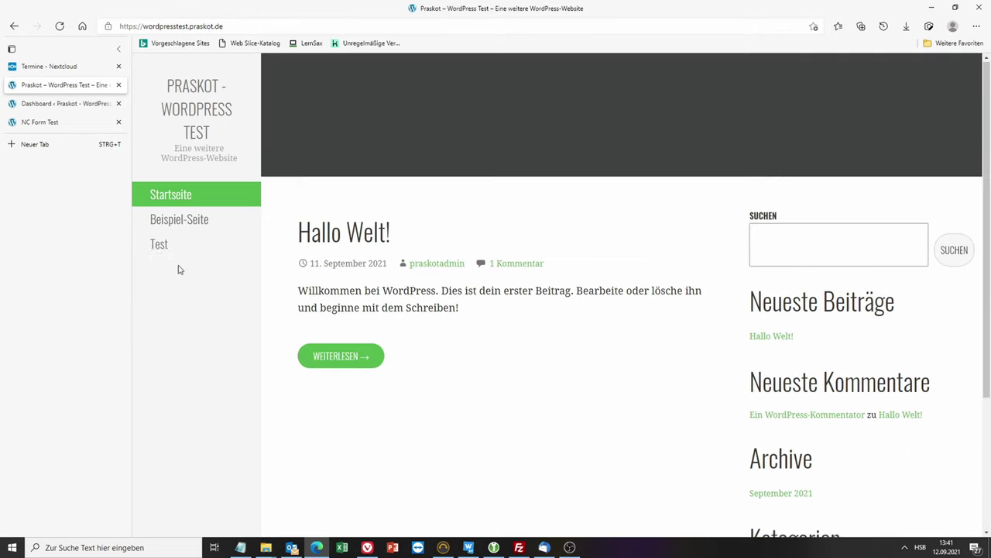
Open the Test page of the WordPress site and examine its content down to the footer
left_click(232, 255)
scroll(576, 341, "down", 3)
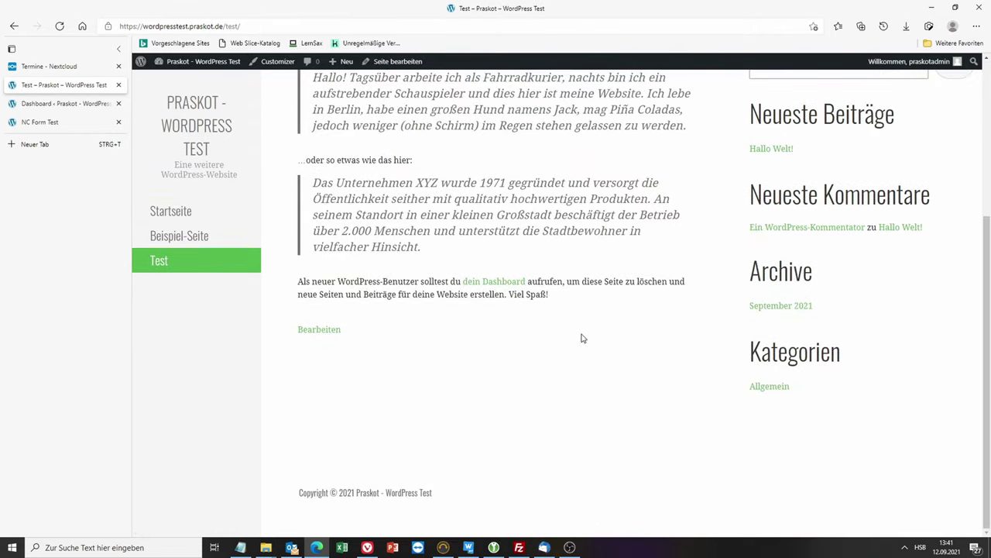
scroll(586, 339, "up", 3)
scroll(690, 346, "down", 3)
scroll(690, 345, "up", 3)
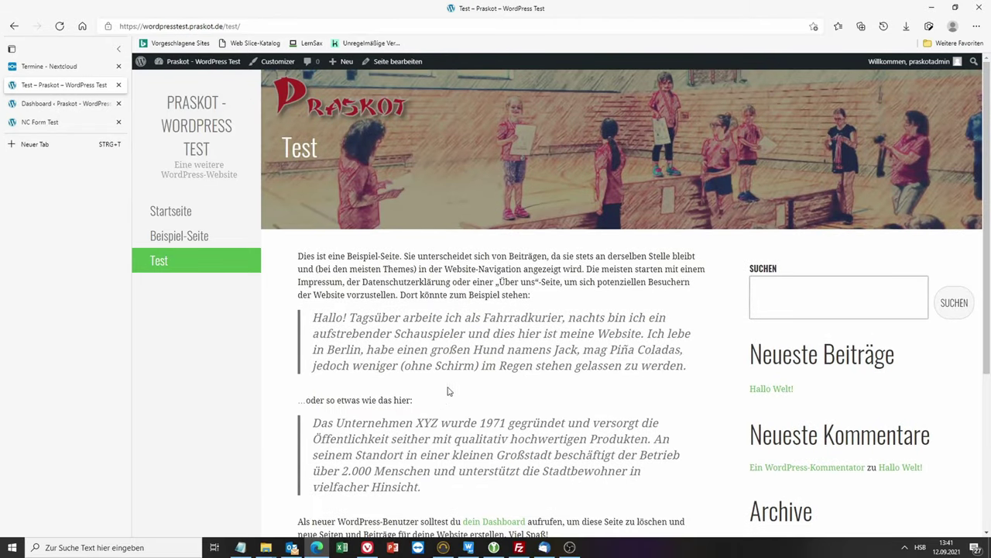
scroll(453, 390, "down", 3)
scroll(847, 405, "up", 3)
scroll(846, 280, "down", 3)
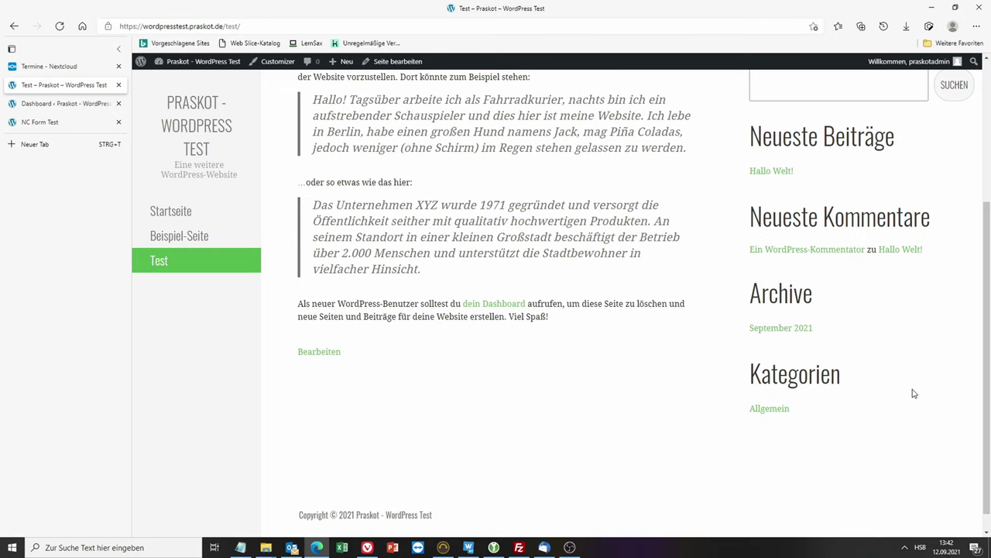
scroll(916, 395, "down", 1)
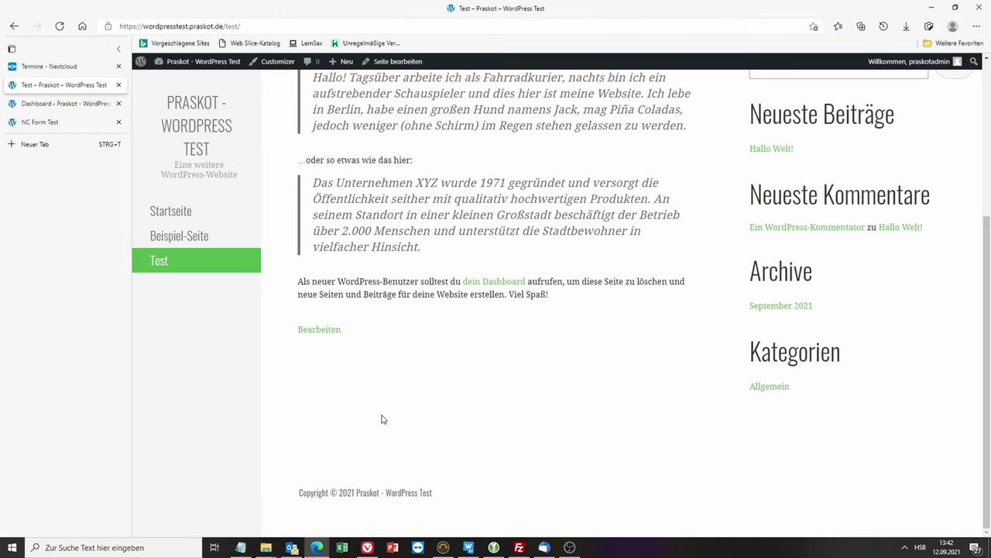
Open the Test page for editing from the WordPress page list and dismiss the block editor's welcome guide
left_click(36, 105)
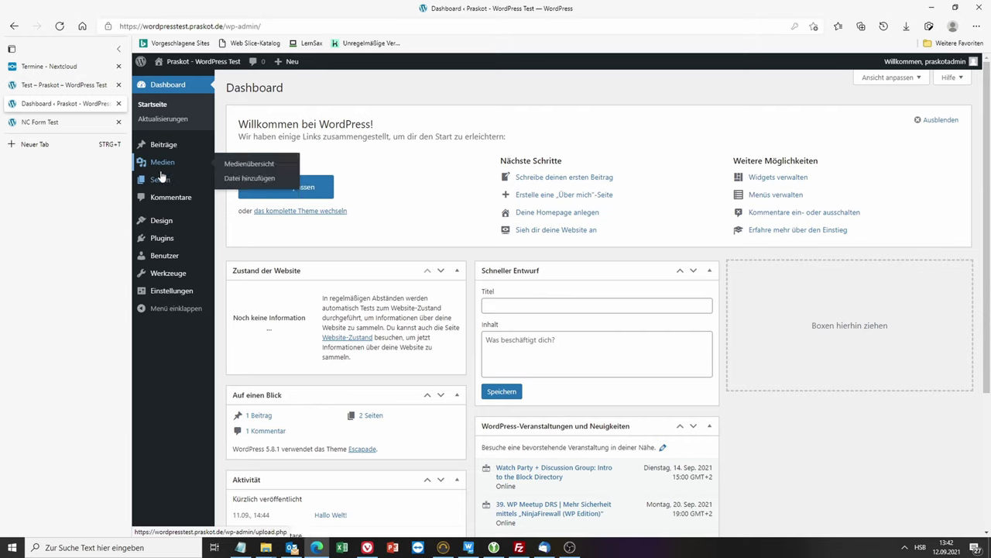
mouse_move(161, 183)
left_click(240, 181)
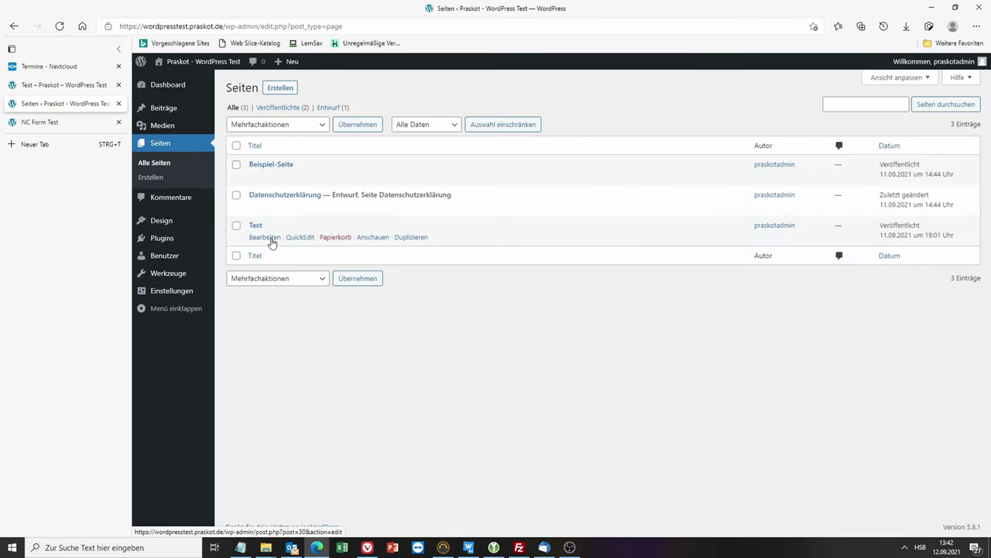
left_click(267, 240)
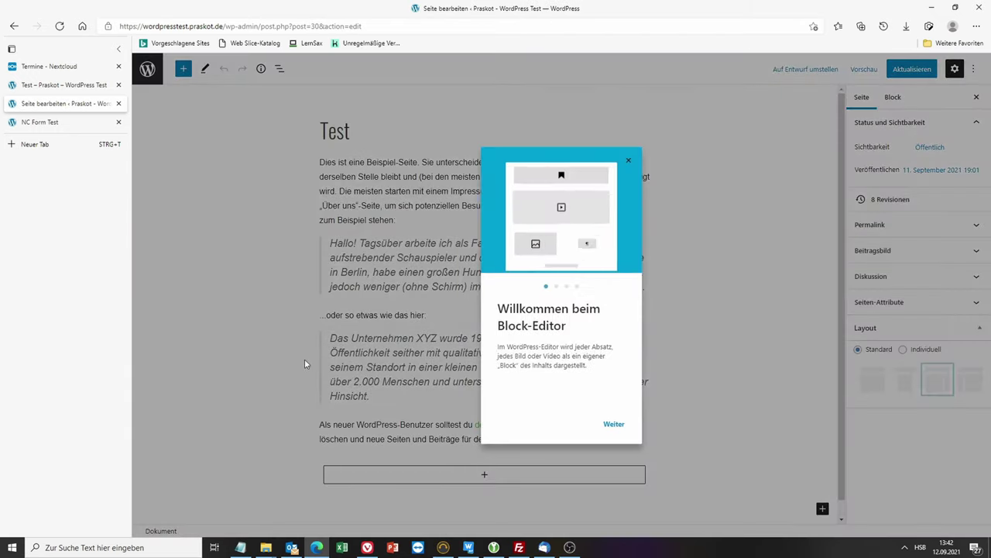
left_click(629, 160)
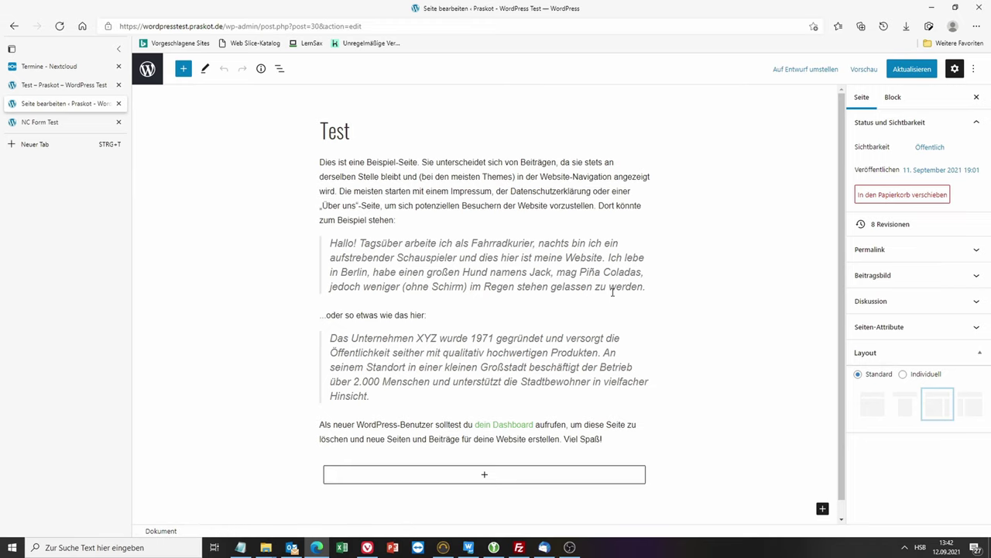
Insert a Spalten block with two equal columns in the empty area below the last paragraph
scroll(612, 295, "down", 1)
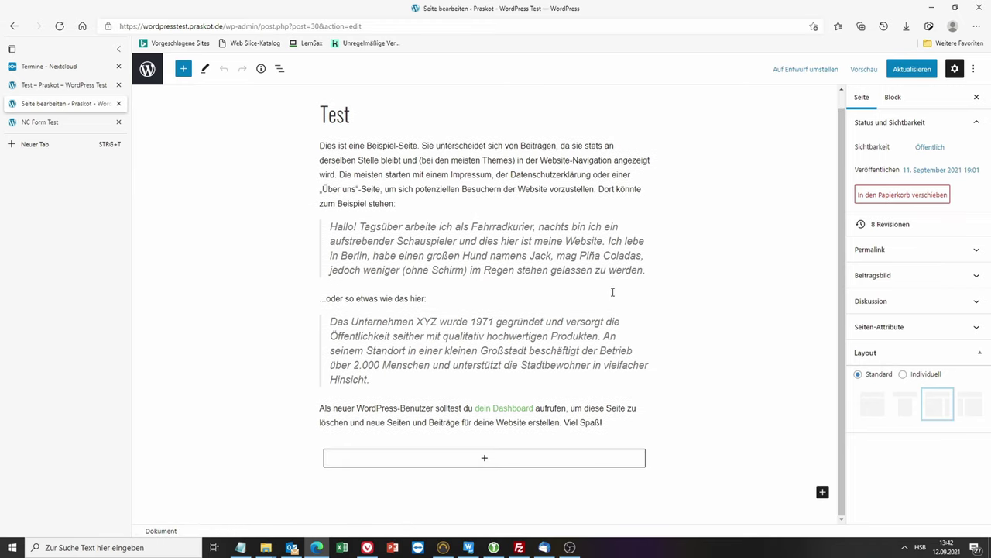
left_click(486, 461)
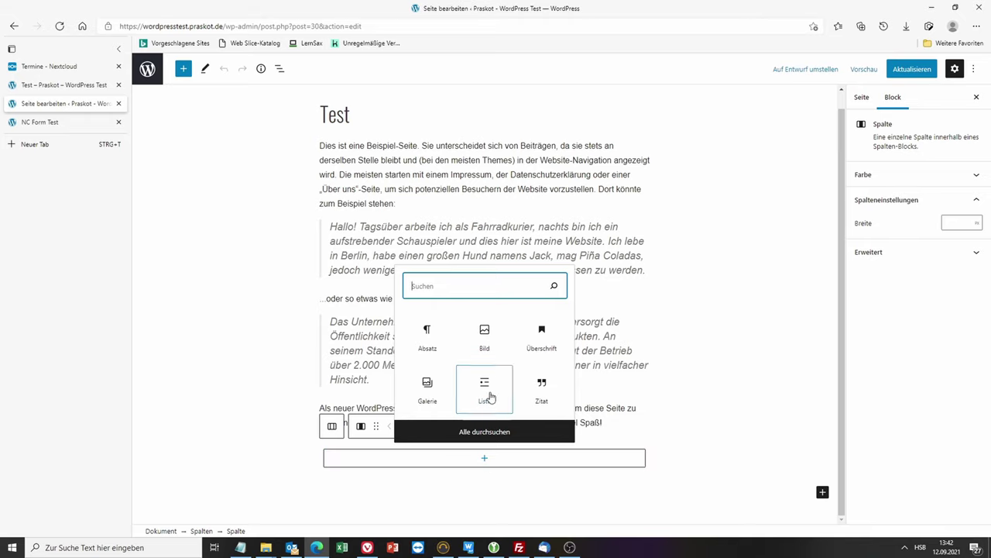
type("spa")
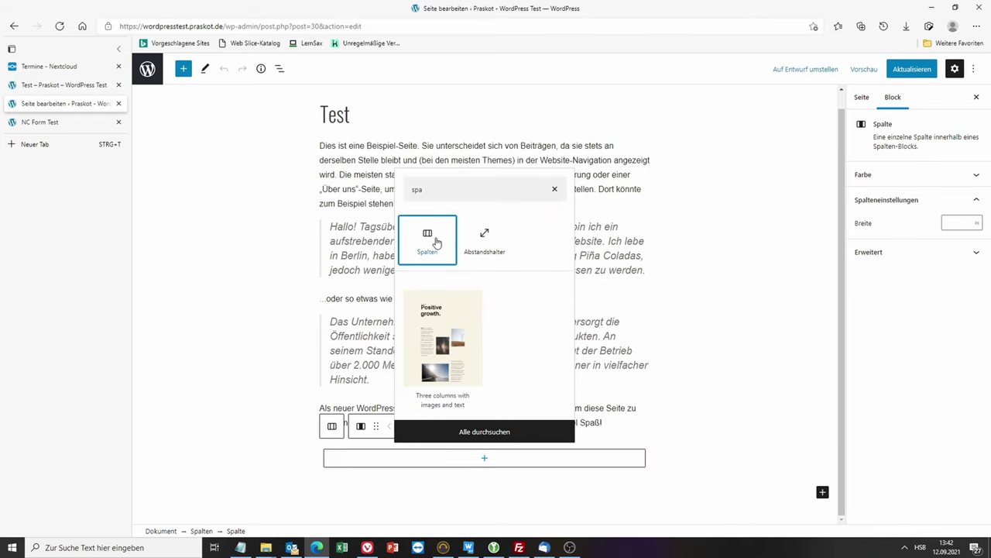
left_click(422, 235)
left_click(397, 352)
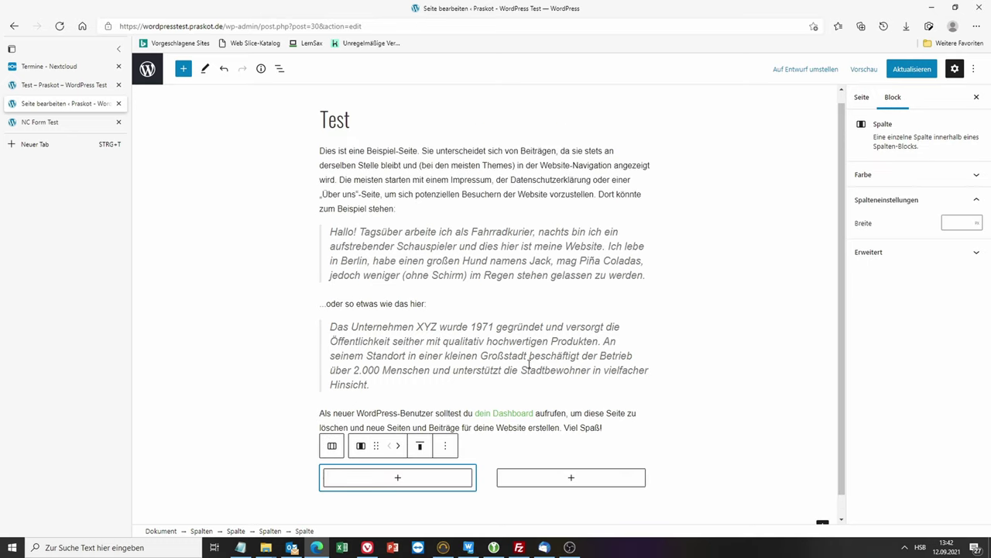
Add an Individuelles HTML block to the second of the two new columns
scroll(551, 428, "down", 1)
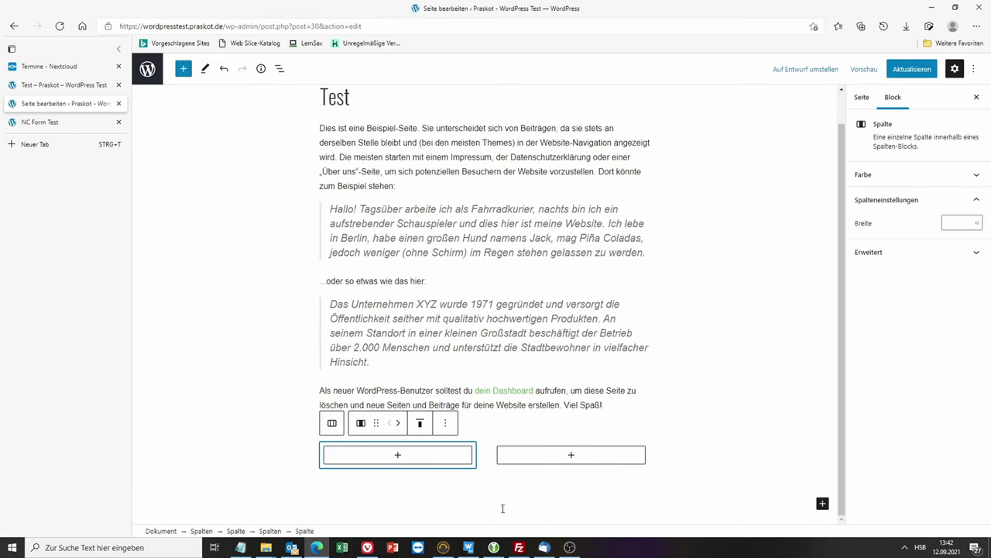
left_click(571, 457)
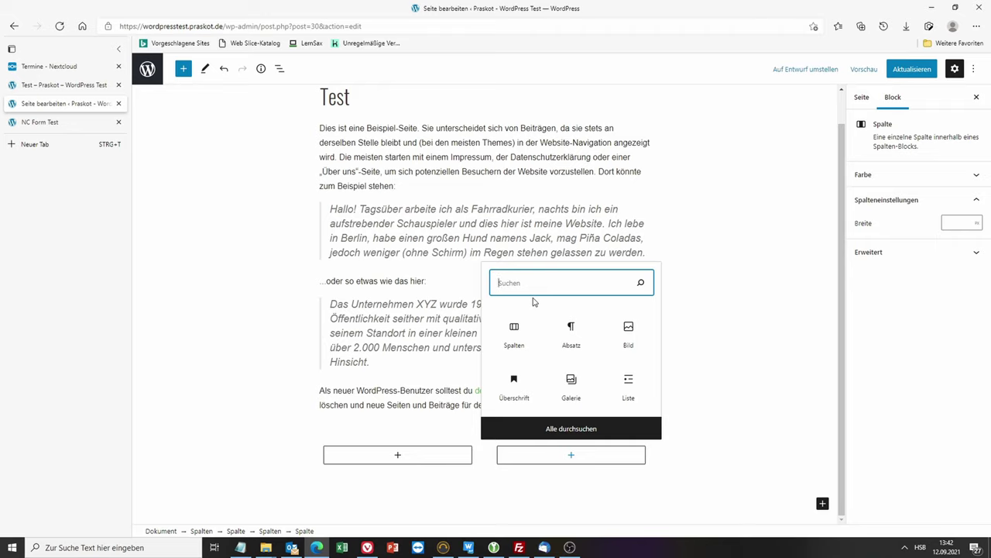
type("html")
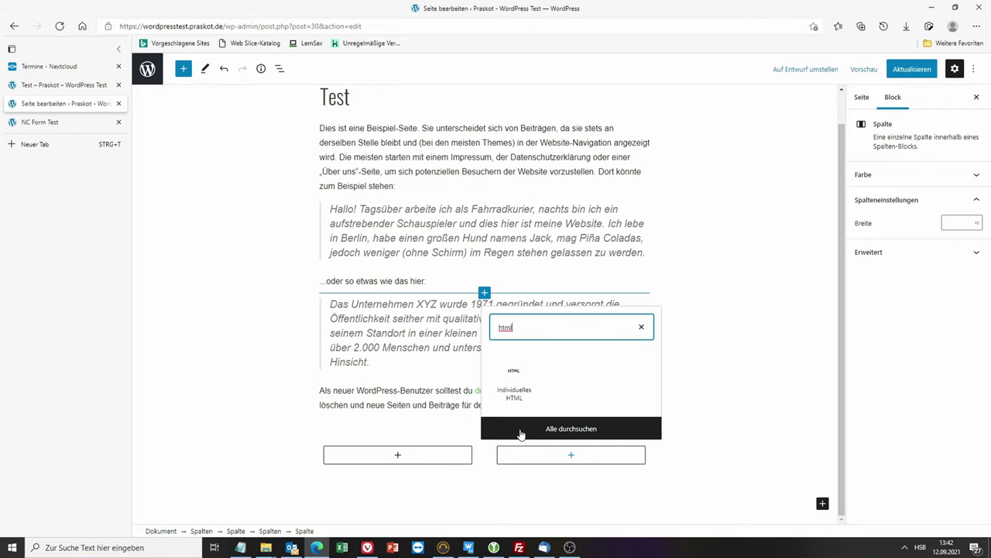
left_click(502, 395)
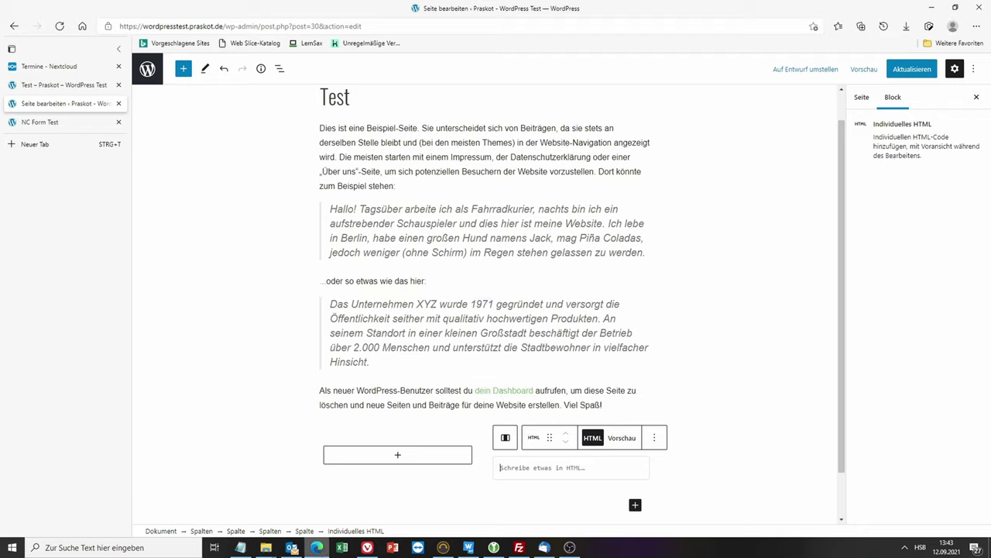
Switch to WeBuilder and copy the complete iframe code from form.html
left_click(468, 549)
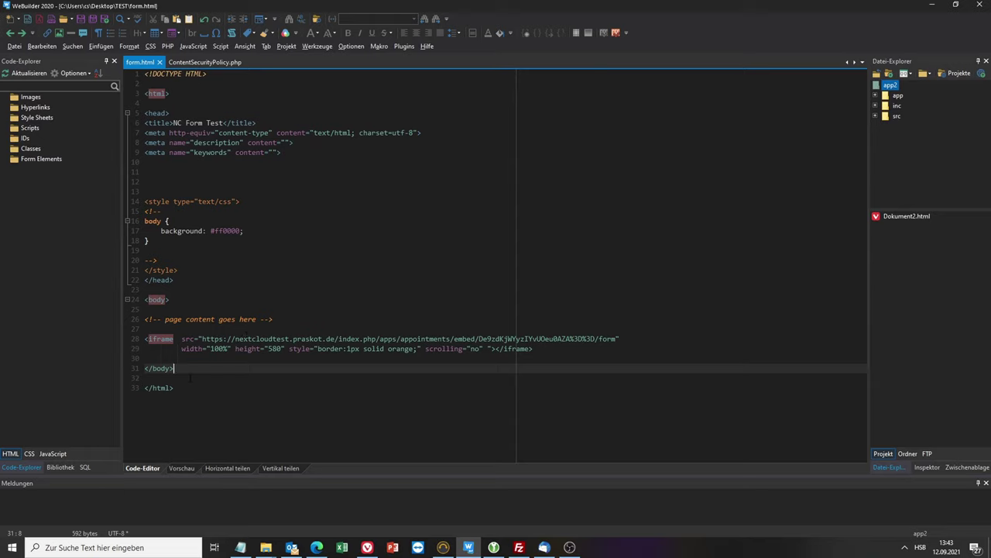
left_click_drag(186, 358, 144, 338)
right_click(188, 349)
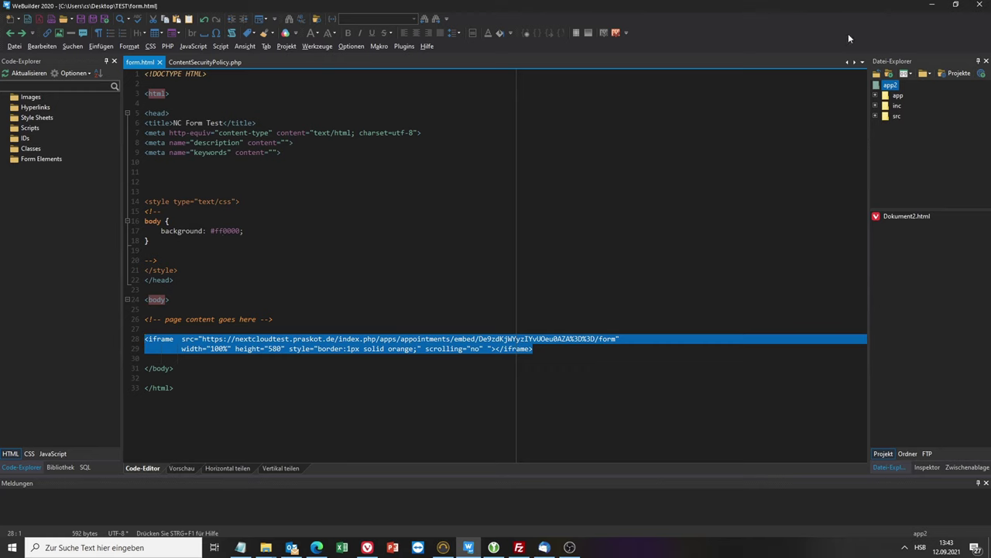
Return to the WordPress editor, paste the iframe code into the HTML block and update the page
left_click(932, 5)
left_click(555, 468)
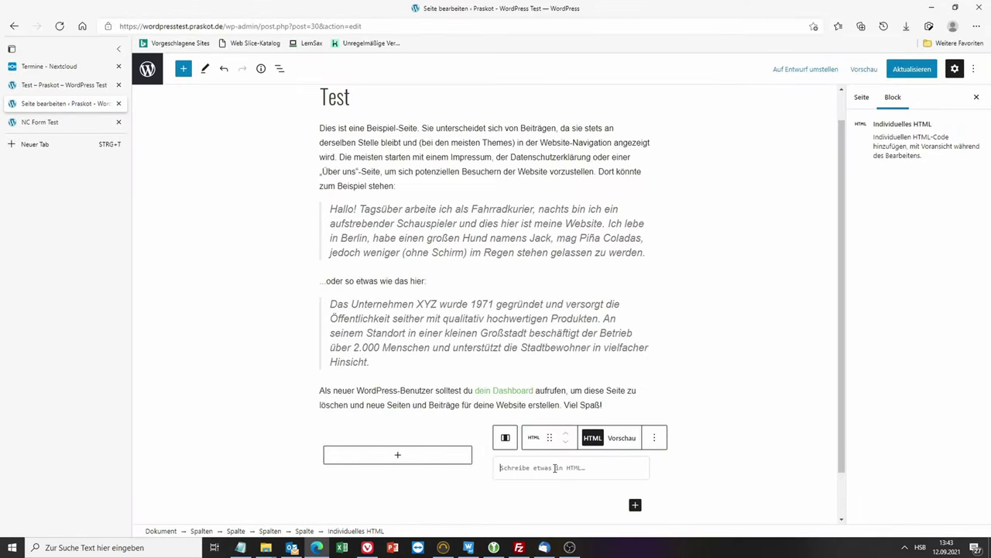
type("<iframe src=\"https://nextcloudtest.praskot.de/index.php/apps/appointments/embed/De9zdKjWYyzIYvU0eu0AZA%3D%3D/form\"         width=\"100%\" height=\"580\" style=\"border:1px solid orange;\" scrolling=\"no\" \"></iframe>")
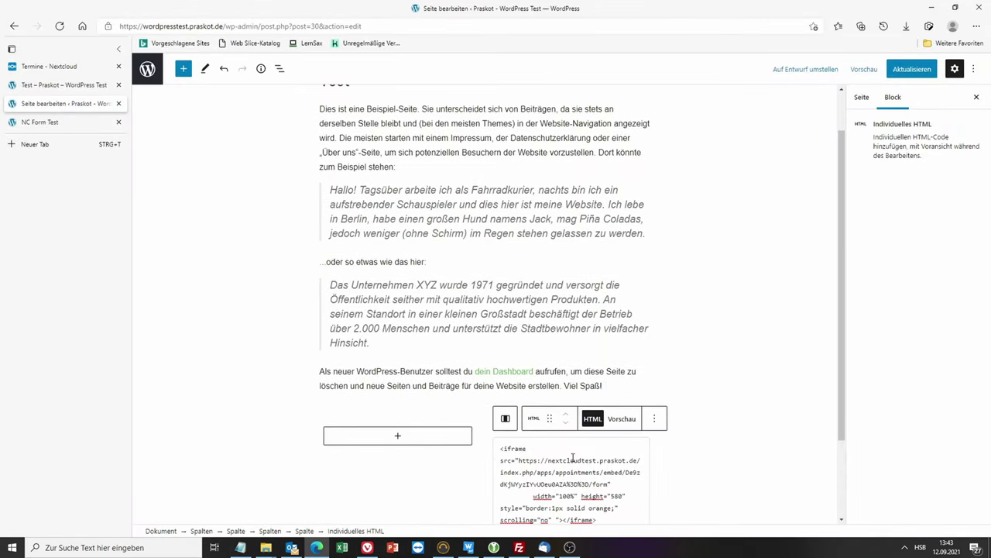
left_click(688, 488)
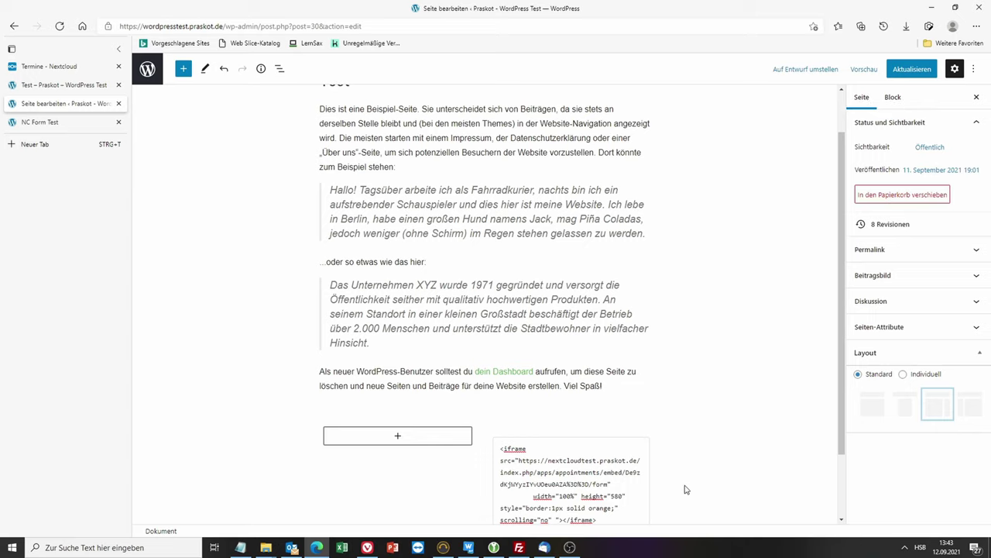
left_click(911, 69)
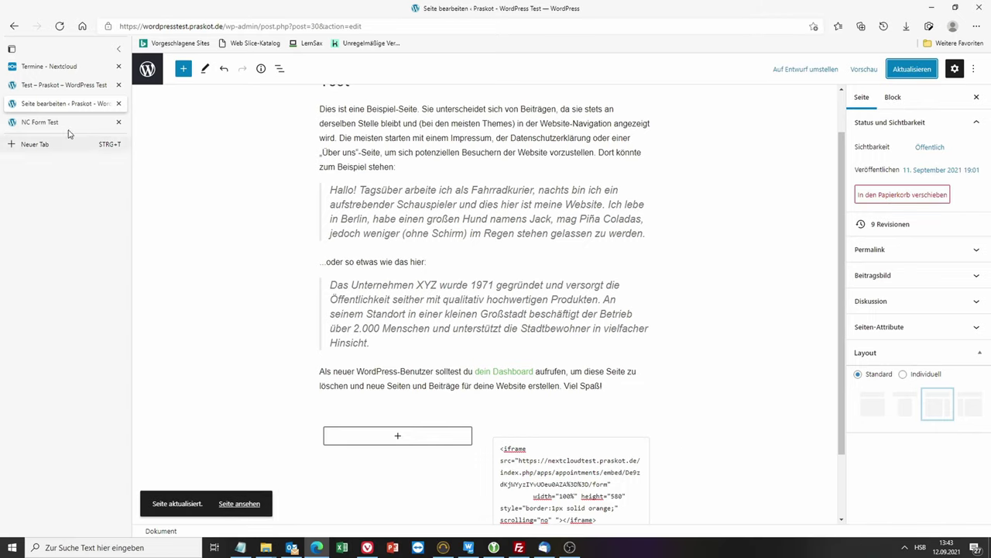
Reload the published Test page and examine how the embedded booking form fits in its column
left_click(30, 86)
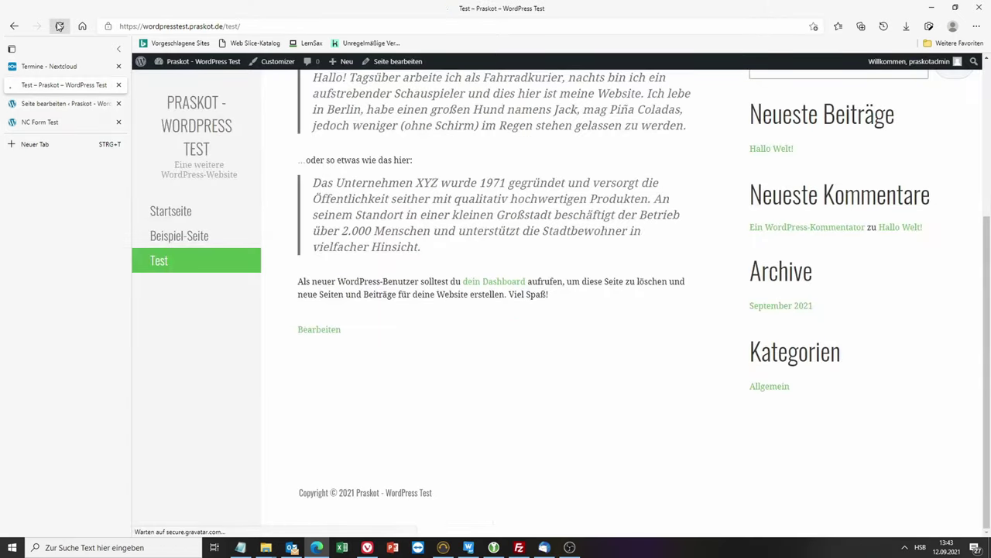
left_click(59, 26)
scroll(544, 186, "down", 3)
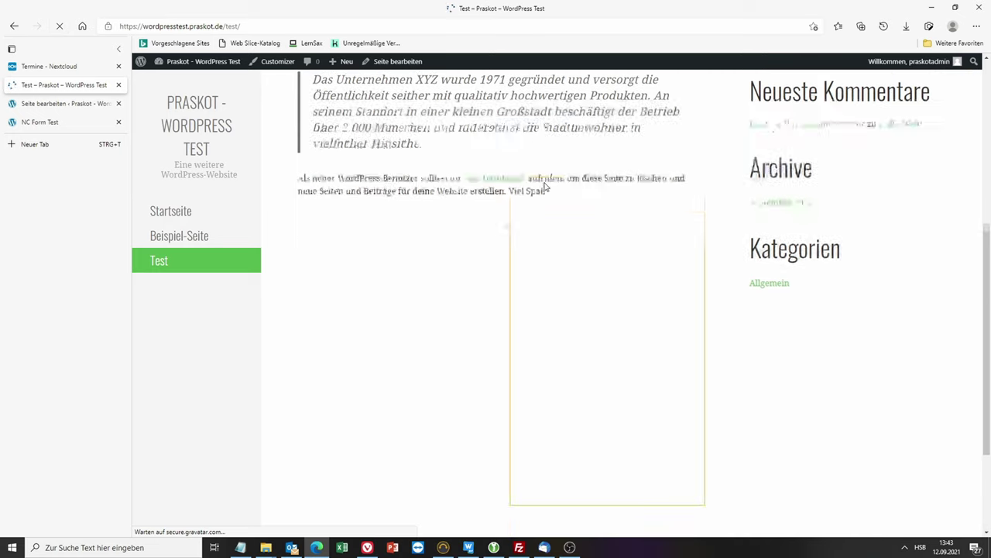
scroll(659, 186, "down", 1)
left_click(660, 203)
left_click(668, 360)
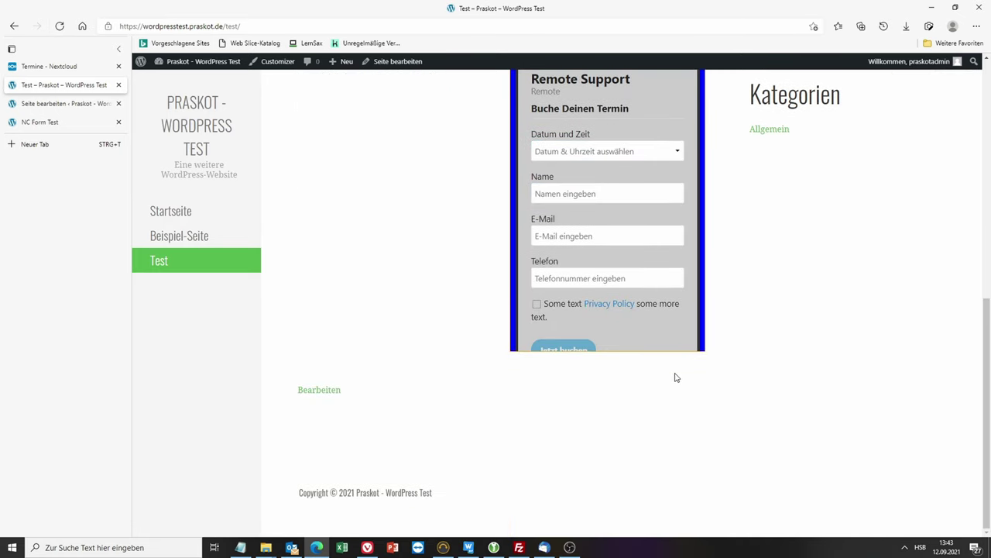
scroll(674, 376, "up", 3)
scroll(724, 295, "down", 2)
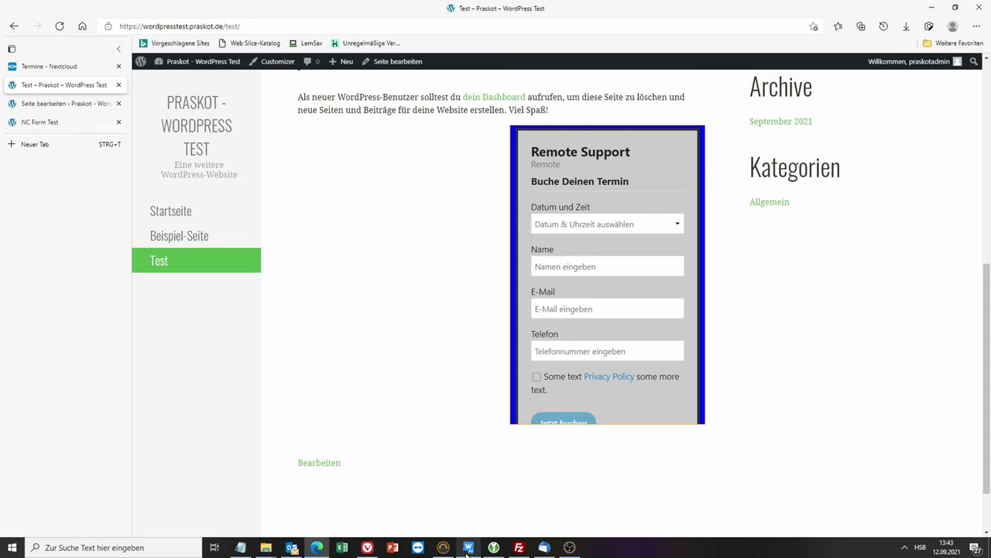
mouse_move(470, 553)
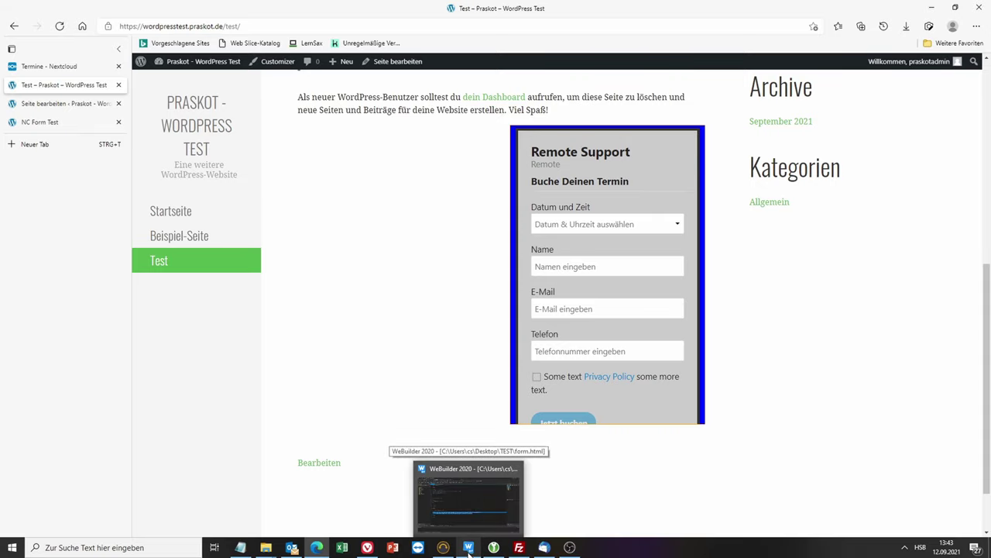
left_click(468, 548)
left_click(468, 548)
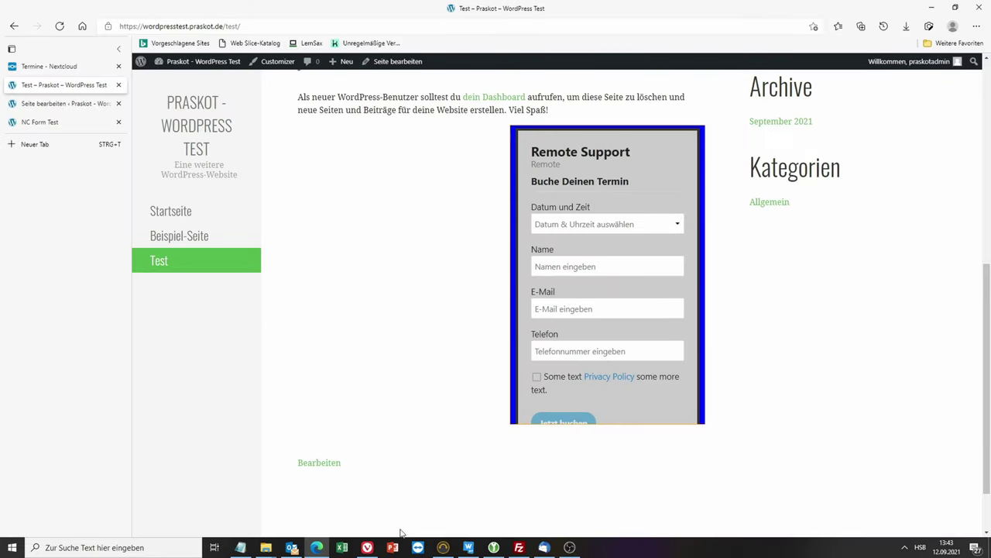
Set the iframe height to 590 in the Test page's HTML block, update the page and check it after reloading
left_click(58, 103)
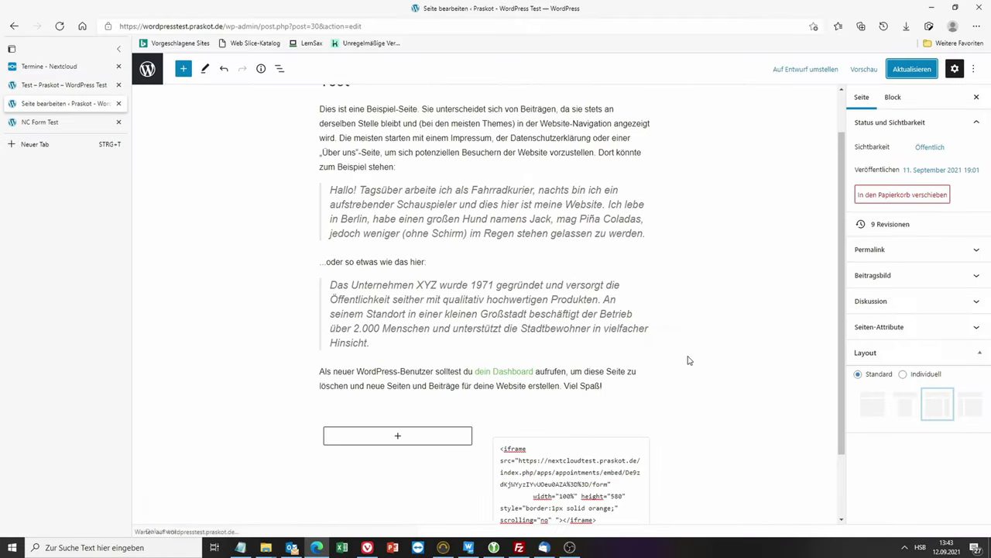
scroll(641, 401, "down", 1)
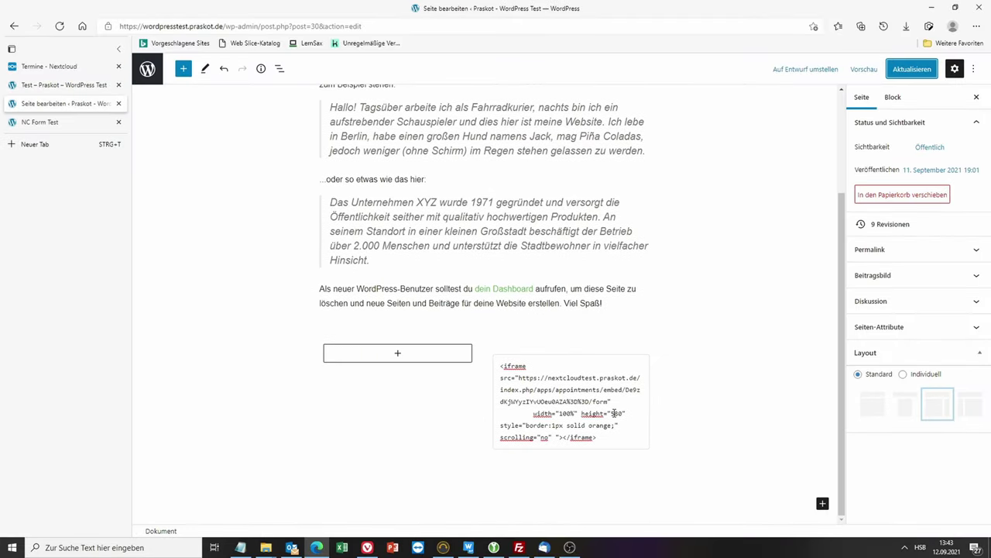
left_click_drag(613, 413, 623, 412)
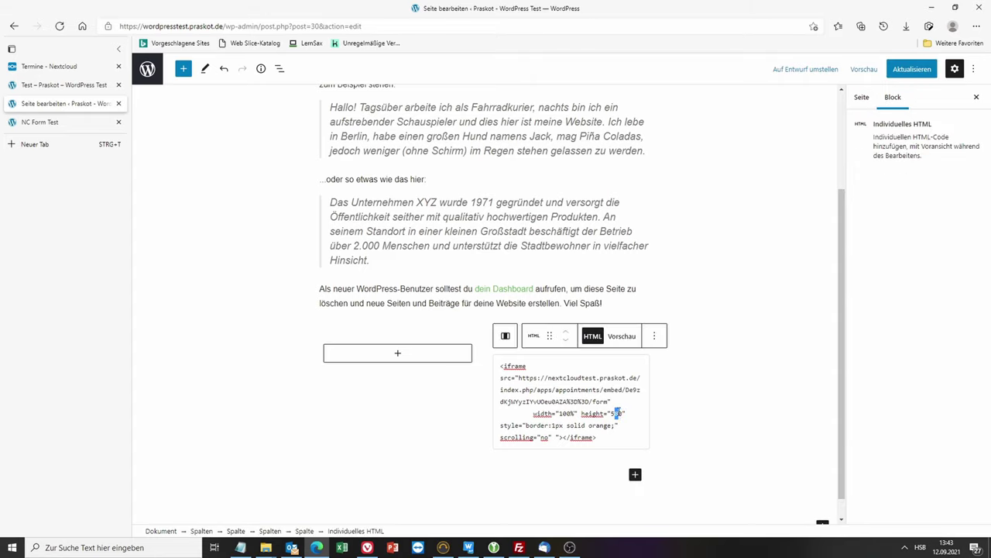
type("90")
left_click(898, 72)
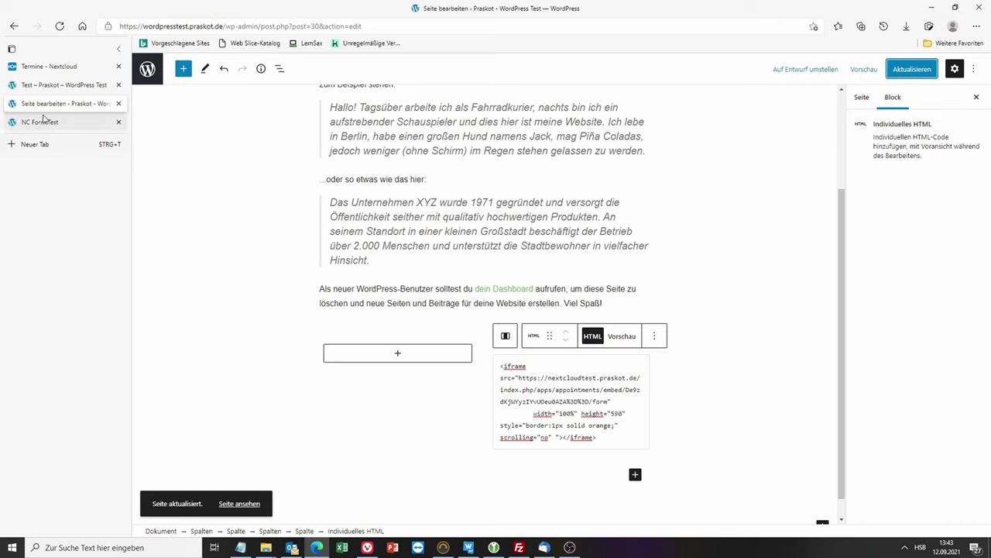
left_click(41, 90)
left_click(60, 28)
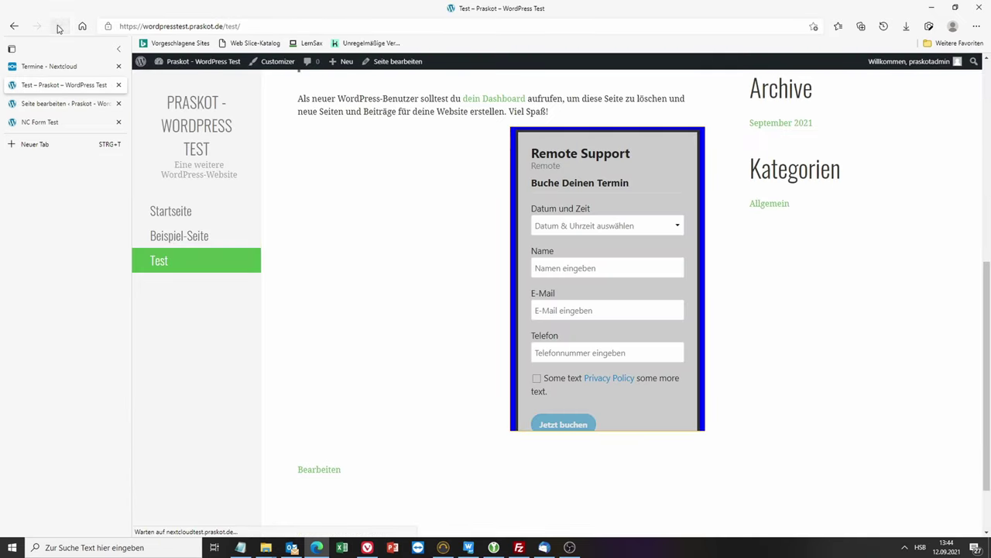
Set the iframe height to 600 in the Test page's HTML block and update the page
left_click(51, 108)
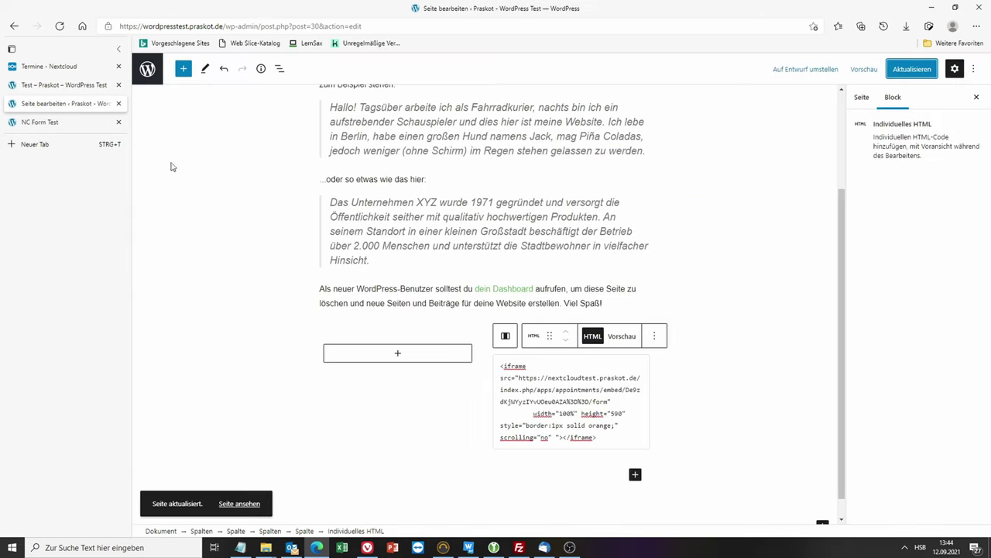
double_click(612, 413)
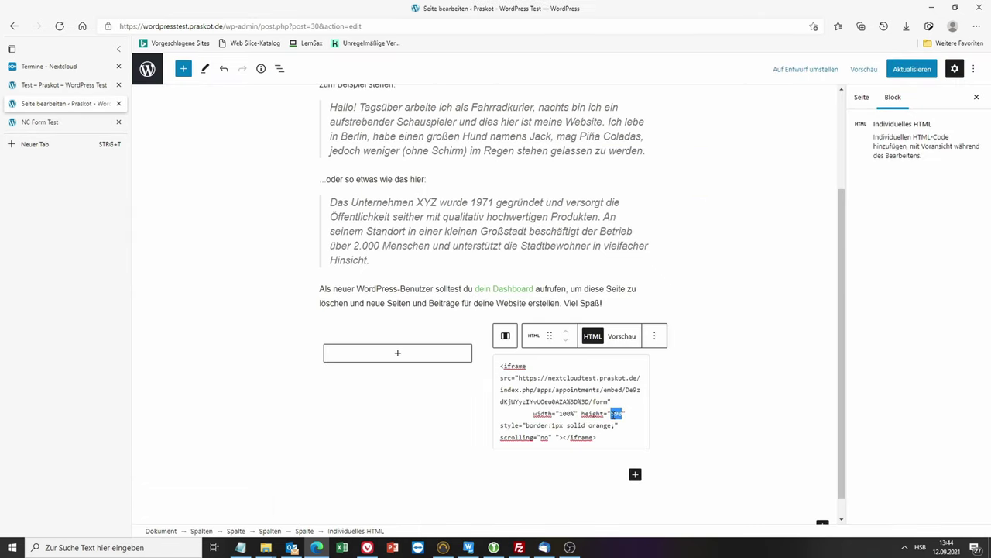
type("600")
left_click(909, 70)
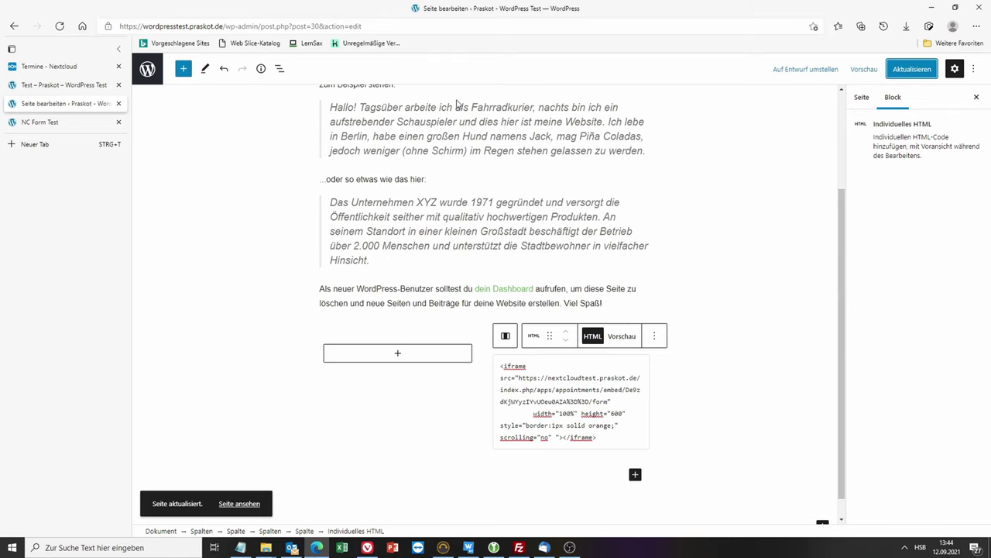
In the Nextcloud Appointments style override, set the .srgdev-ncfp-form margin and border width to 0px and apply the settings
left_click(28, 70)
left_click(382, 420)
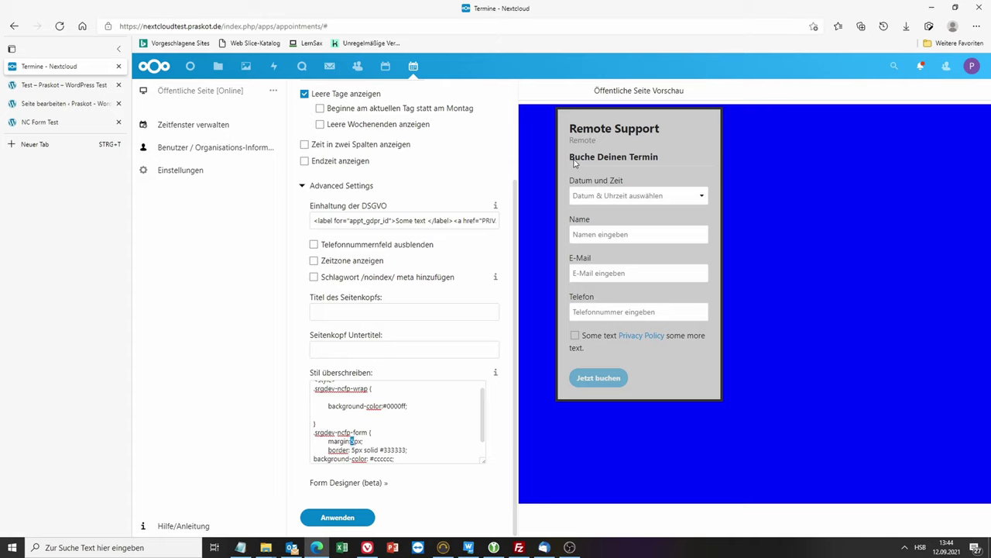
left_click(438, 312)
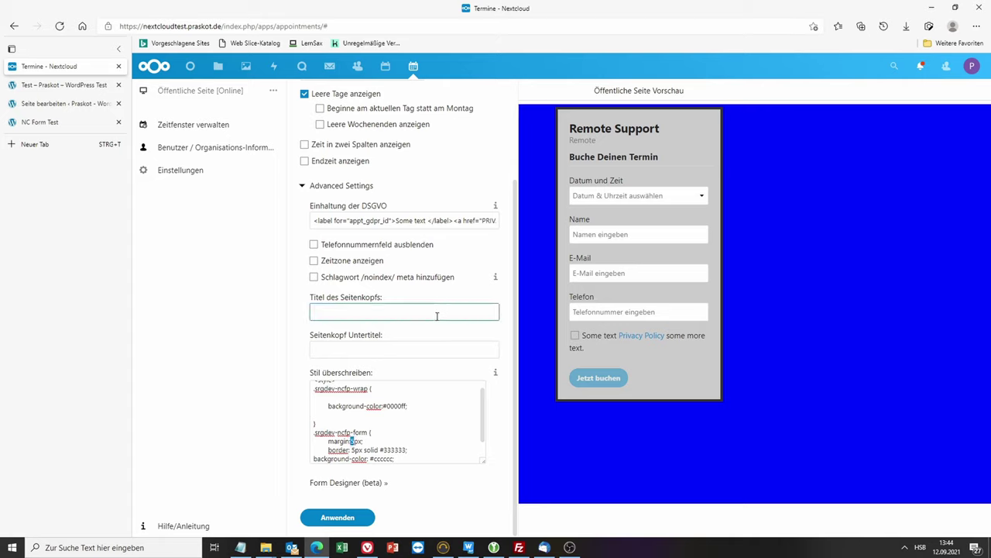
left_click(424, 386)
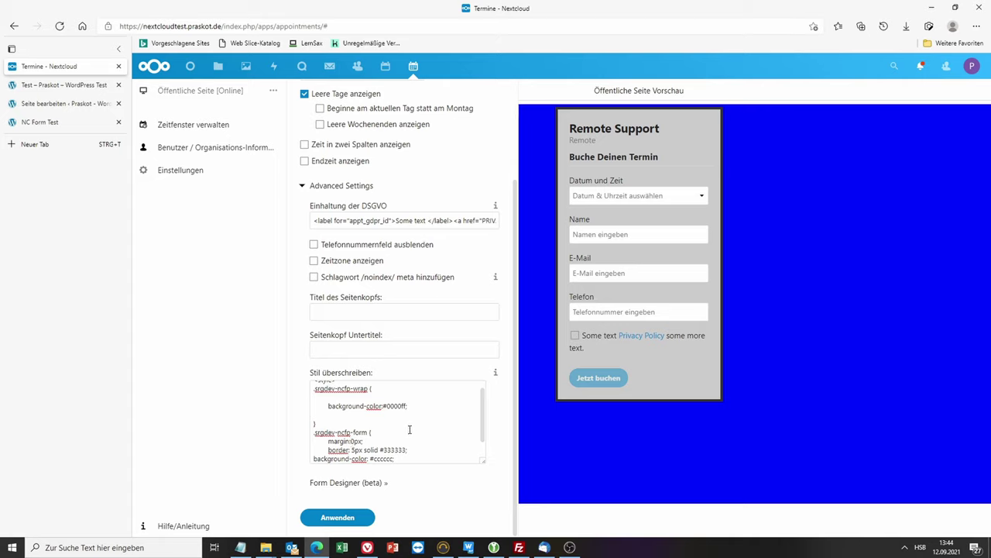
scroll(410, 429, "down", 1)
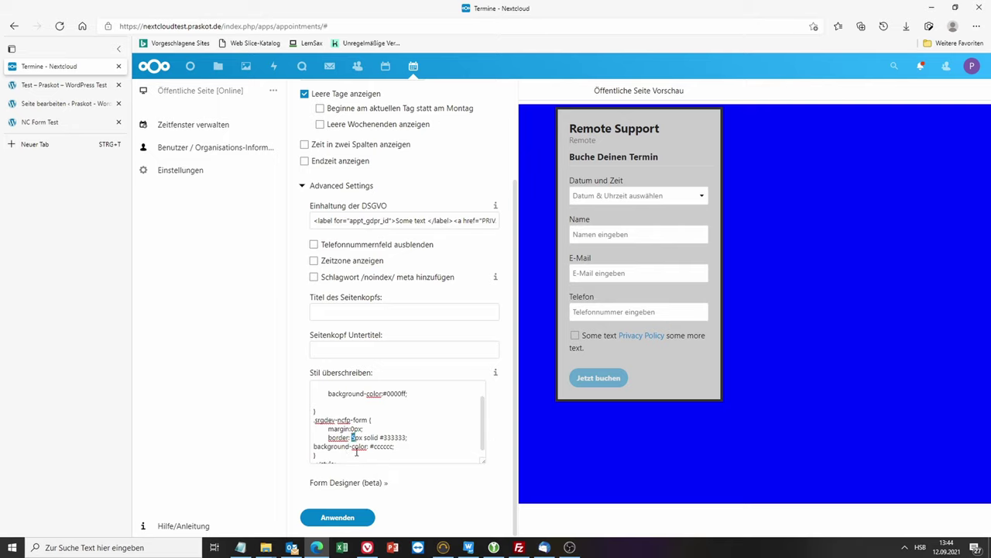
type("0")
left_click(355, 517)
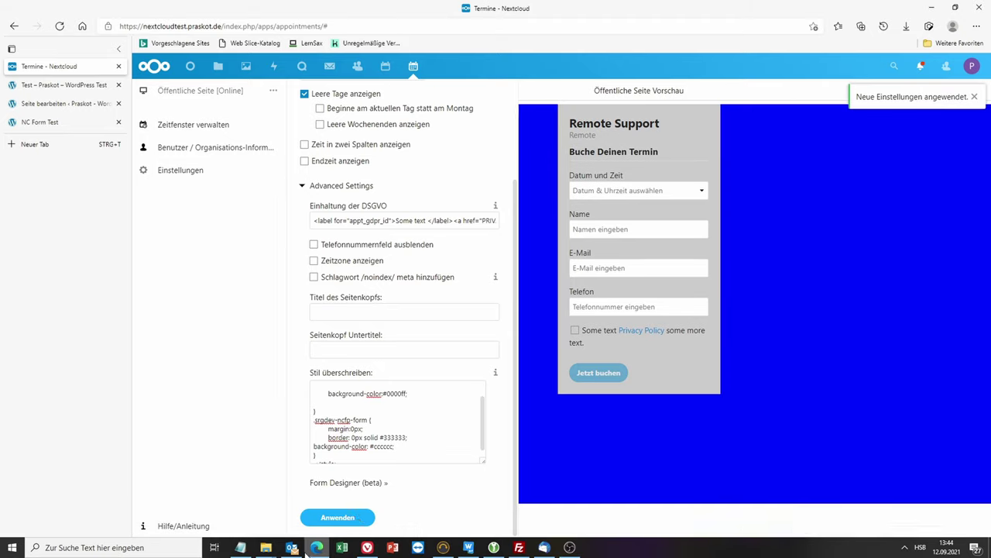
Reload the published Test page and check how the embedded booking form fits inside the iframe
left_click(47, 105)
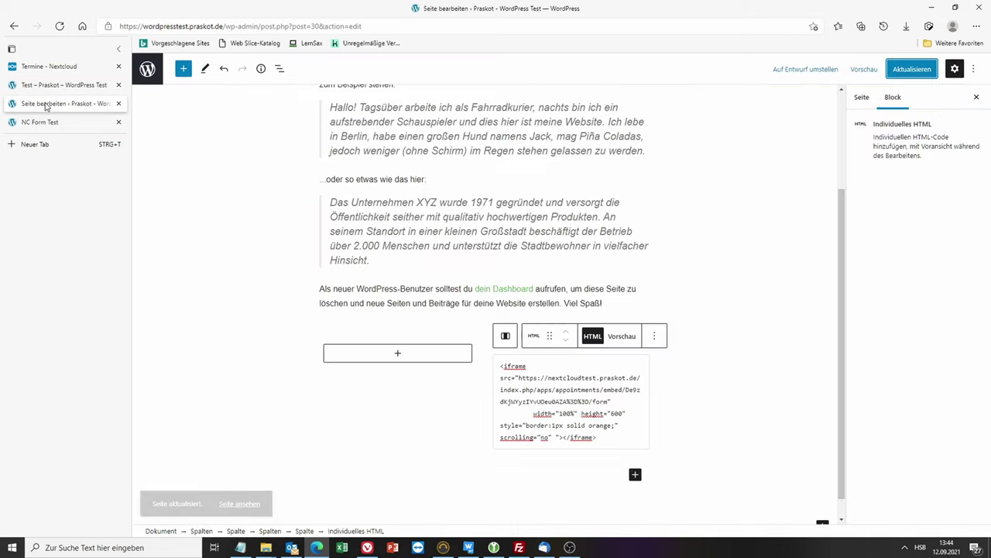
left_click(35, 87)
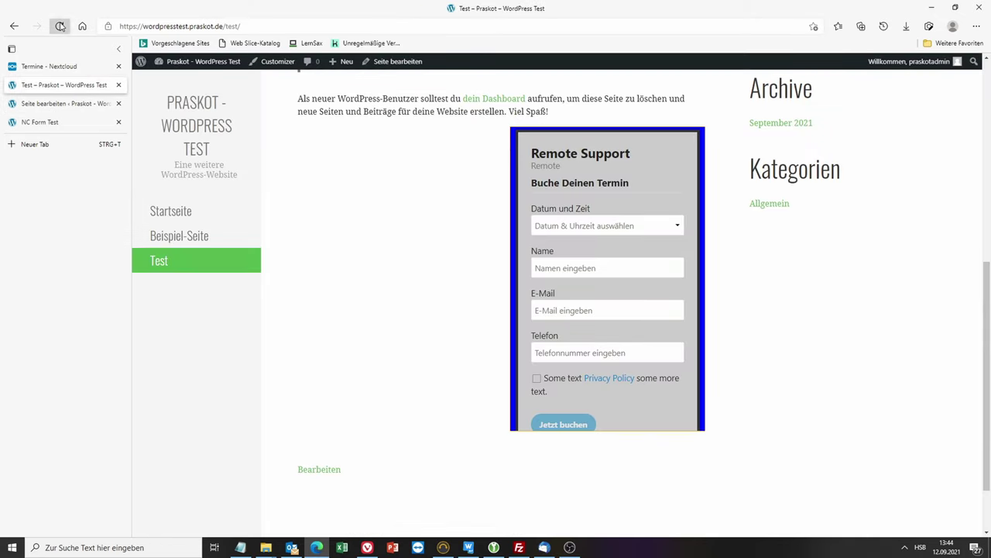
left_click(60, 26)
mouse_move(142, 69)
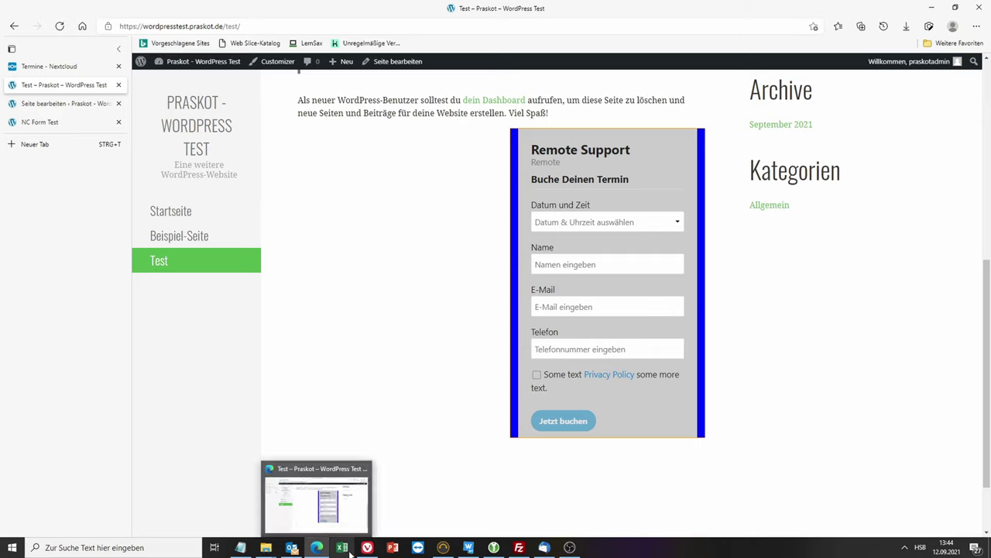
mouse_move(361, 552)
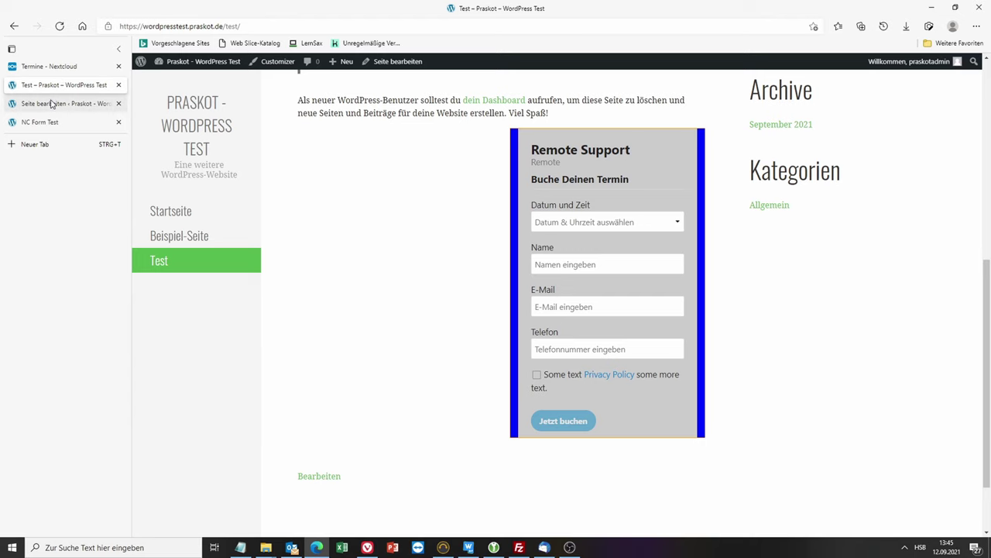
Add width:100%; to the .srgdev-ncfp-form rule in the Nextcloud Appointments style override and apply the settings
left_click(34, 69)
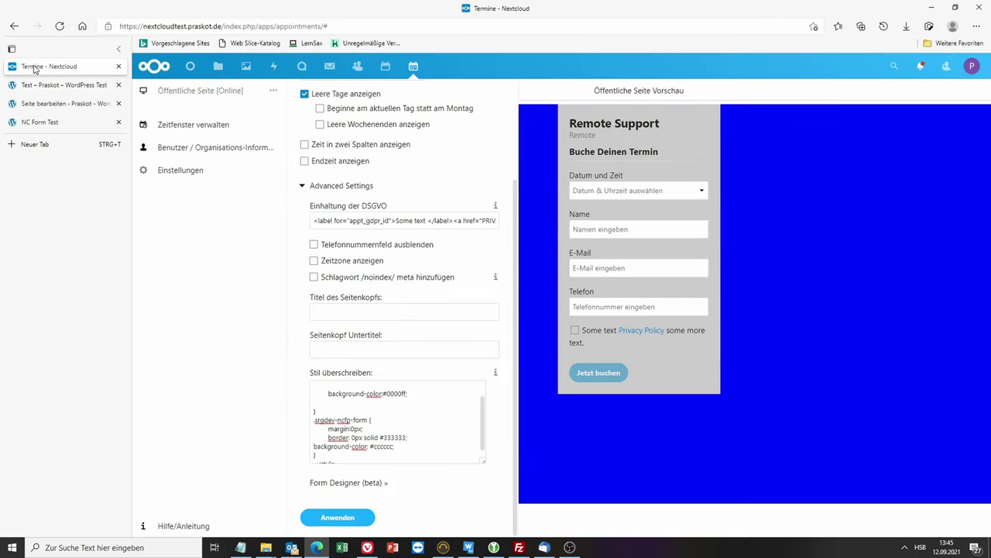
left_click(33, 105)
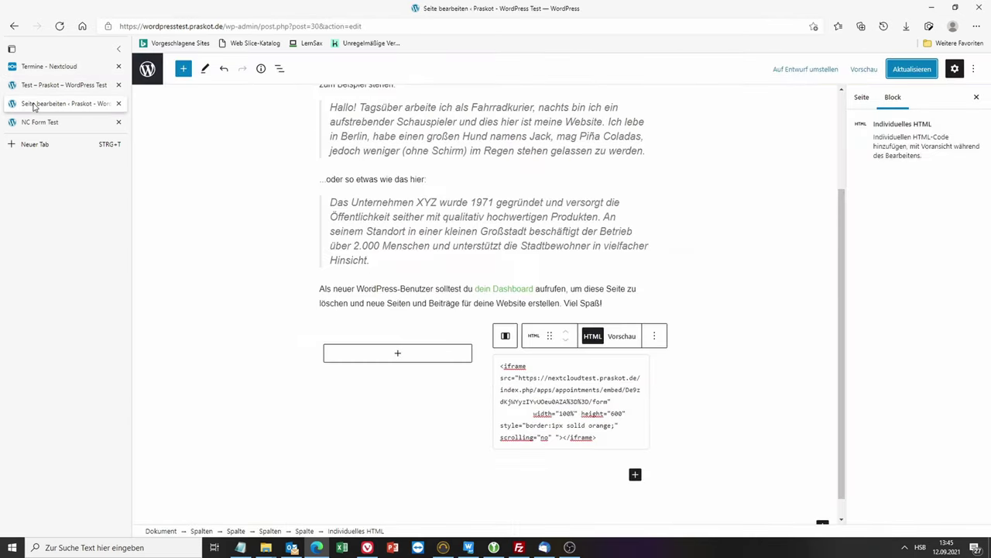
left_click(36, 69)
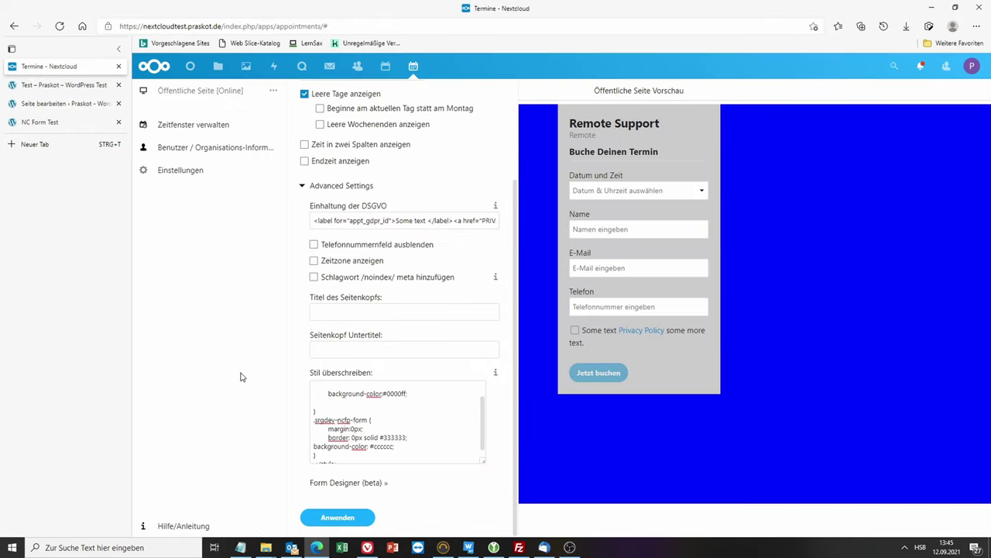
scroll(400, 420, "down", 2)
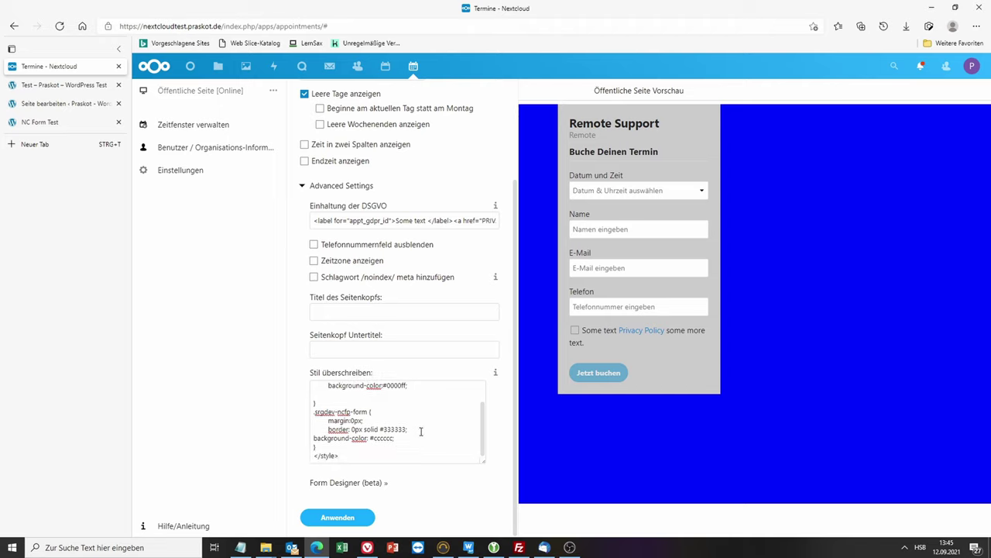
left_click(415, 429)
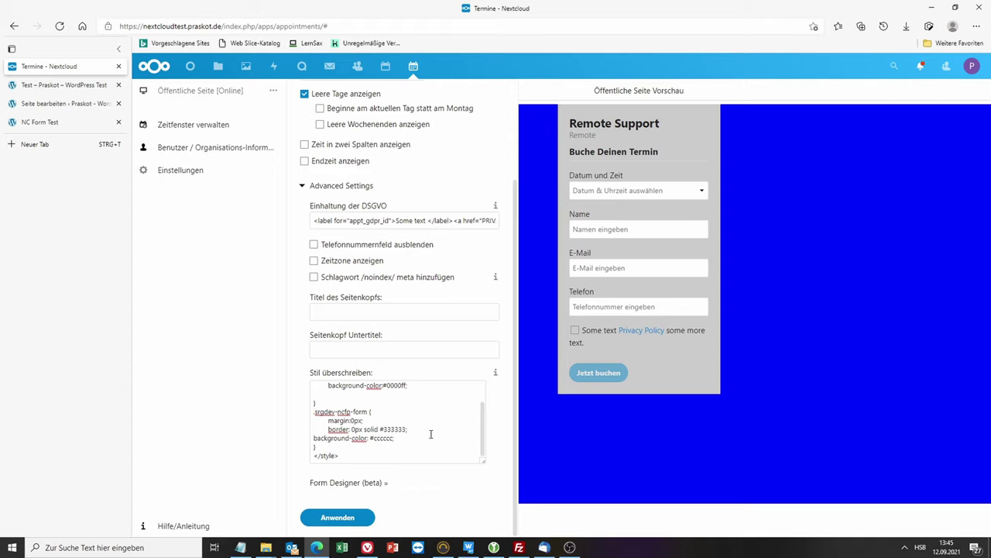
key("Return")
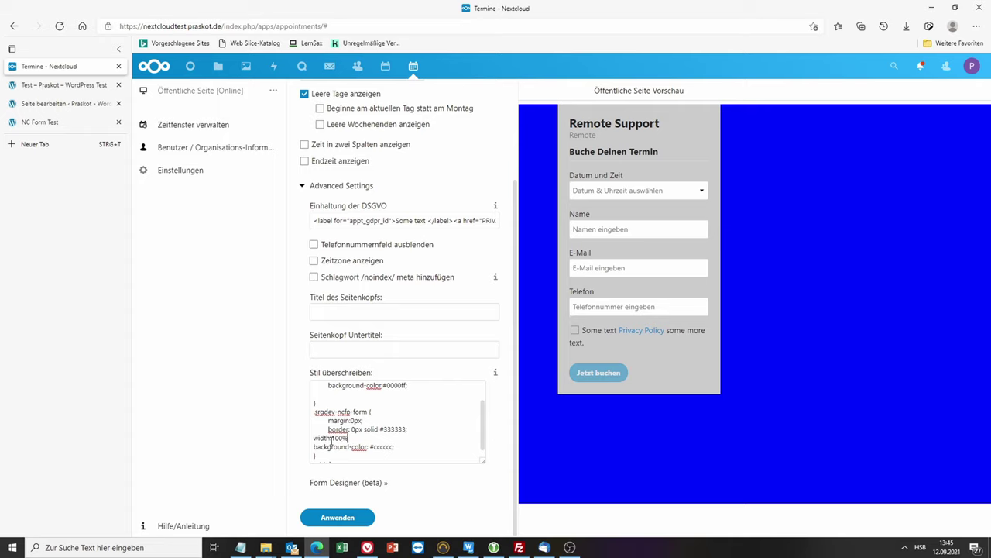
left_click(322, 522)
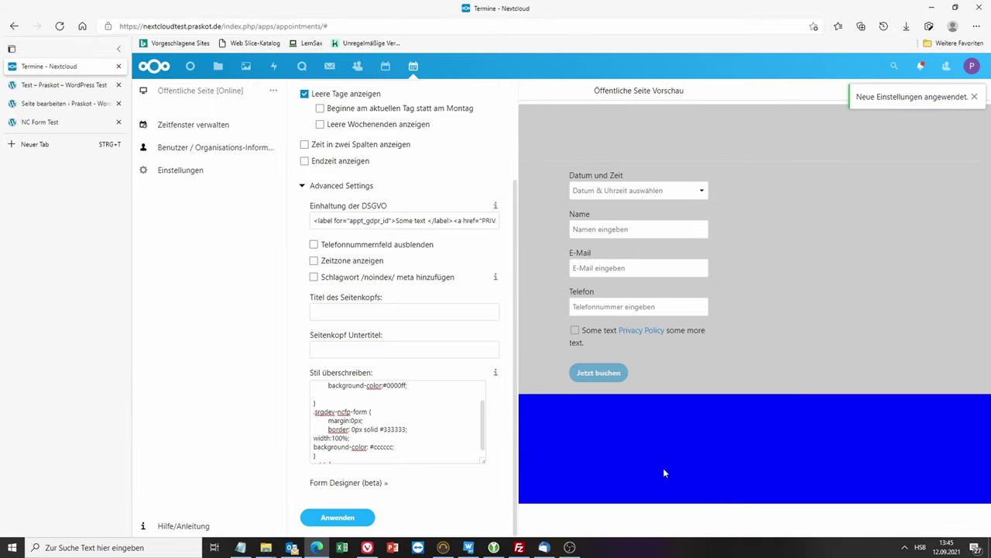
Reload the NC Form Test page and the published Test page to compare the booking form's width in each
left_click(31, 104)
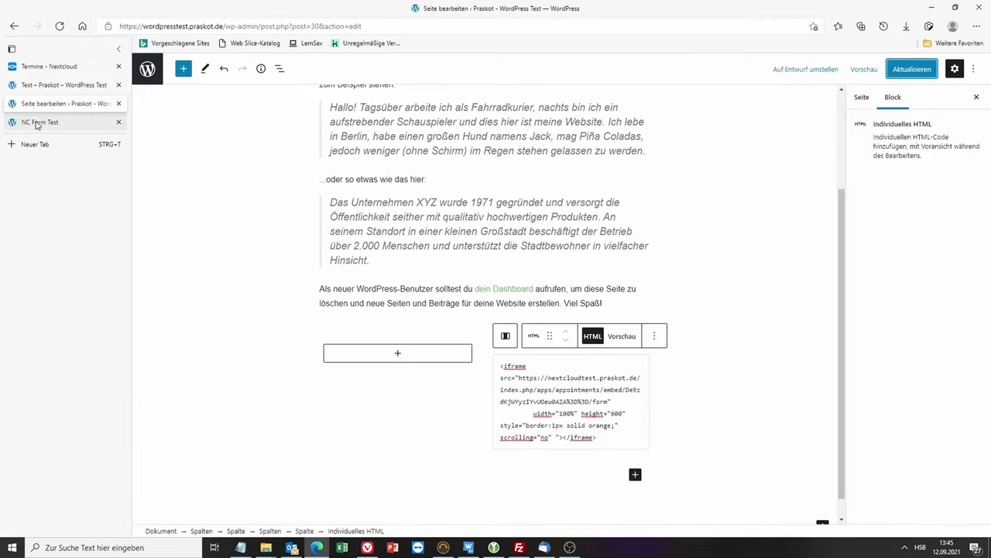
left_click(35, 123)
left_click(59, 27)
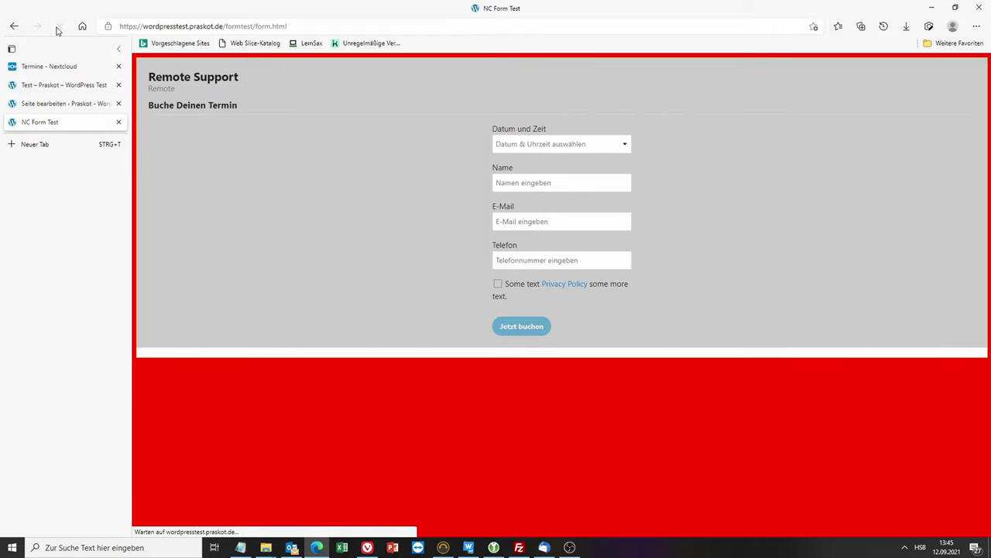
left_click(33, 86)
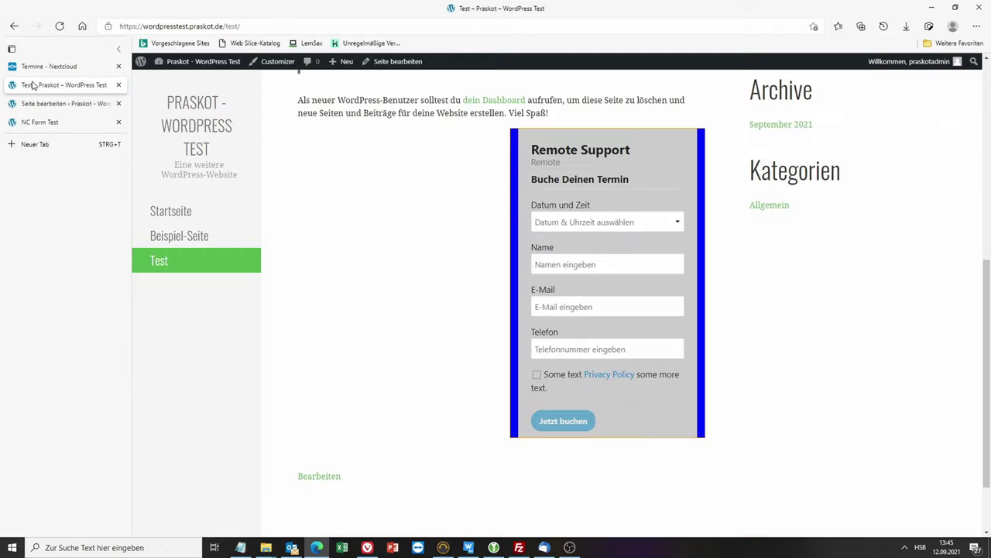
left_click(60, 27)
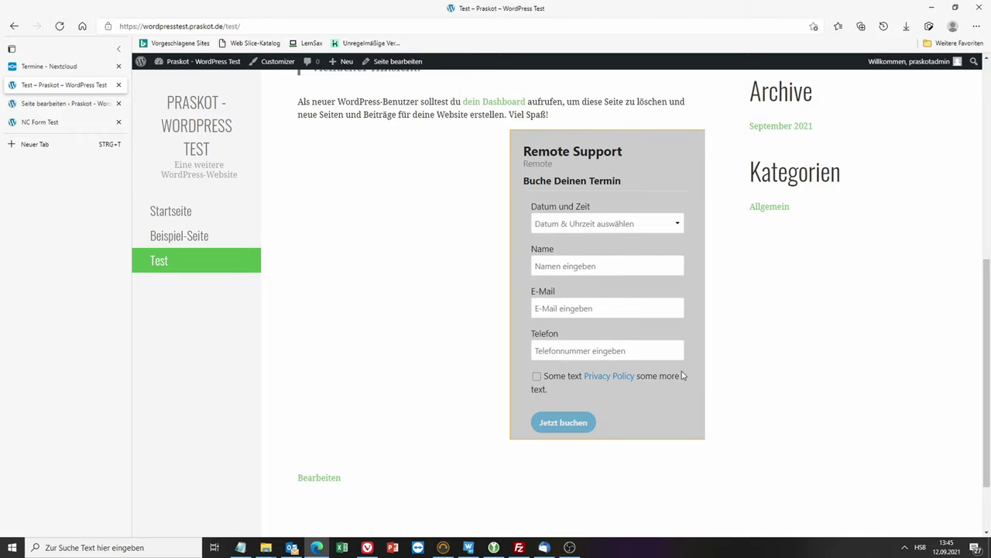
mouse_move(528, 552)
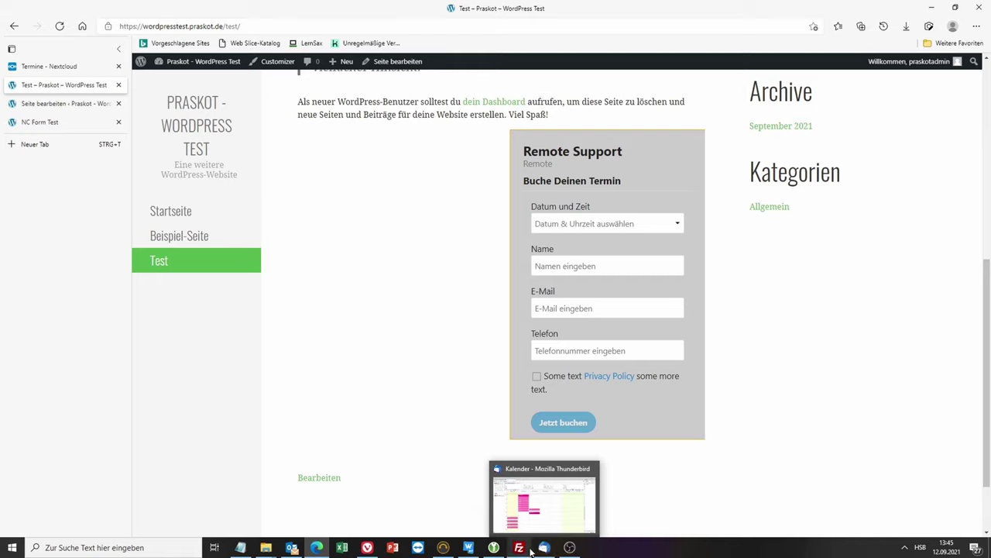
mouse_move(443, 547)
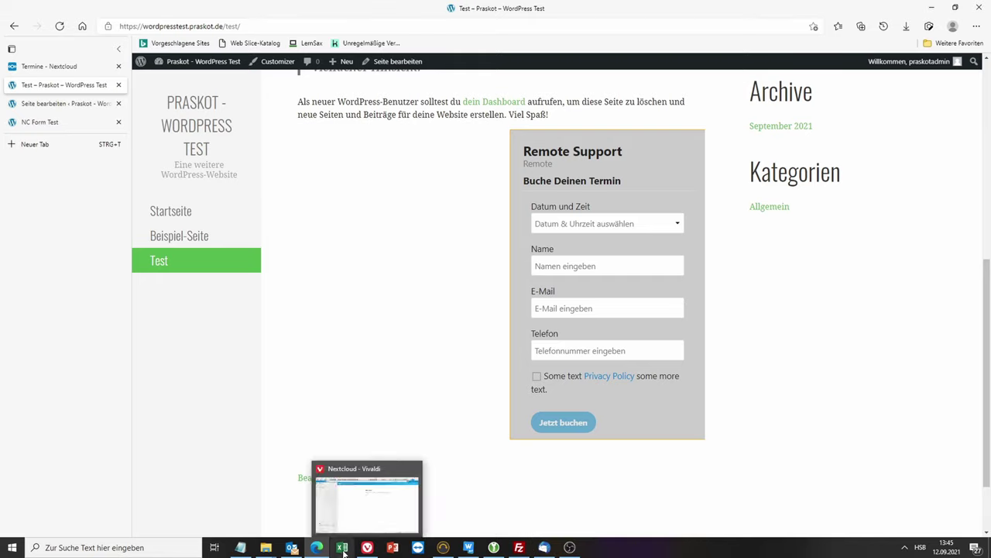
mouse_move(313, 551)
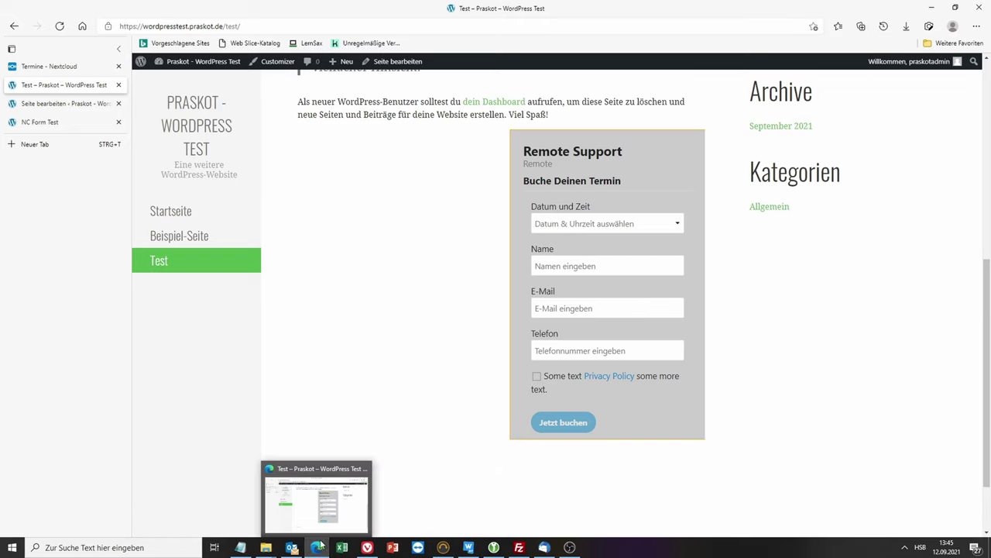
Set the iframe's border width to 0px in the Test page's HTML block and update the page
left_click(35, 104)
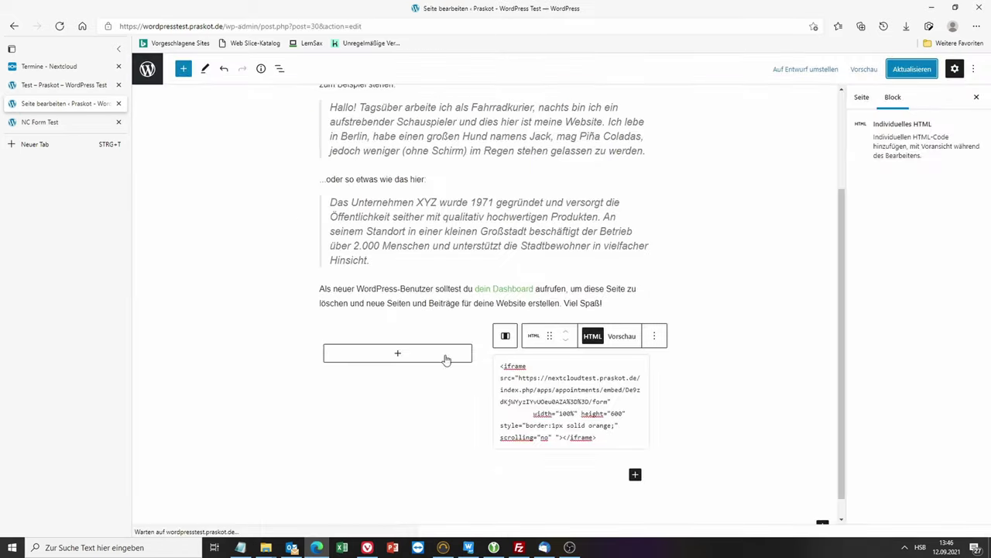
left_click(553, 426)
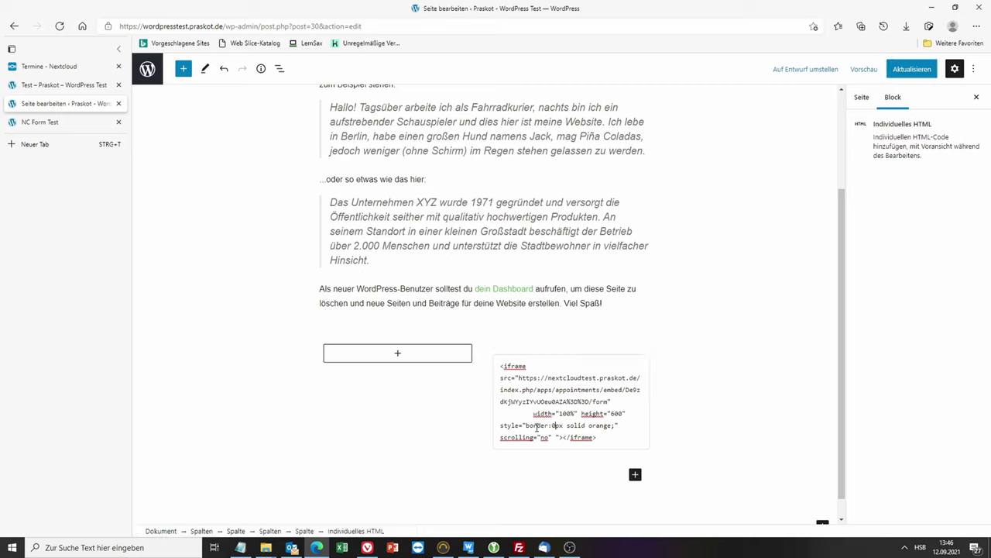
type("0")
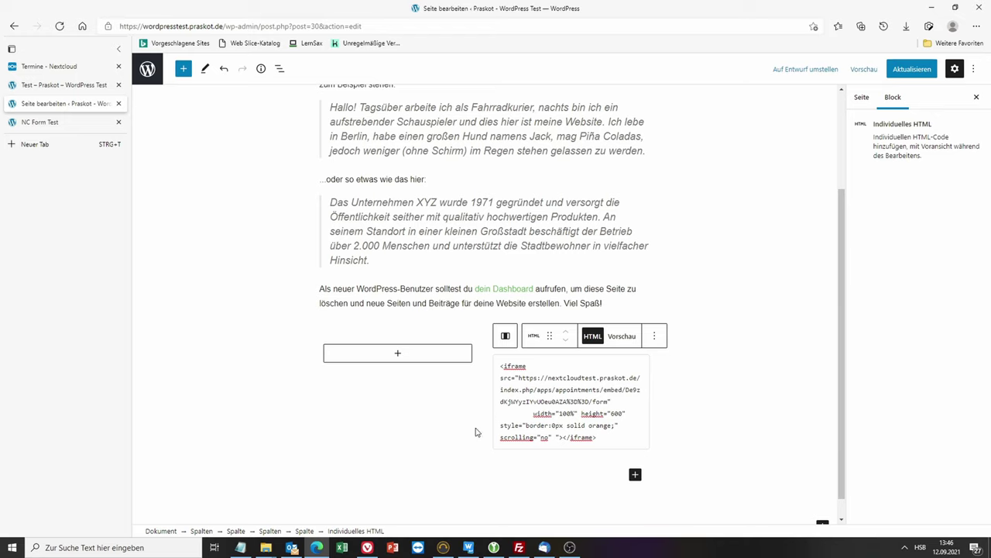
left_click(909, 76)
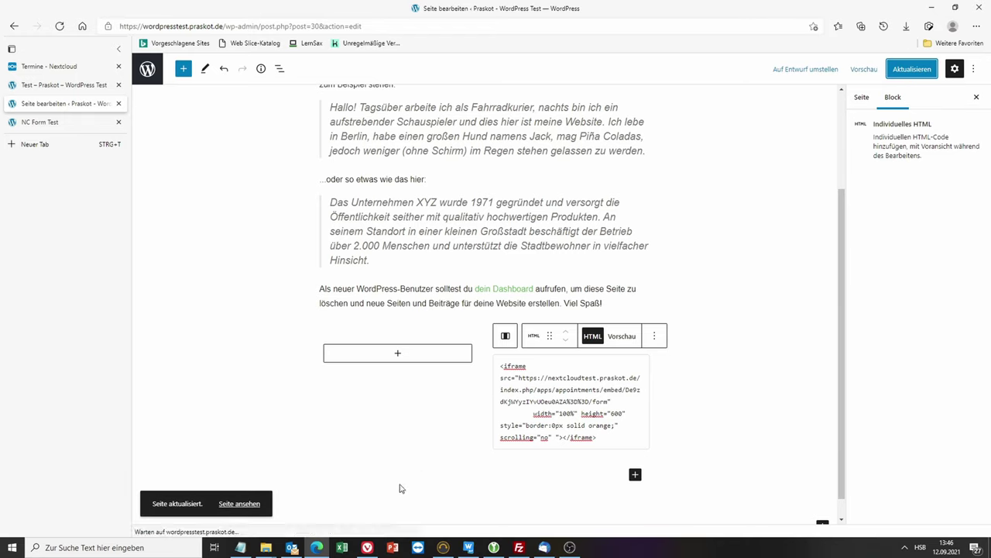
Reload the published Test page, inspect the embedded form's edges and return to the page editor
left_click(40, 91)
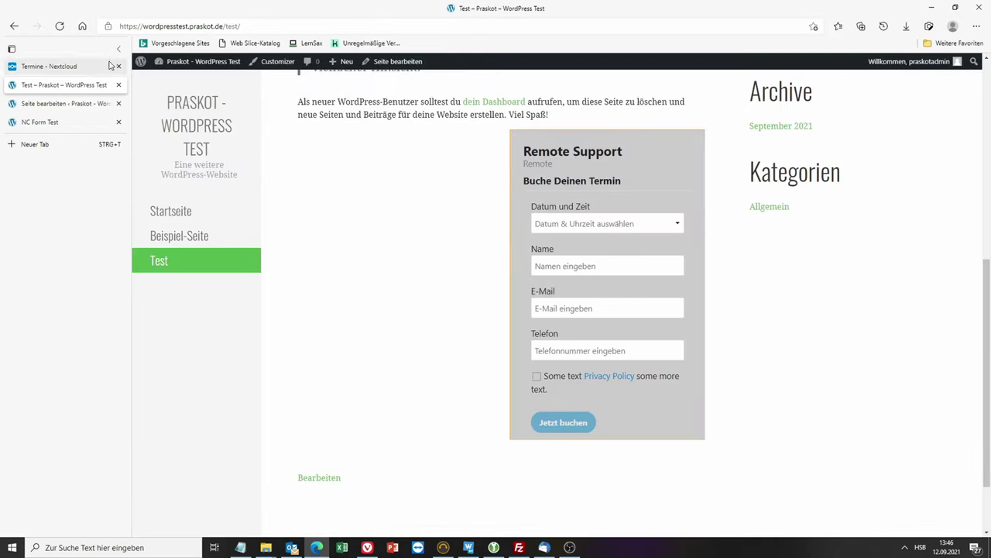
left_click(59, 27)
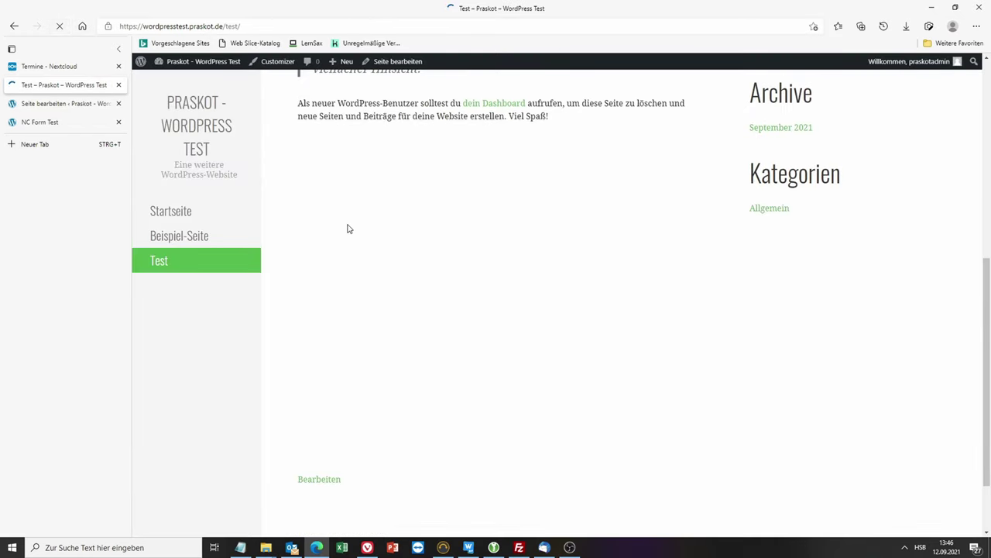
scroll(346, 226, "down", 1)
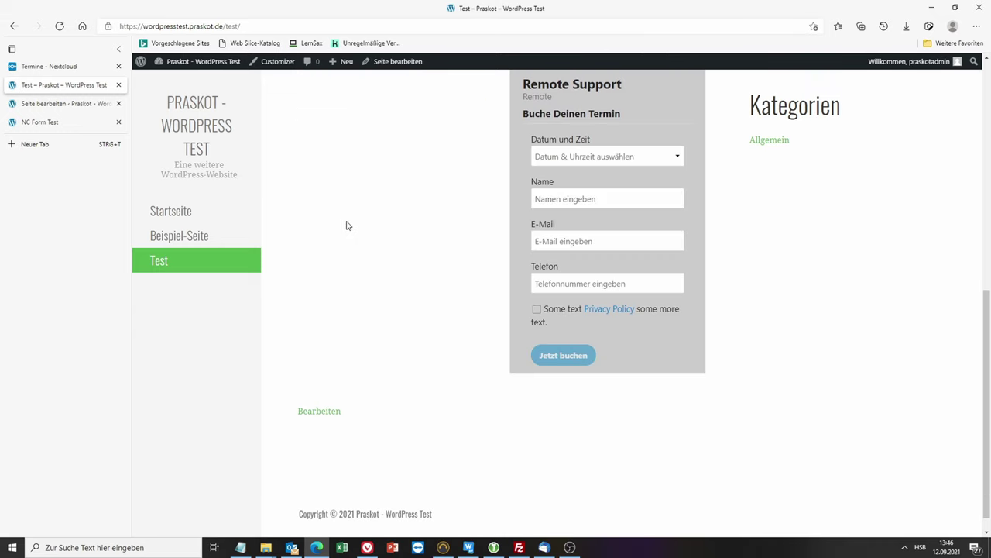
scroll(352, 234, "up", 2)
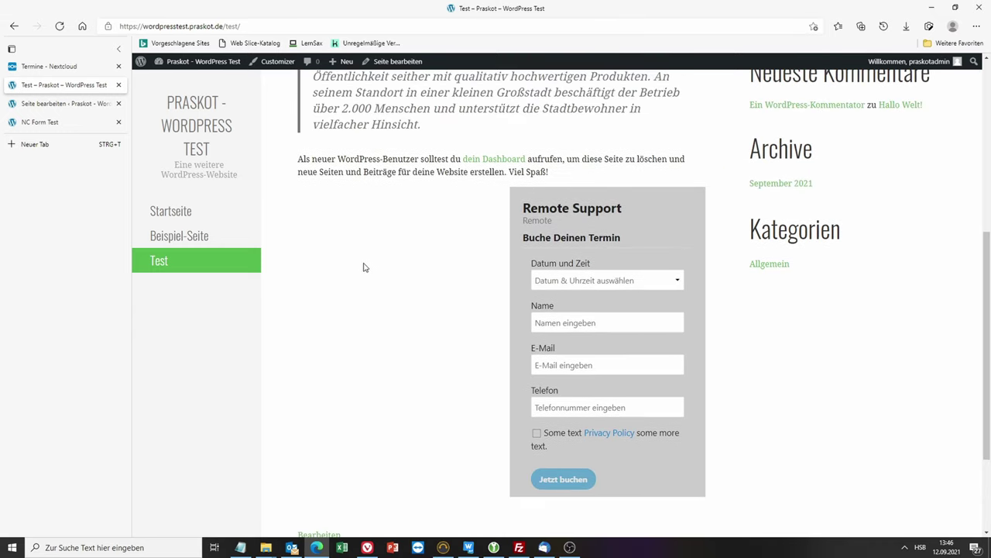
left_click(40, 105)
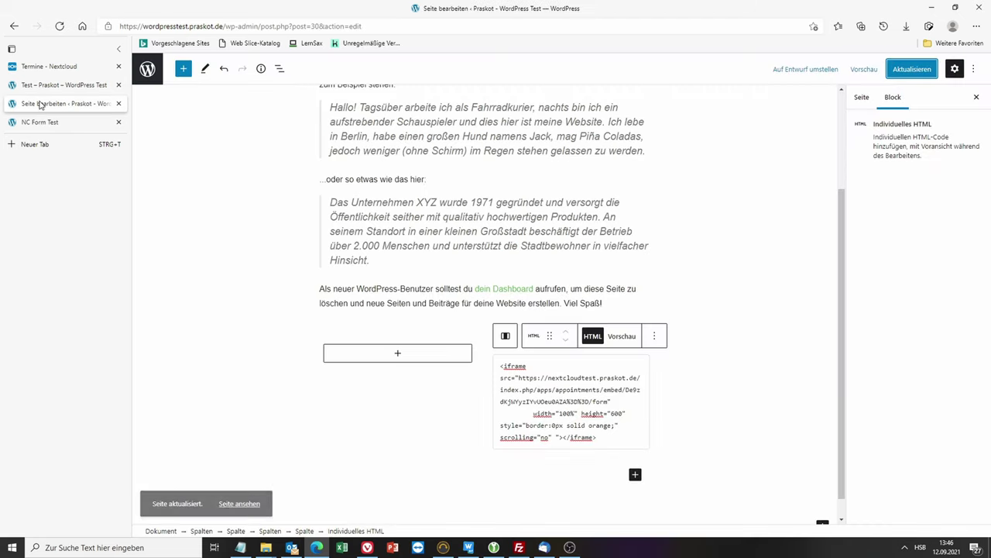
Insert the Praskot-Themenschild-wetter-2.png image from the media library into the empty column beside the booking form
left_click(396, 354)
left_click(340, 282)
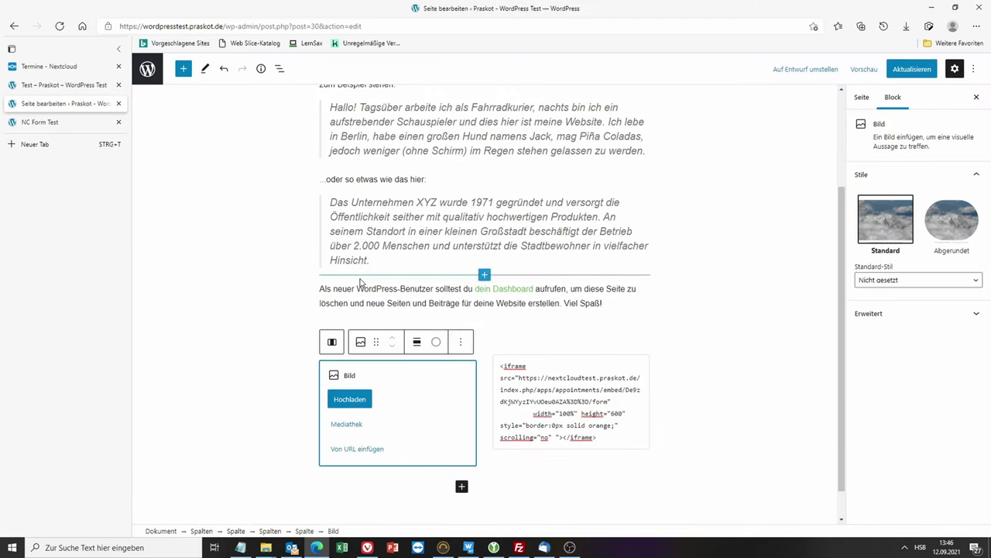
left_click(346, 423)
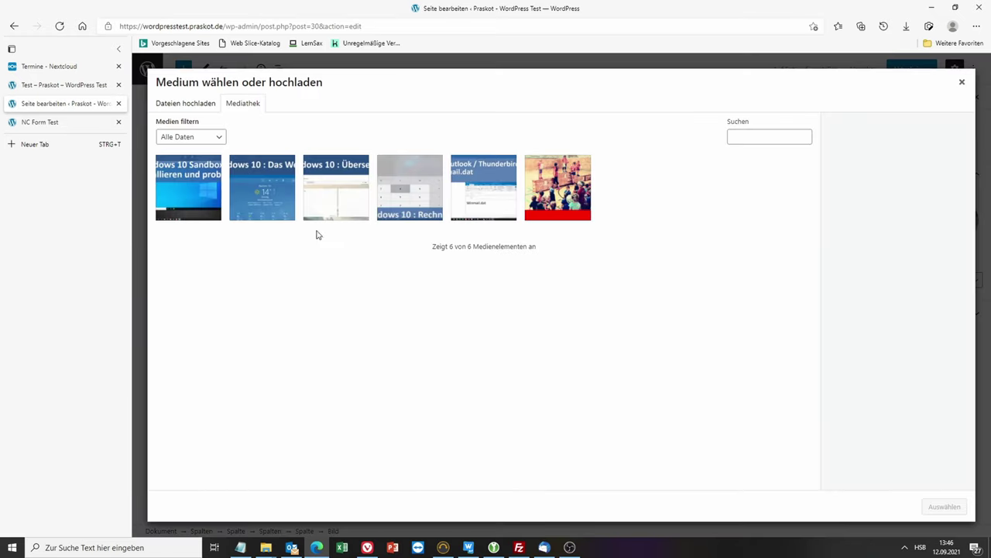
left_click(255, 191)
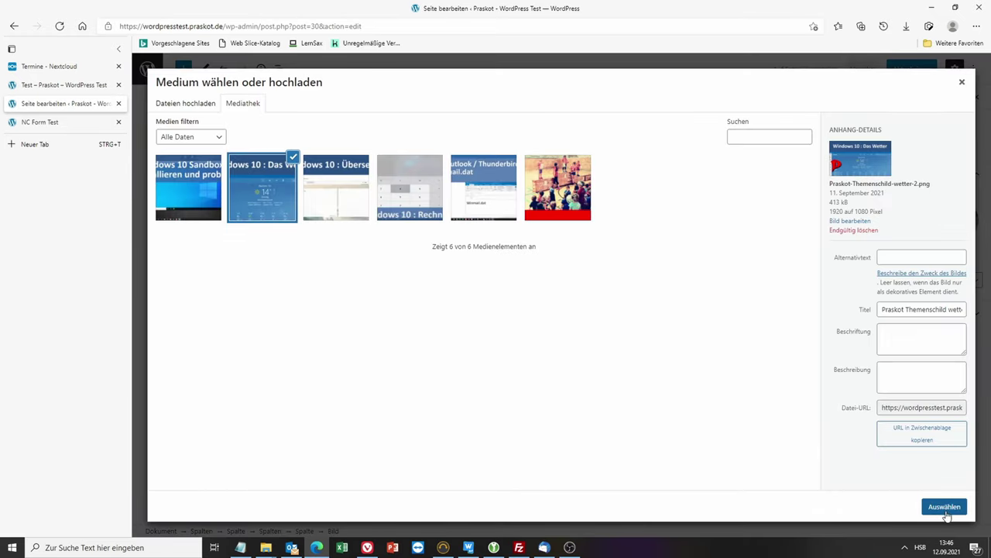
left_click(945, 509)
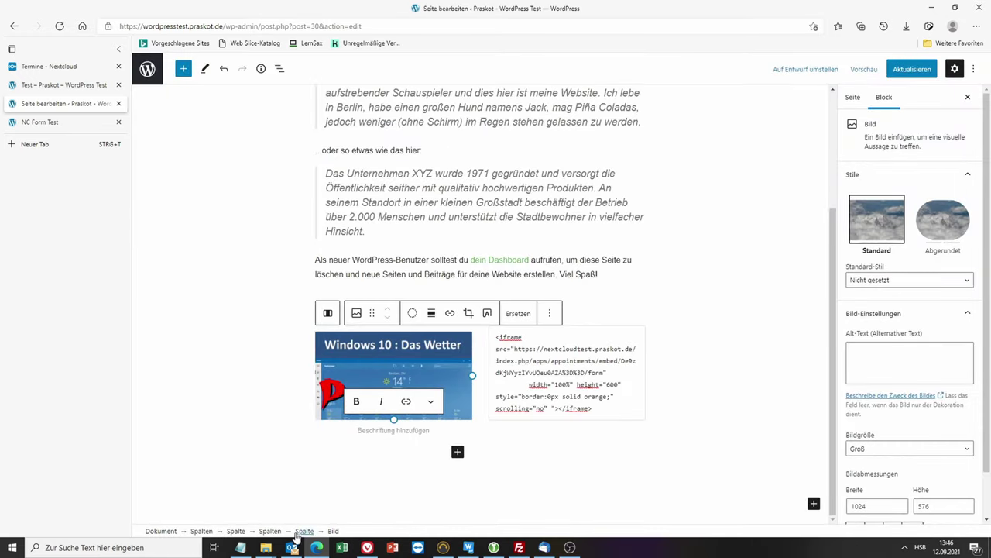
Copy the quote about Das Unternehmen XYZ as plain text by passing it through an unsaved Notepad document
left_click_drag(324, 177, 365, 243)
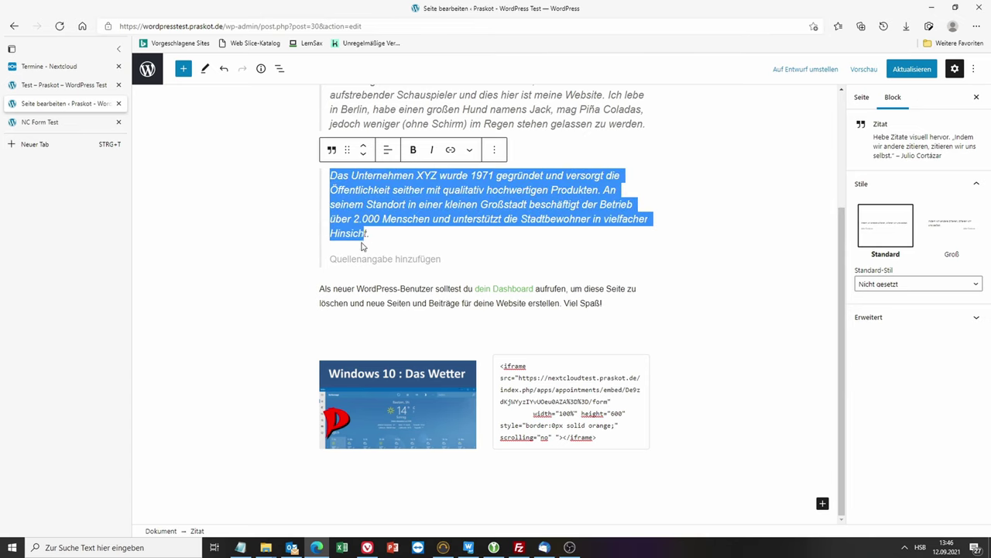
right_click(372, 199)
left_click(408, 244)
right_click(240, 547)
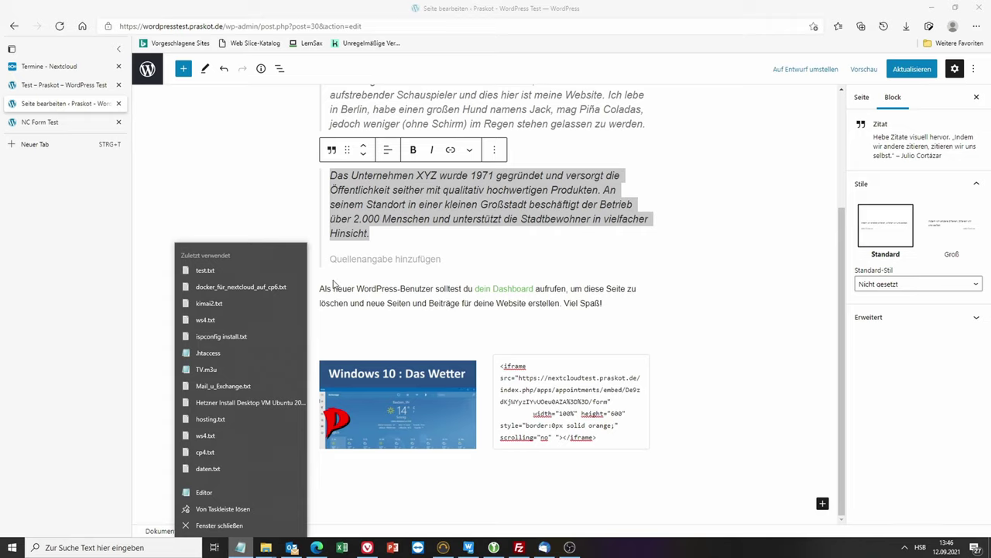
left_click(205, 492)
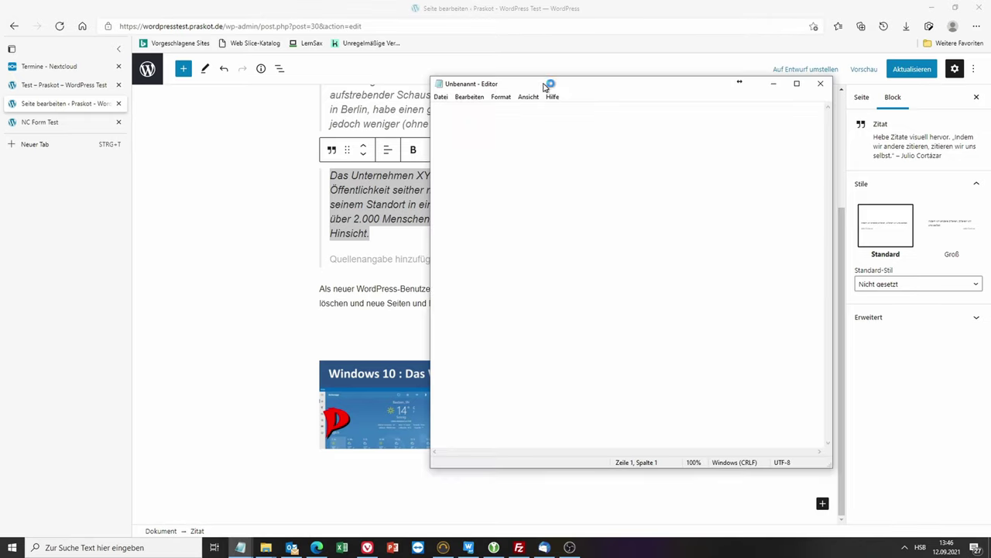
right_click(557, 101)
left_click(579, 151)
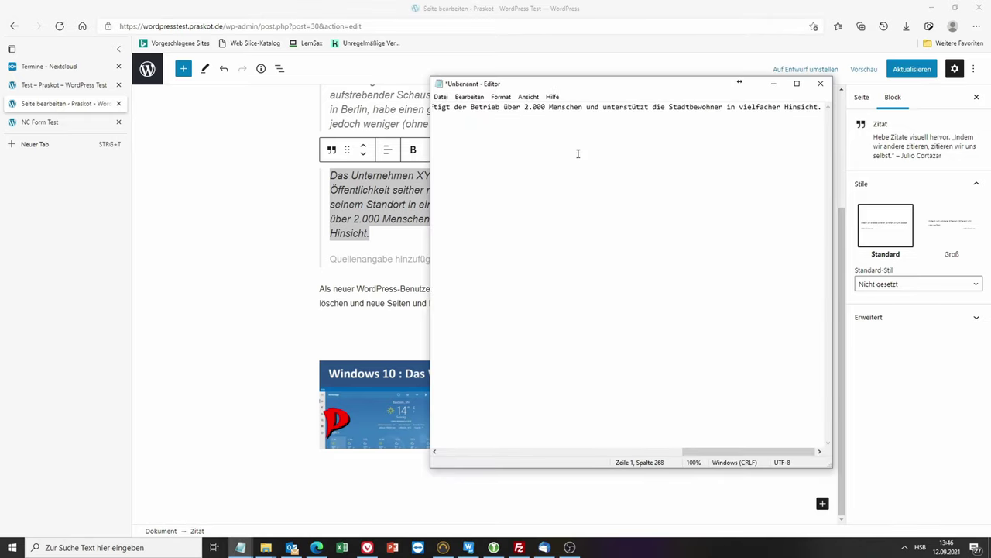
key("ctrl+a")
right_click(556, 100)
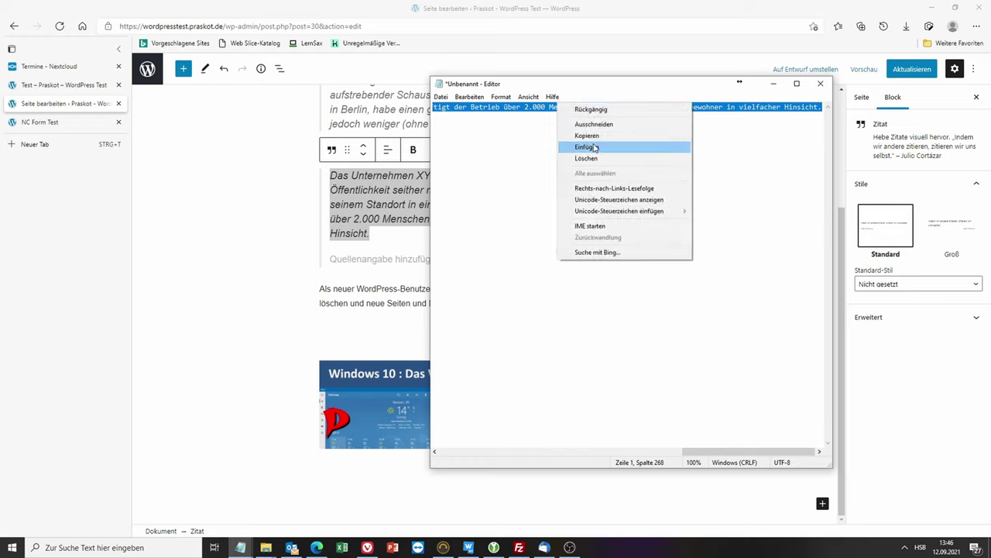
left_click(599, 135)
left_click(820, 83)
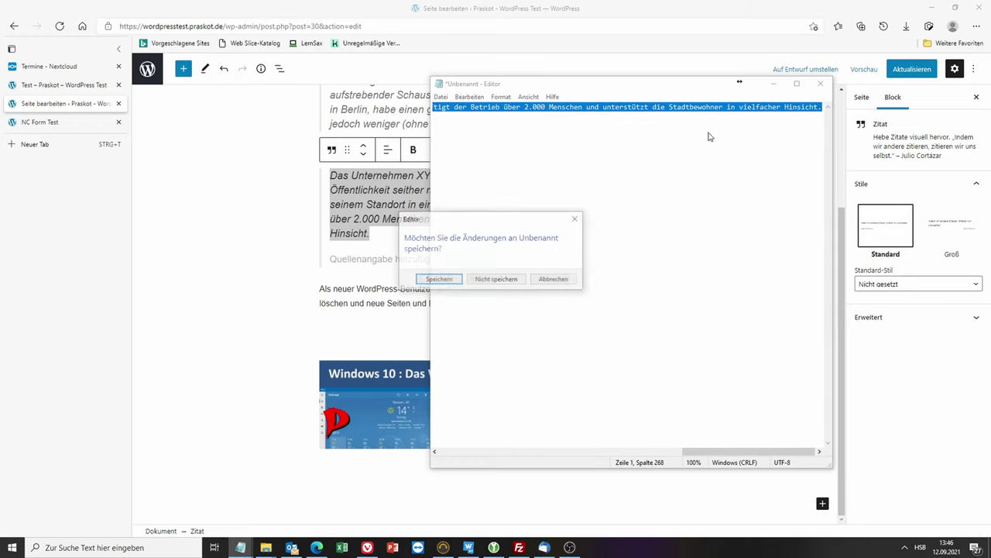
left_click(497, 279)
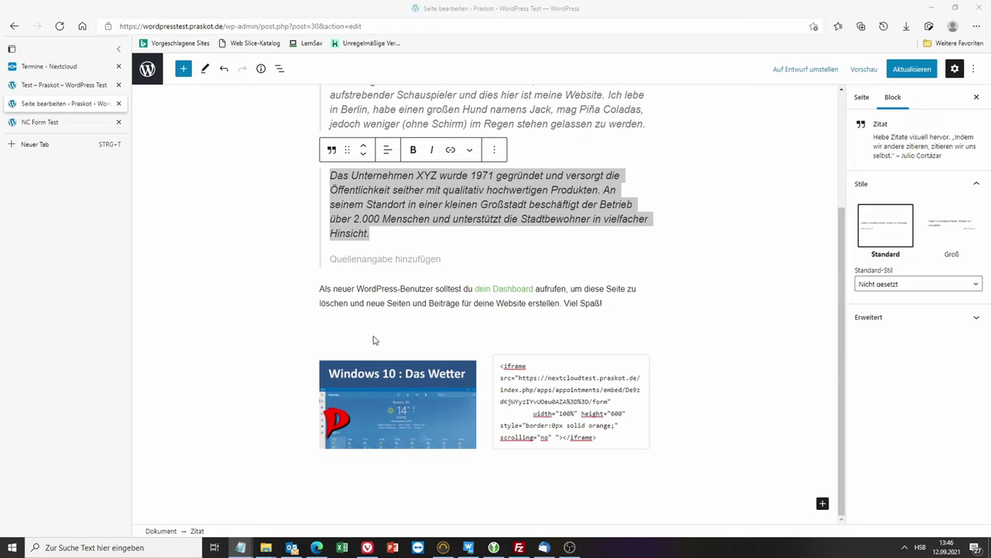
left_click(369, 476)
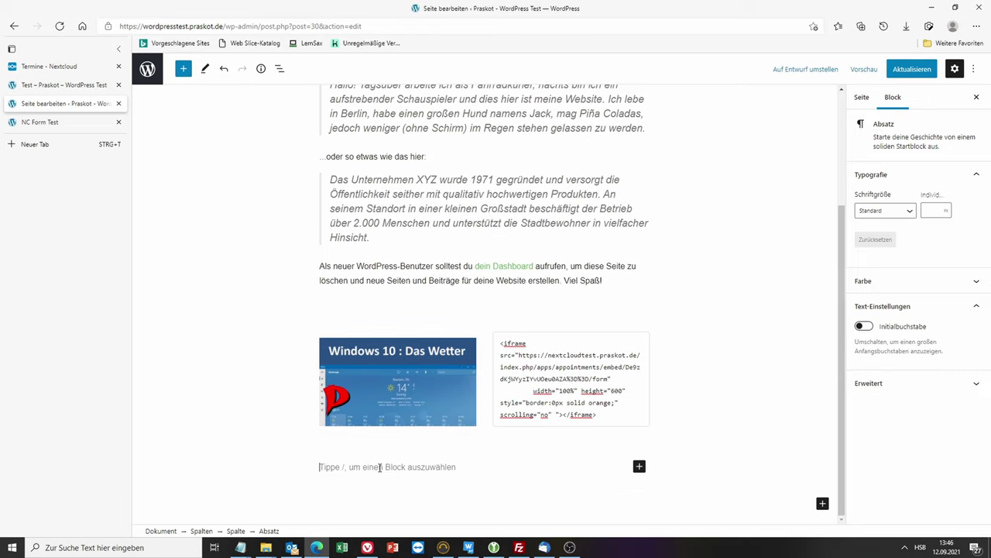
key("ctrl+v")
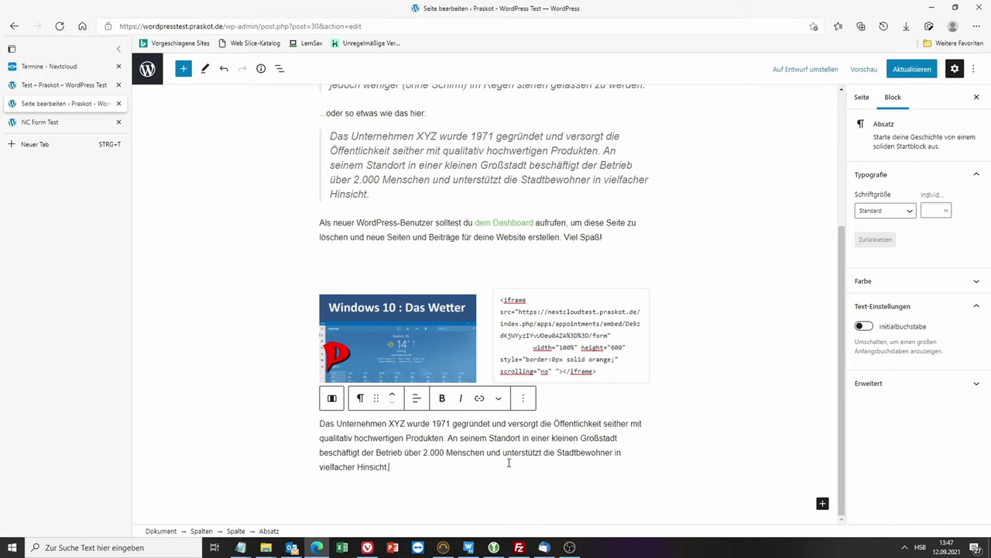
left_click(522, 398)
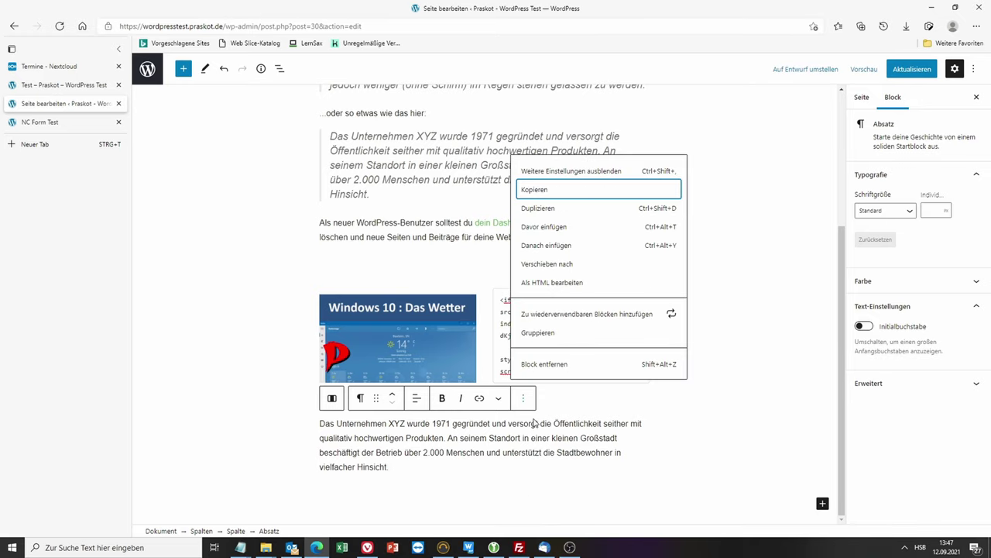
left_click(551, 362)
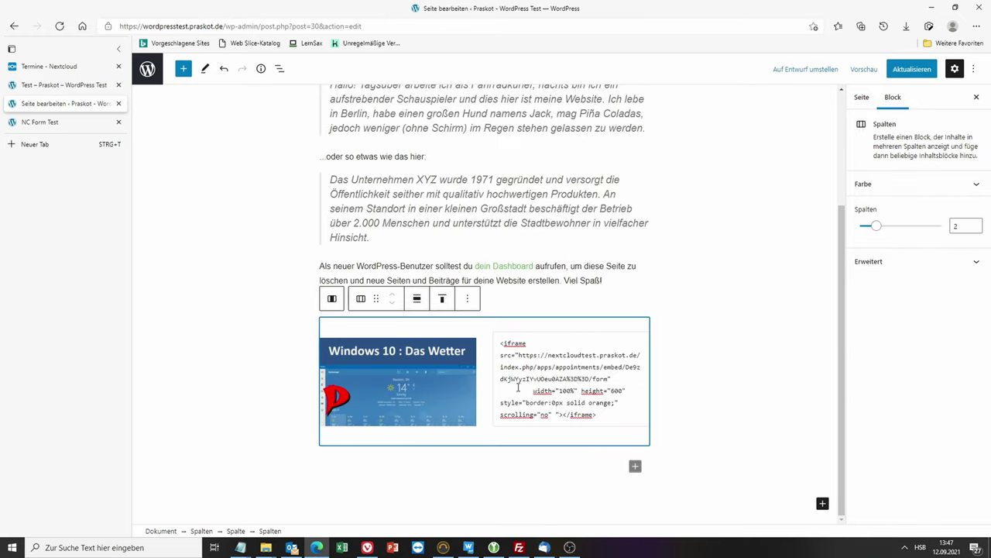
Add a paragraph block under the image in its column and paste the copied Das Unternehmen XYZ text into it
left_click(383, 440)
left_click(461, 452)
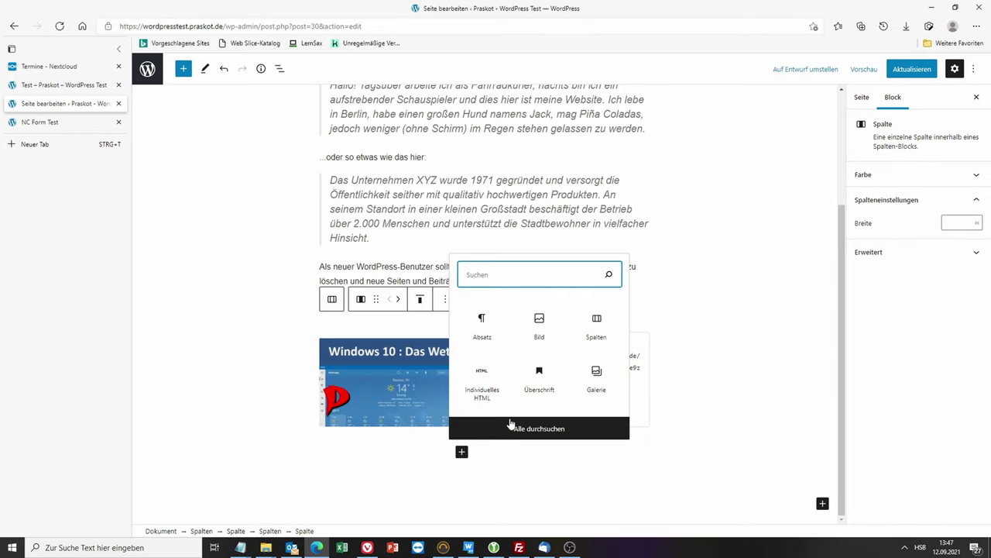
left_click(390, 449)
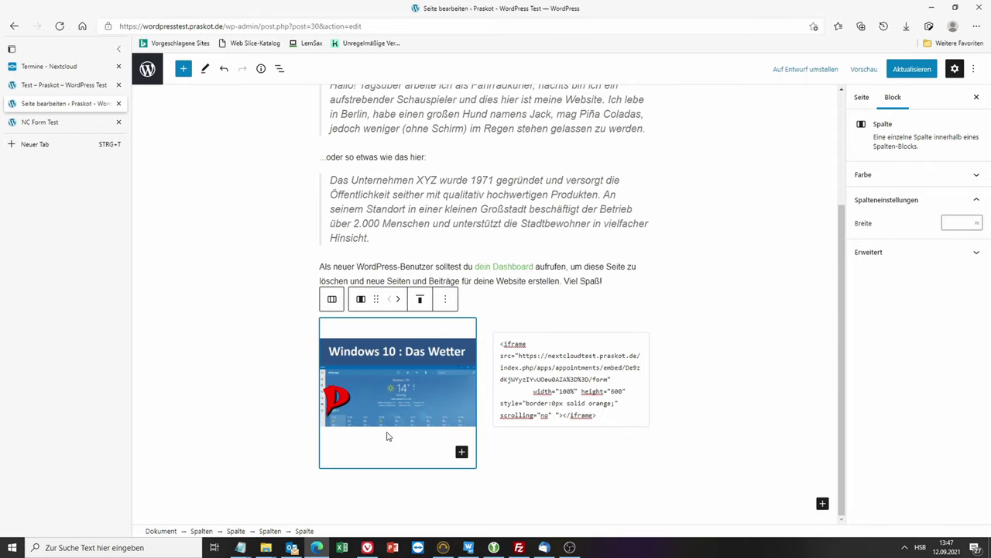
left_click(462, 452)
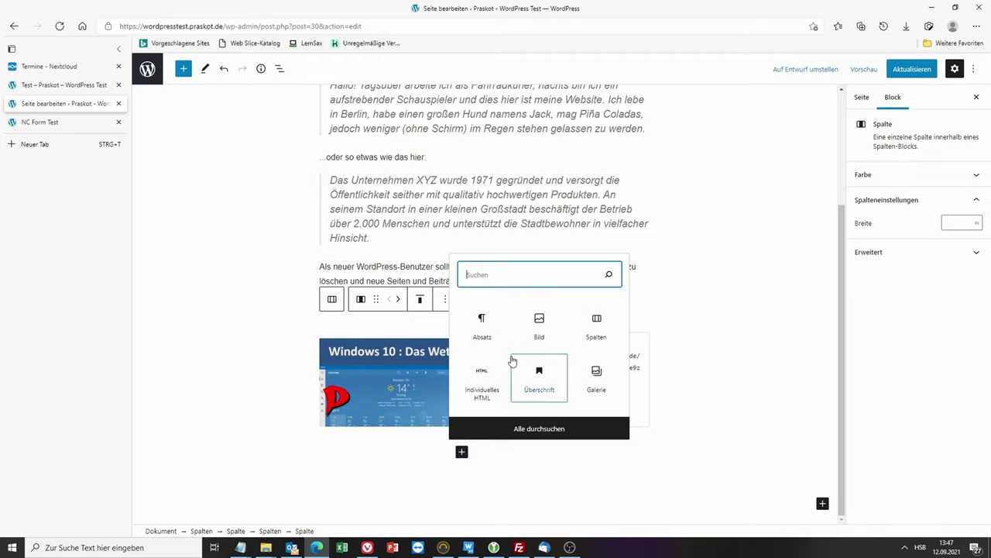
type("text")
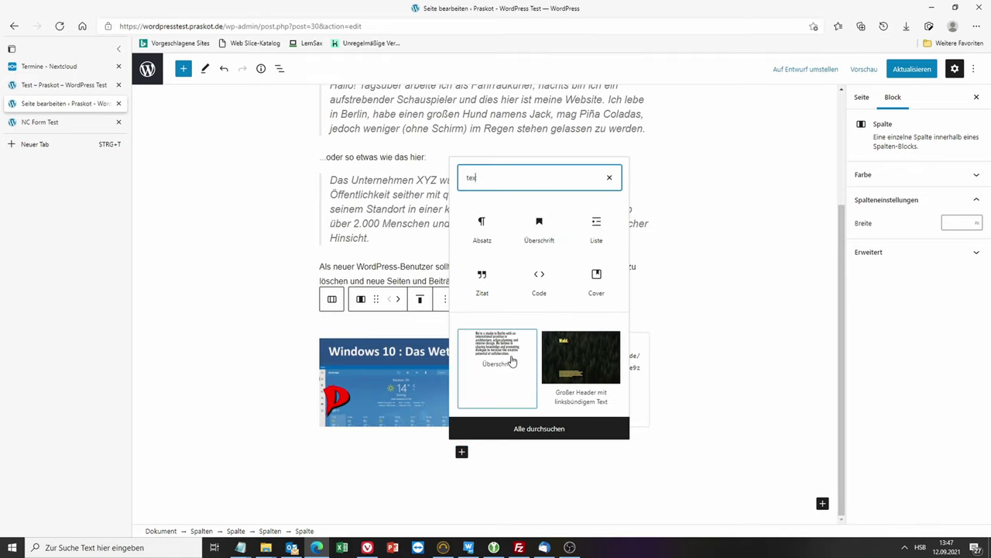
key("BackSpace")
key("BackSpace")
key("BackSpace")
left_click(485, 332)
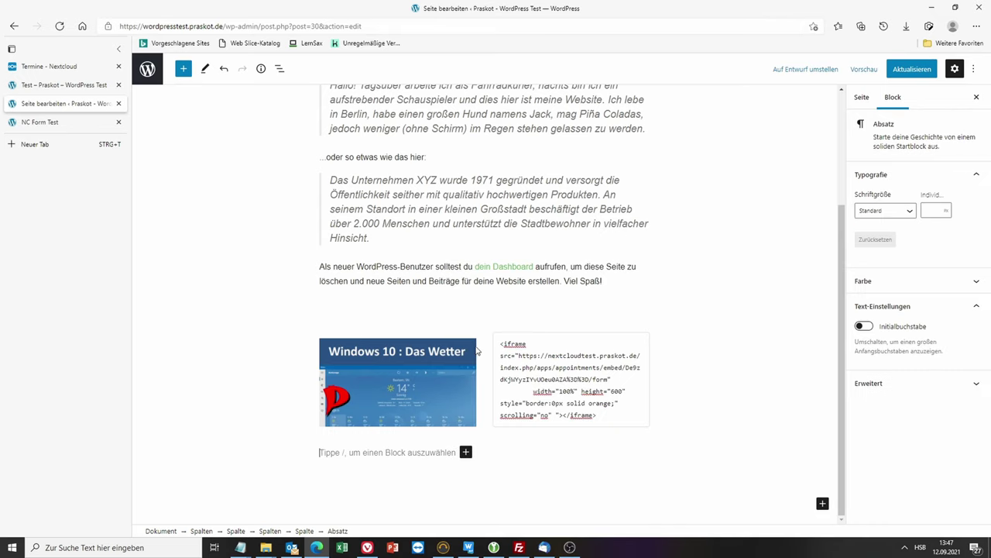
key("ctrl+v")
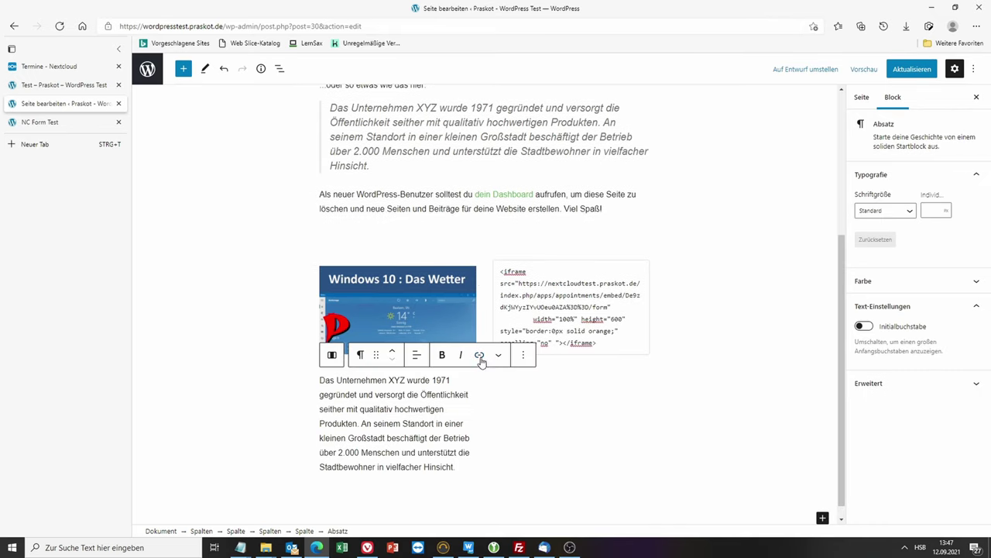
left_click(441, 493)
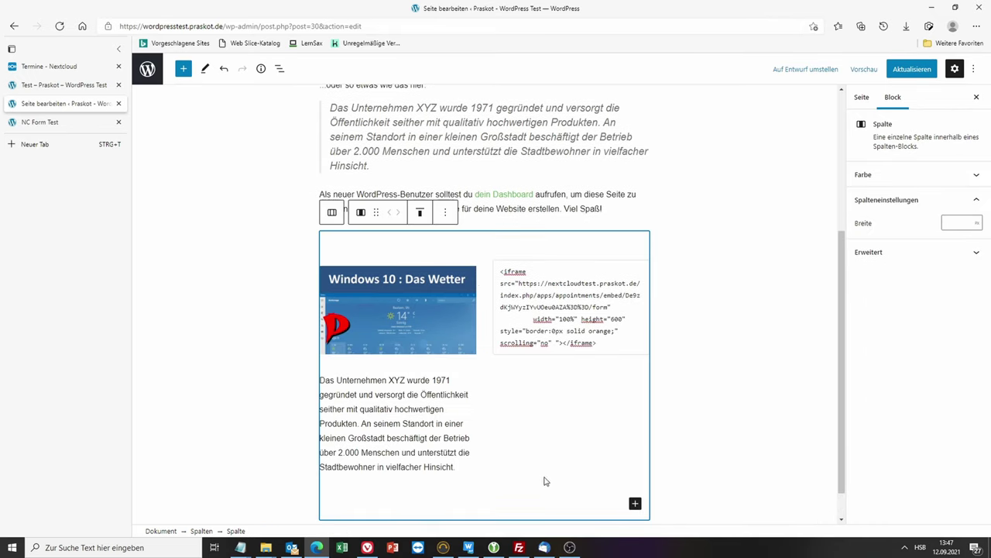
Update the page and reload the published Test page
left_click(906, 69)
left_click(54, 86)
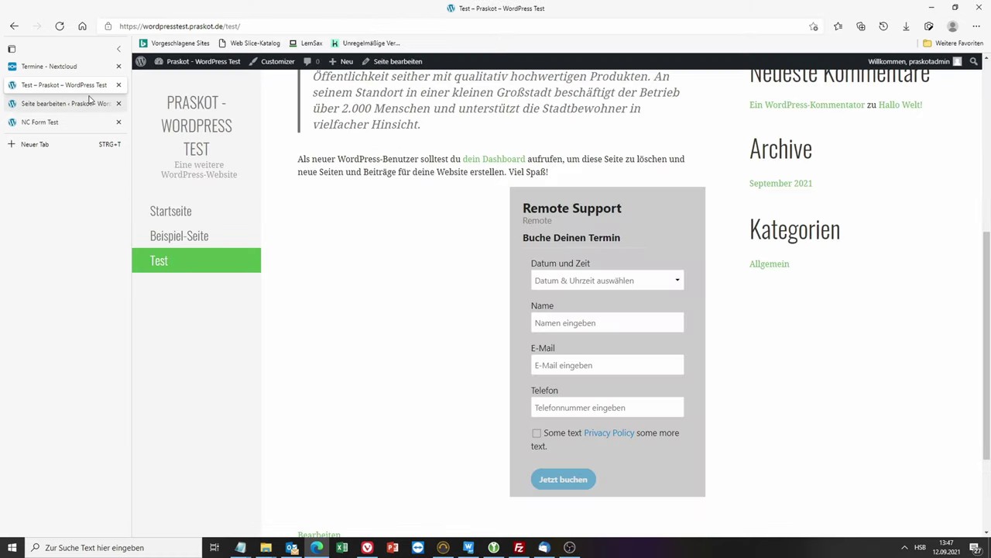
left_click(60, 26)
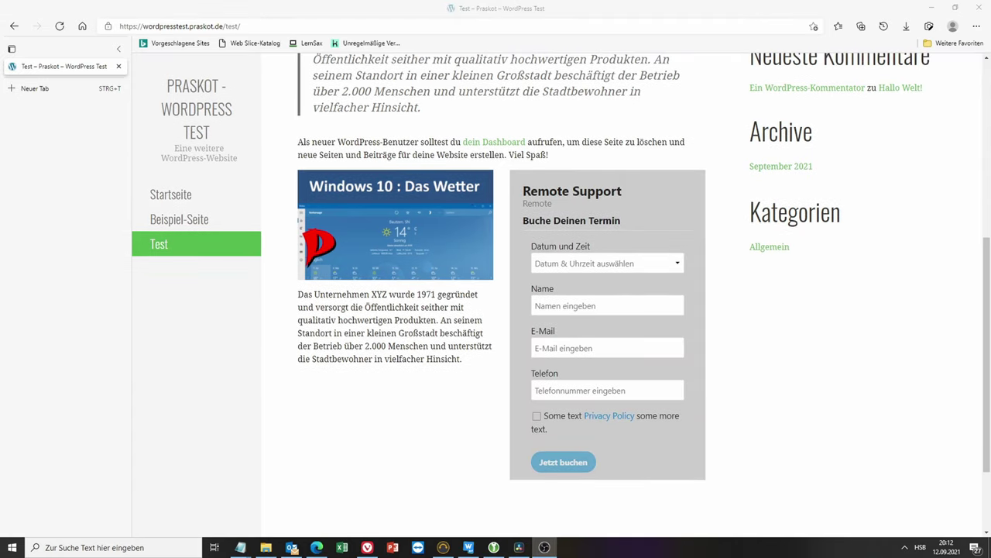
Shrink the browser window to a narrow width and examine the layout of the Test page's image, text and booking form
left_click(958, 6)
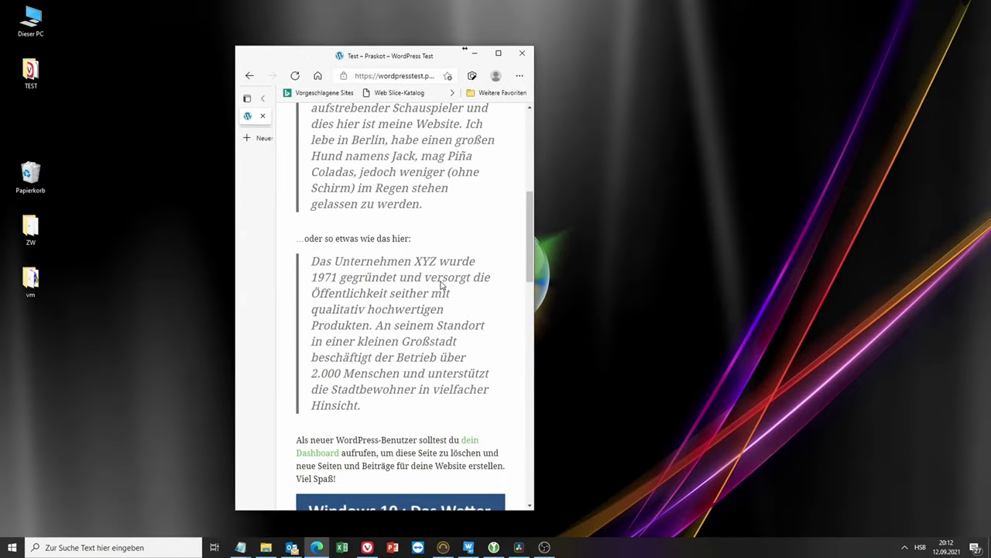
scroll(442, 282, "down", 5)
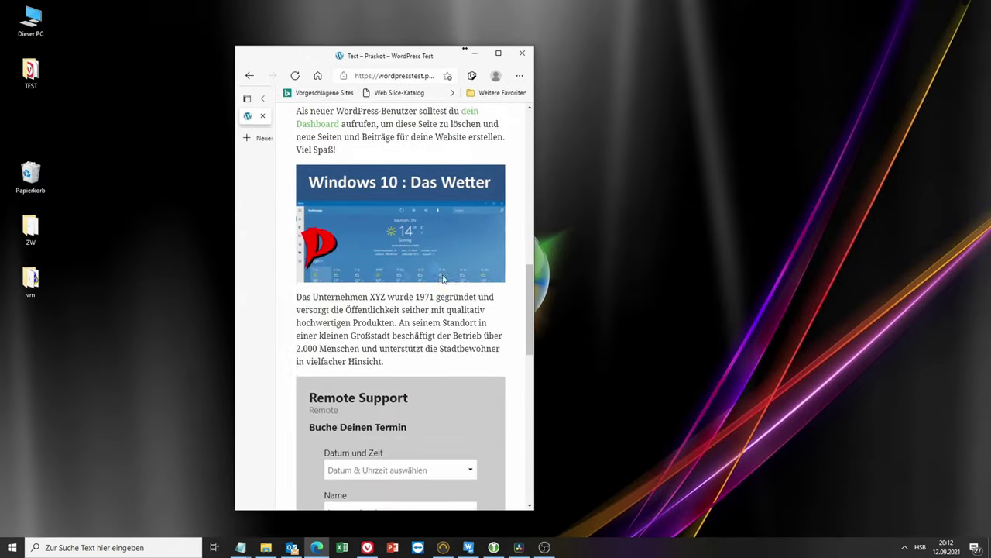
scroll(457, 279, "up", 7)
scroll(460, 271, "up", 2)
scroll(463, 261, "down", 9)
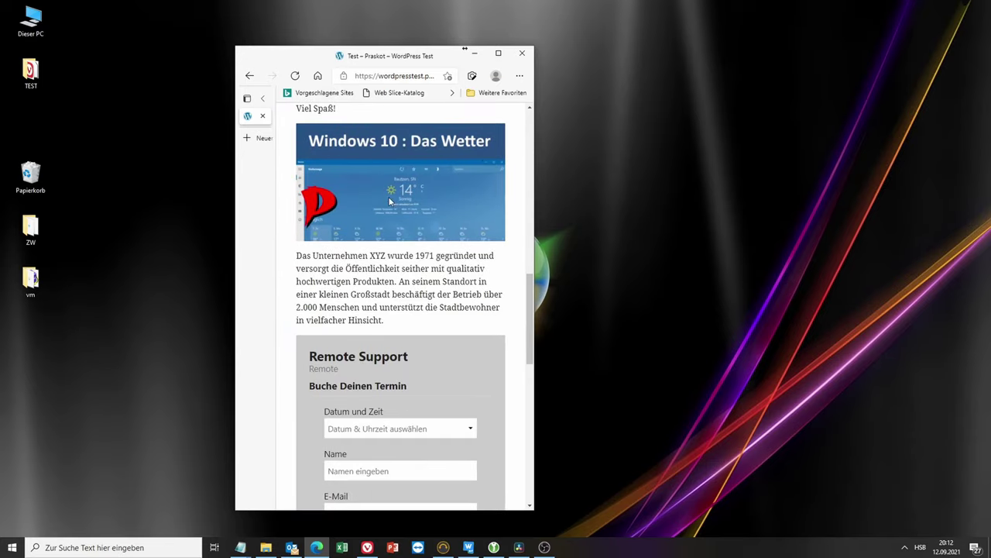
scroll(433, 226, "down", 2)
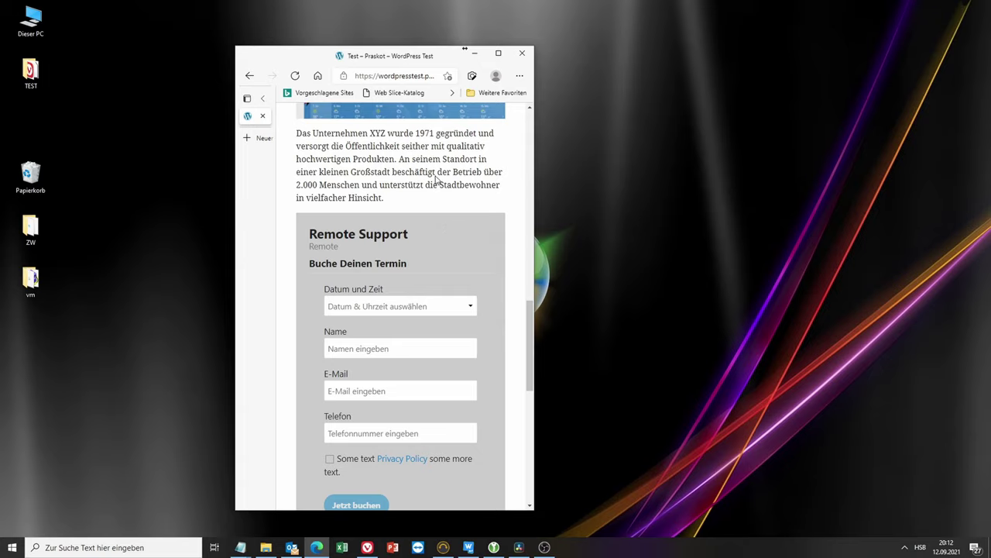
scroll(498, 294, "down", 3)
scroll(499, 297, "down", 3)
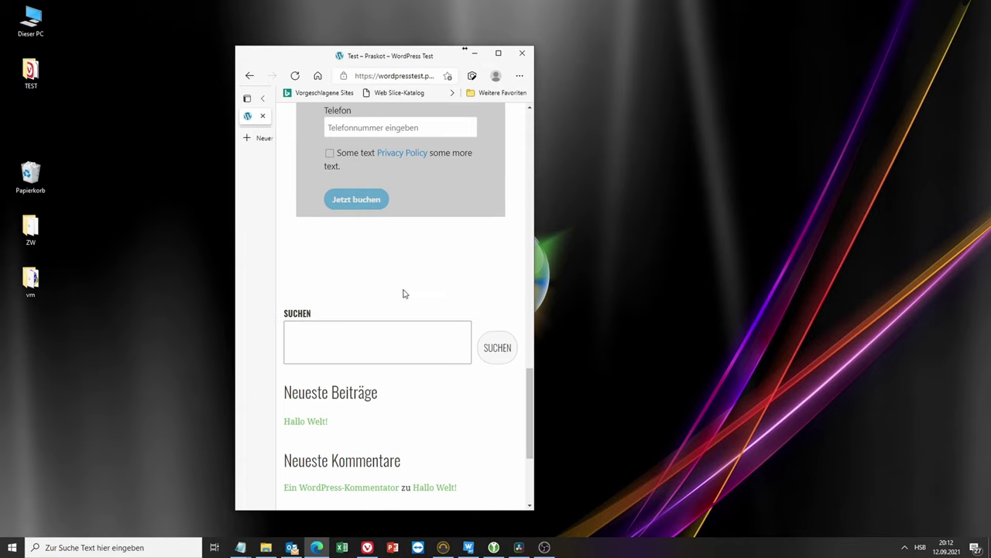
scroll(423, 274, "up", 5)
scroll(436, 273, "up", 10)
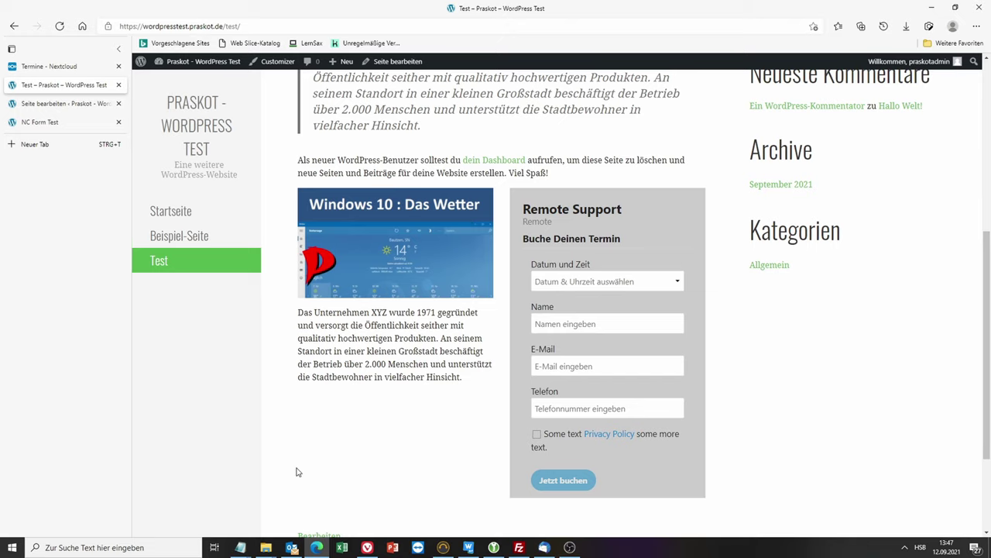
Choose the 14:45 slot on Monday, 13 September in the embedded booking form and change the selection to 15:25
scroll(333, 458, "down", 3)
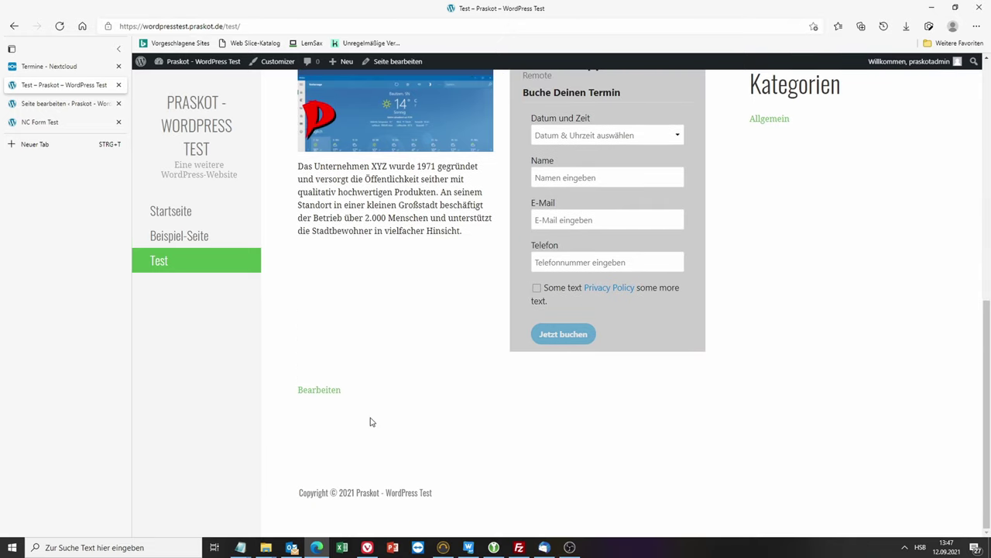
scroll(370, 422, "up", 3)
scroll(370, 421, "up", 1)
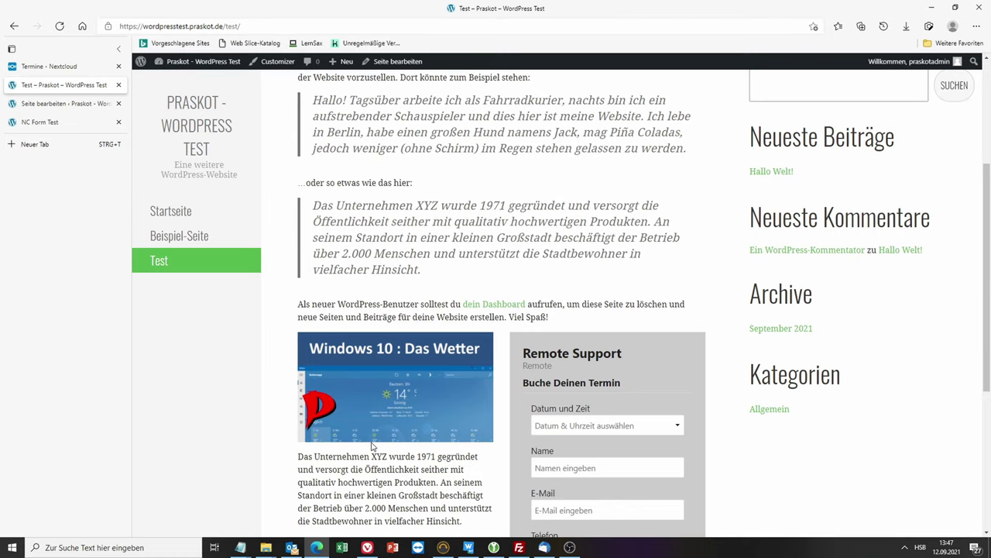
left_click(601, 422)
scroll(669, 410, "down", 2)
scroll(669, 423, "up", 1)
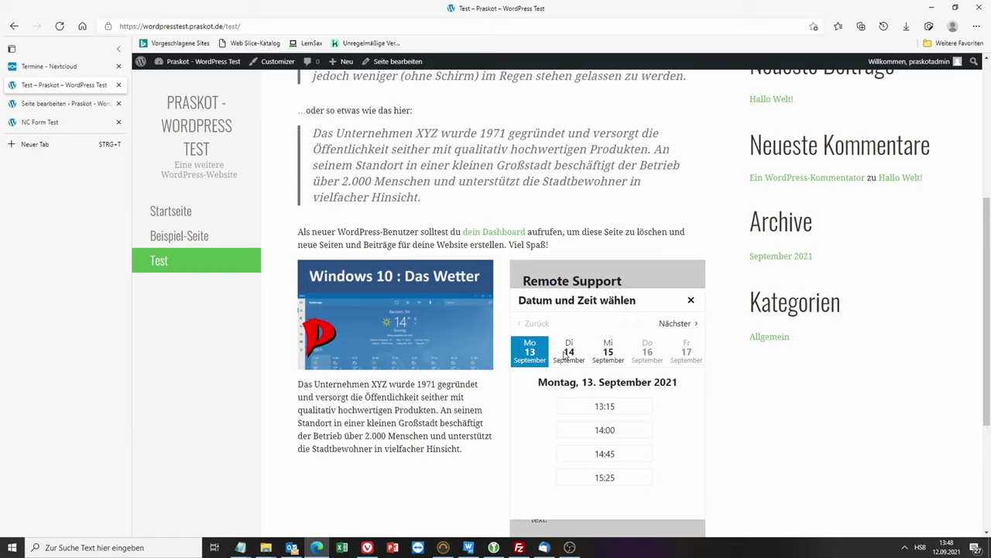
left_click(604, 452)
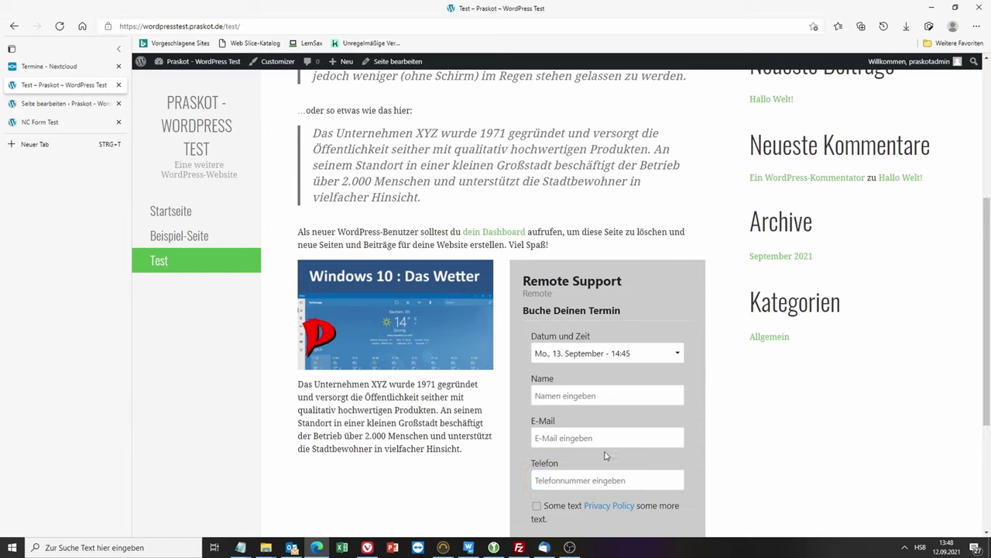
left_click(657, 350)
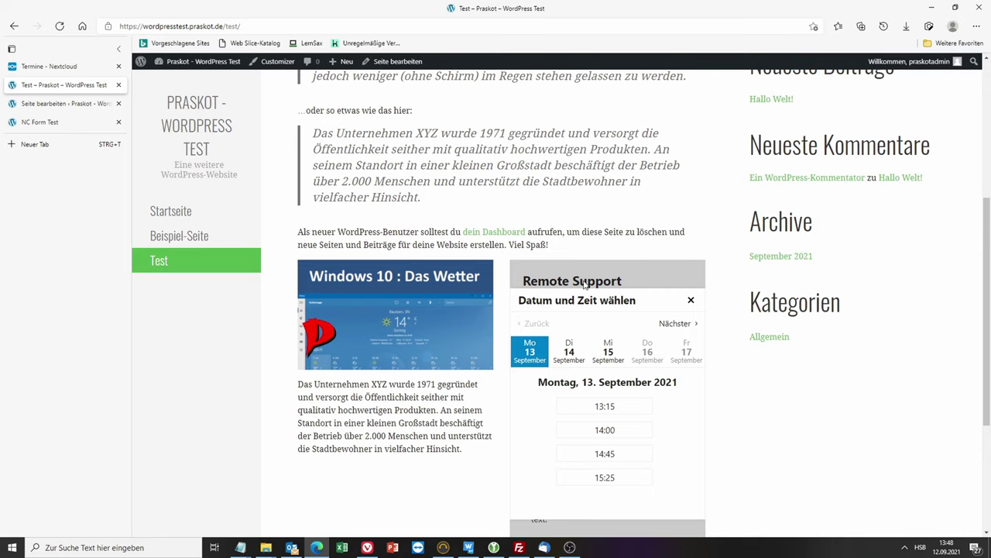
scroll(642, 356, "down", 2)
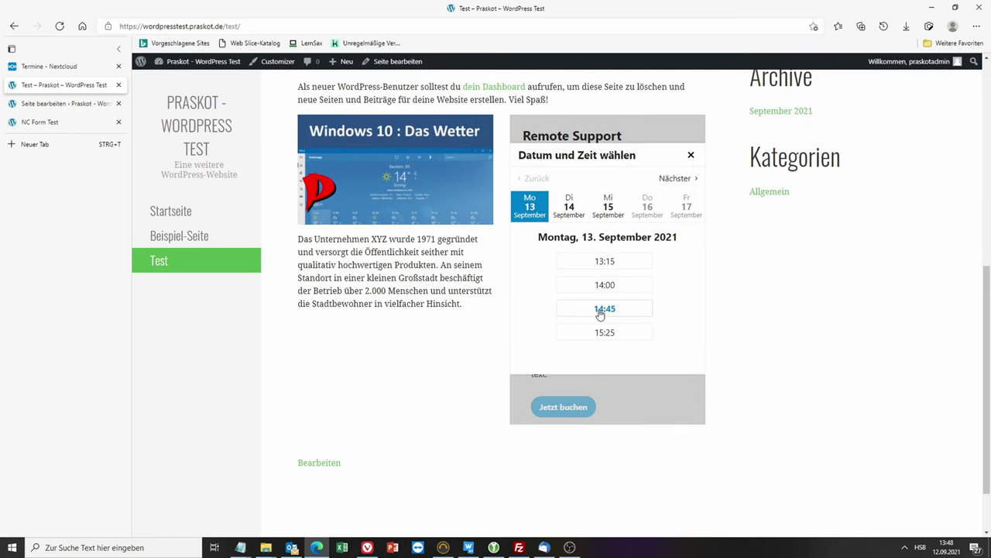
left_click(605, 333)
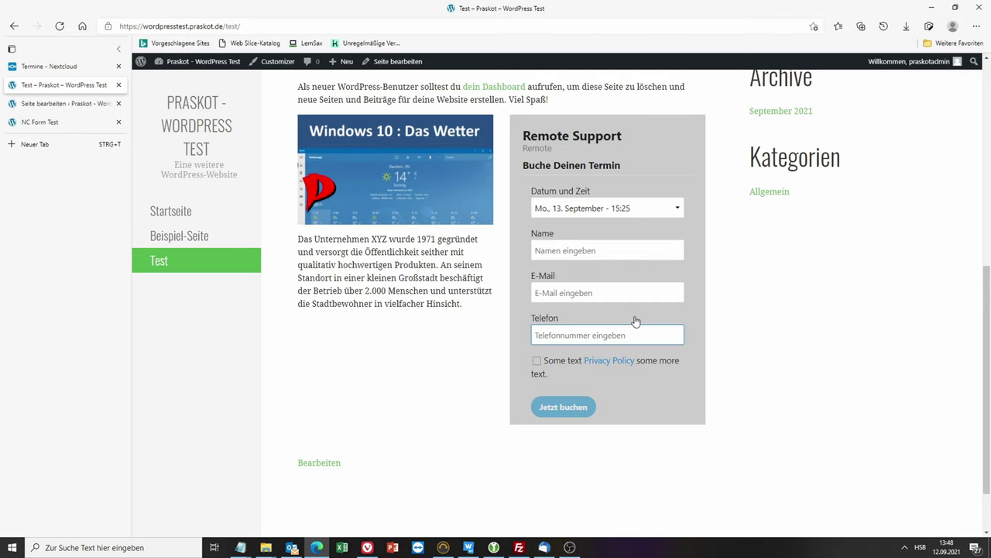
Switch to Thunderbird and open the appointment confirmation e-mail in the first test account's inbox
left_click(544, 547)
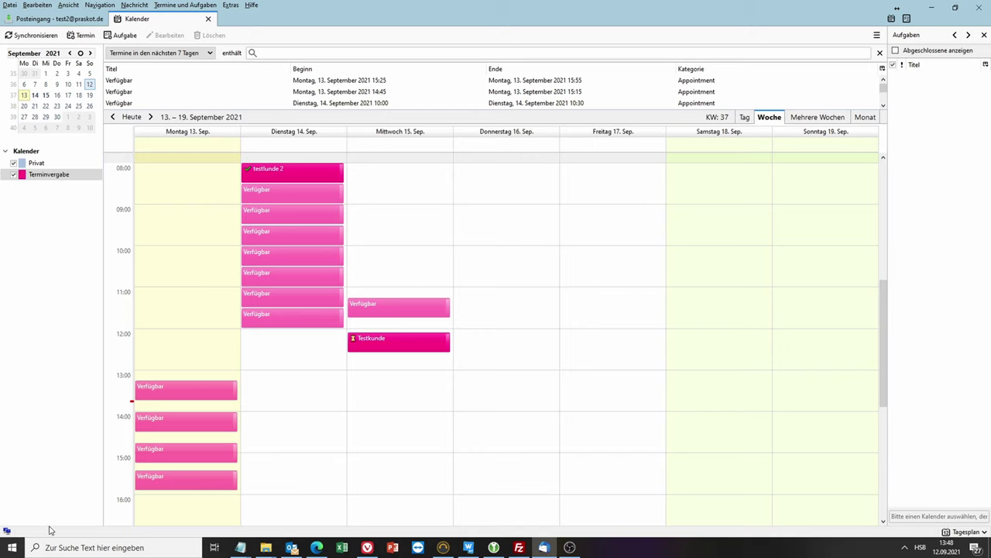
left_click(43, 20)
left_click(43, 61)
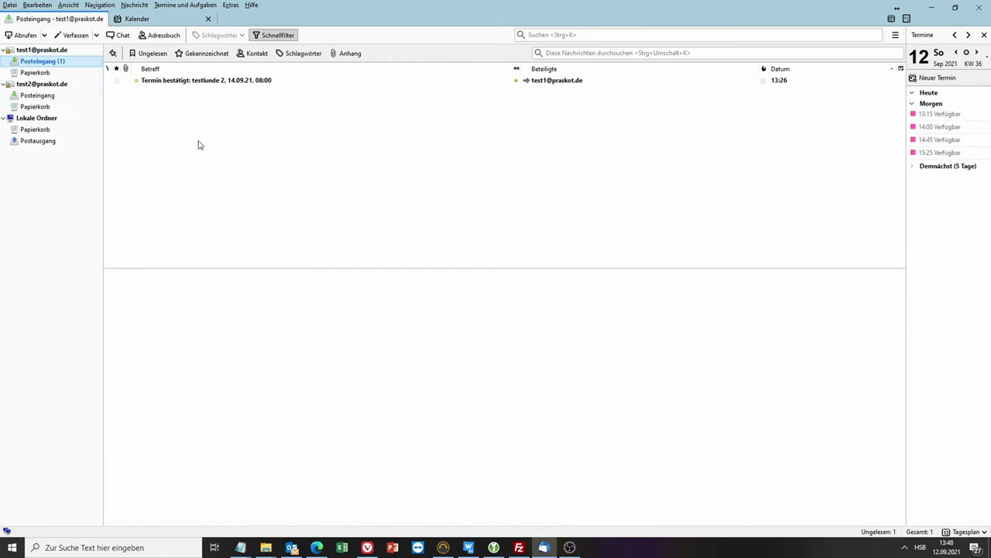
left_click(203, 81)
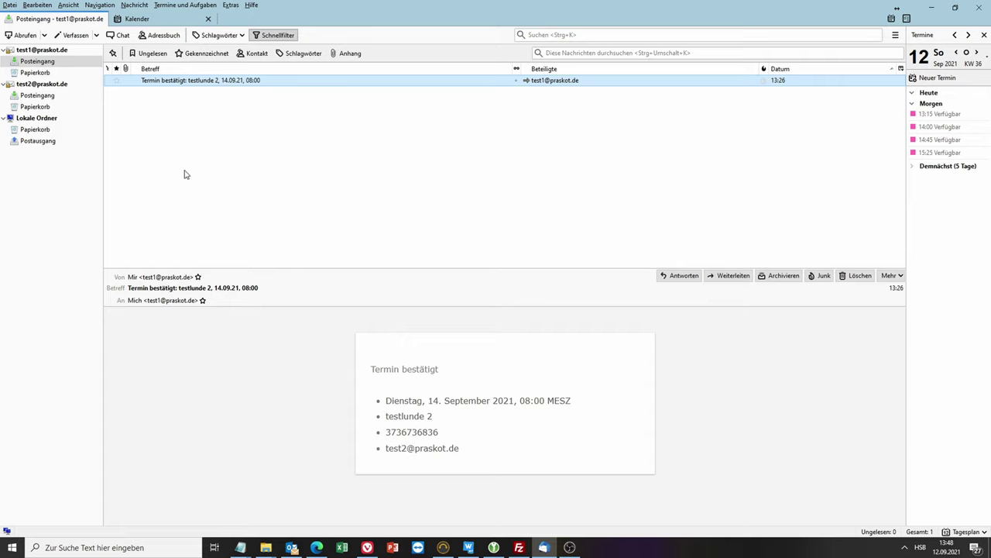